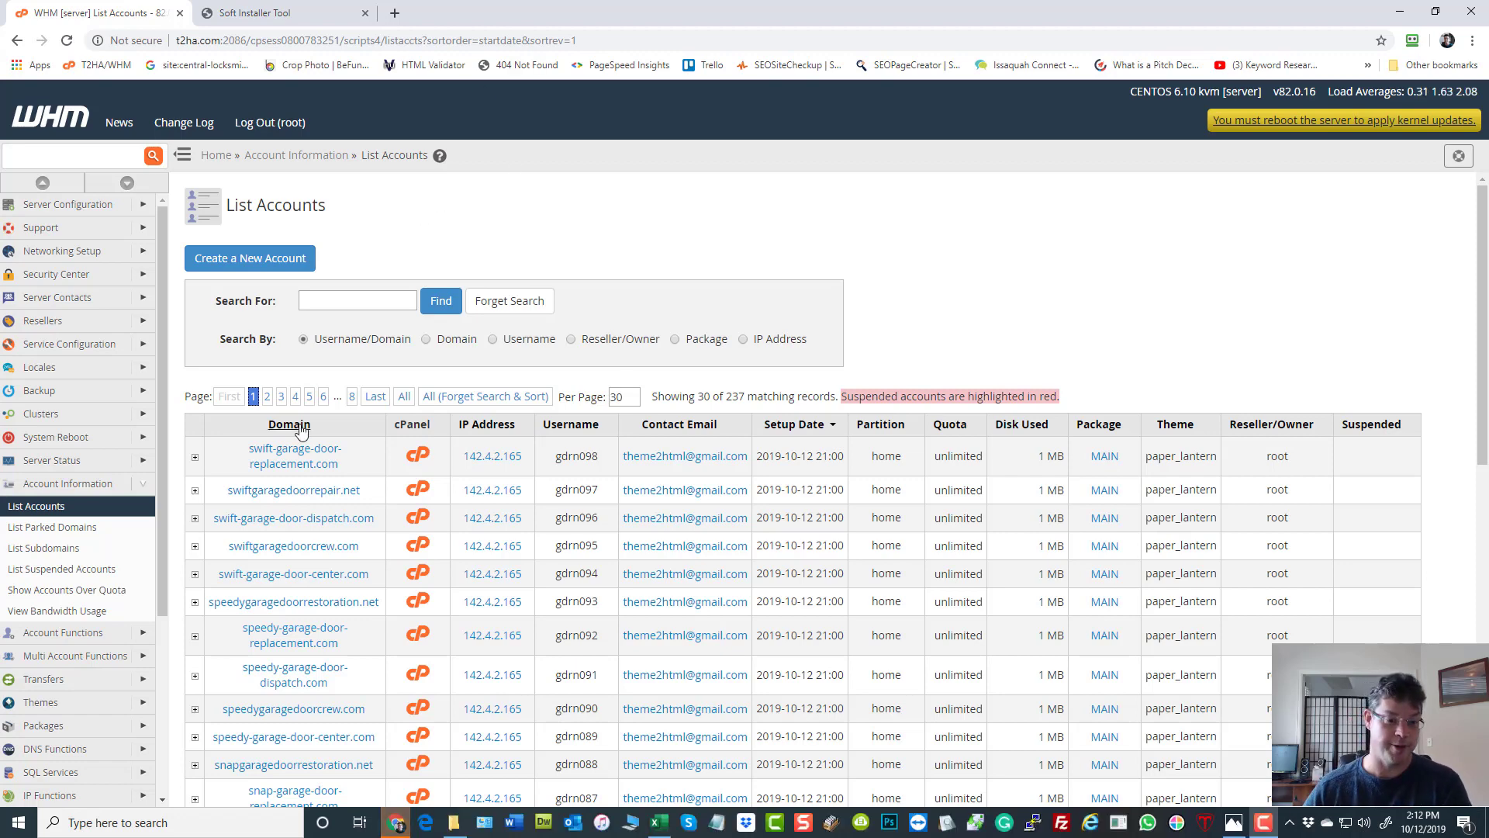
- Preview the swift-garage-door-replacement.com site, then close the preview
{"action": "scroll", "coordinate": [392, 267], "scroll_direction": "down", "scroll_amount": 4}
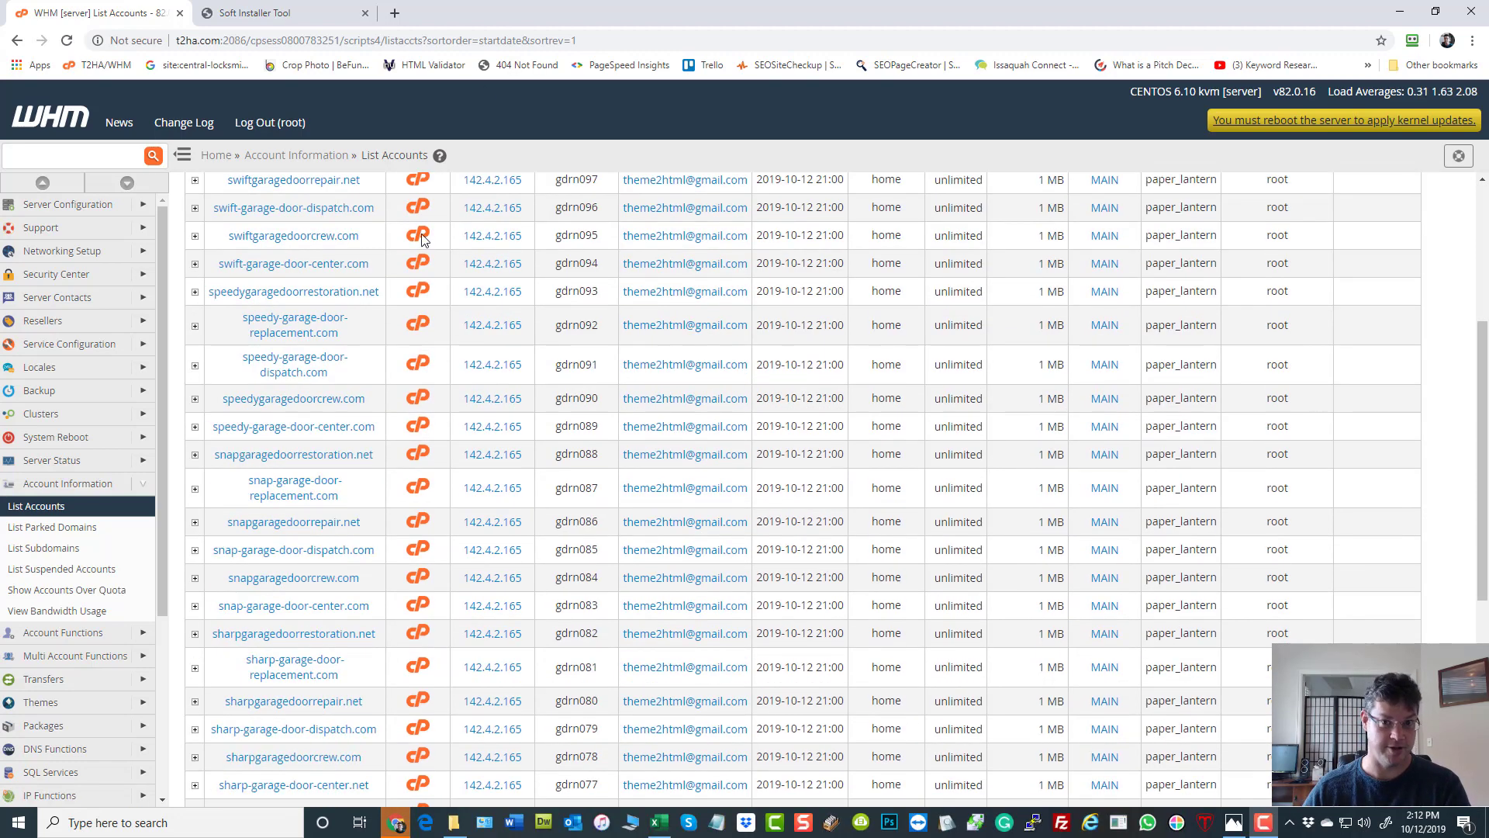
{"action": "scroll", "coordinate": [429, 249], "scroll_direction": "up", "scroll_amount": 2}
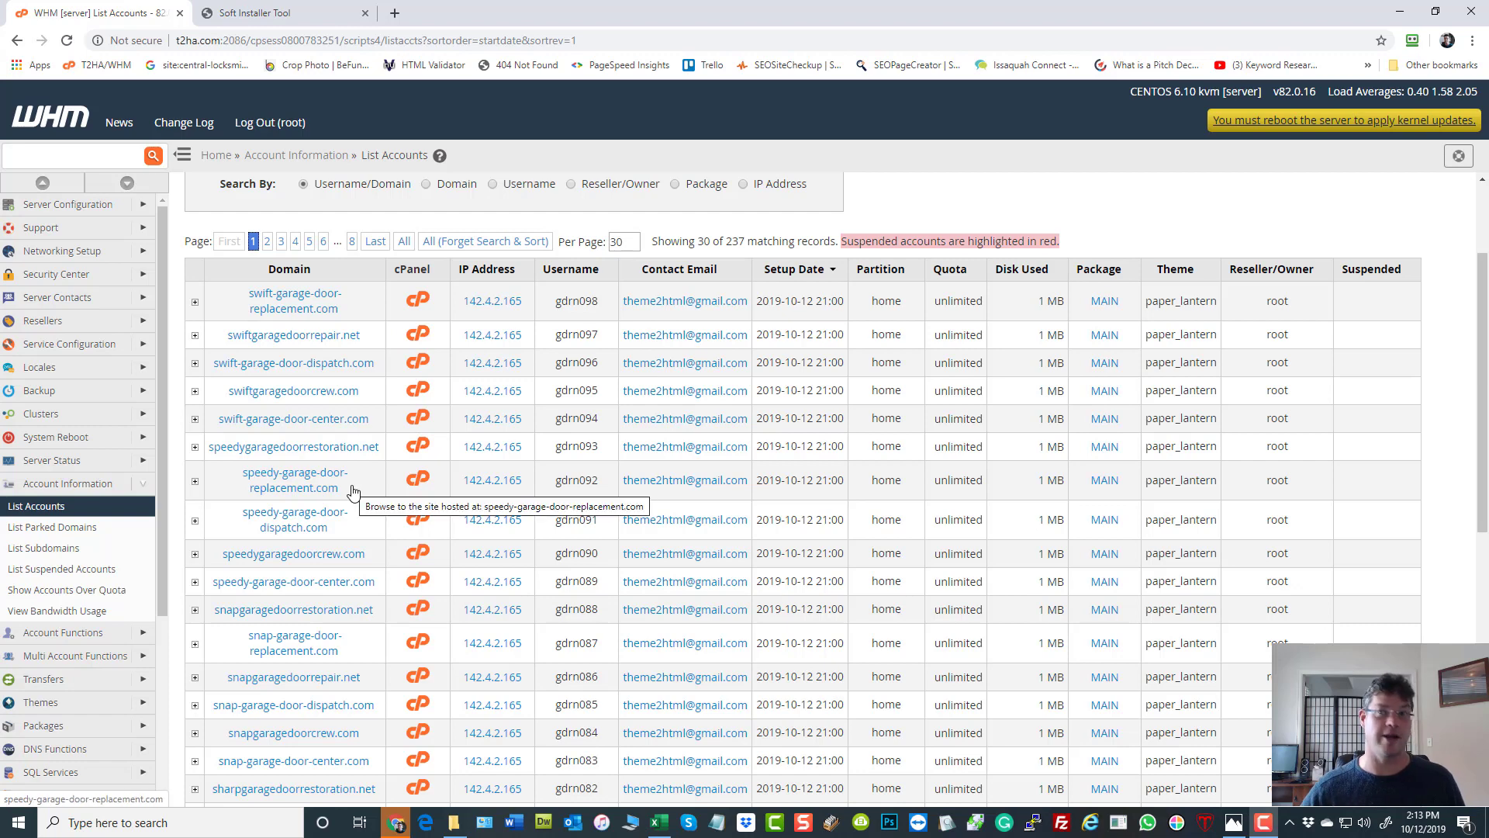
{"action": "left_click", "coordinate": [265, 306]}
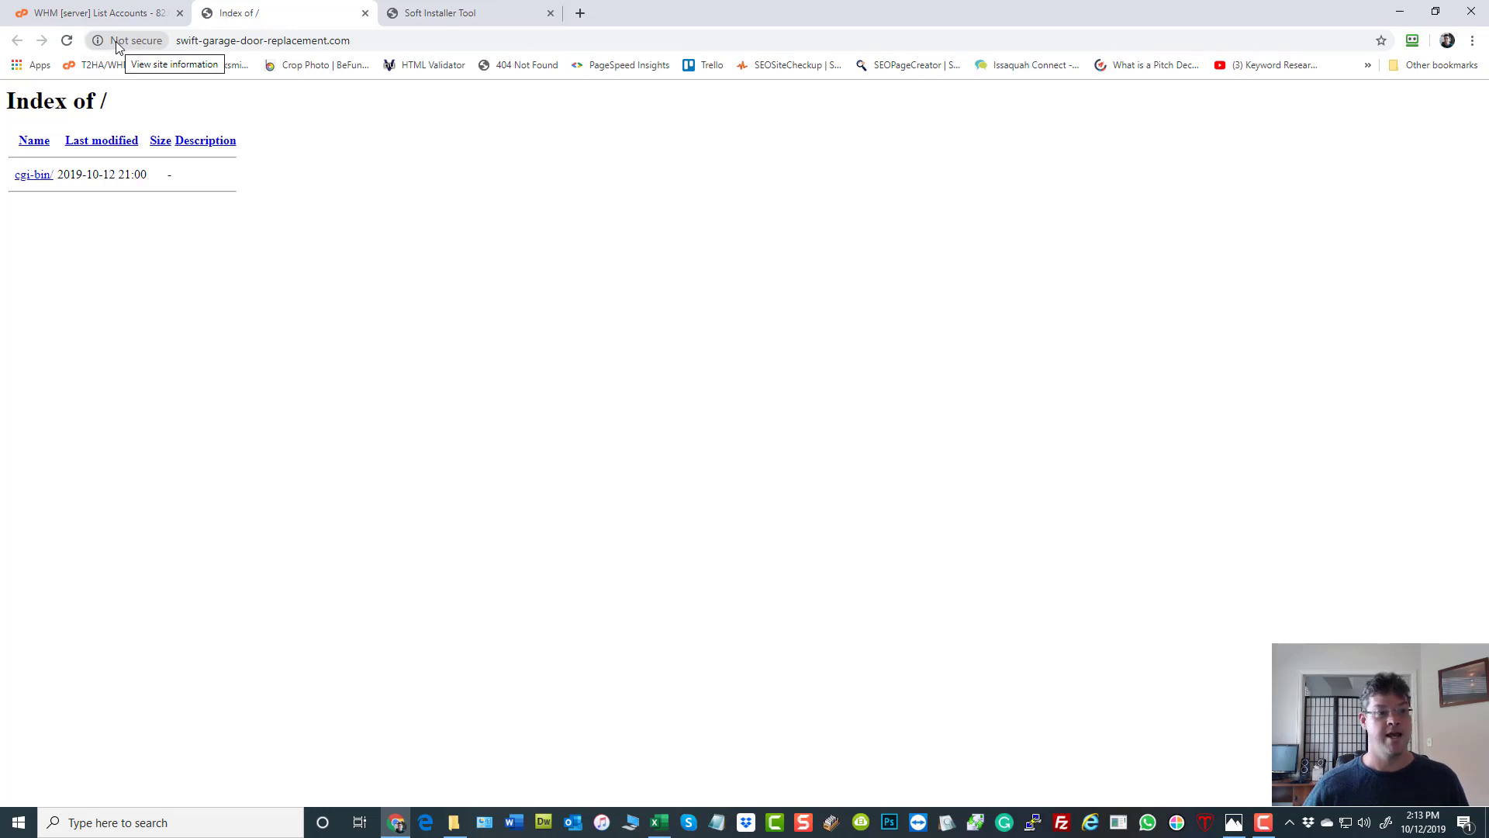
{"action": "left_click", "coordinate": [365, 15]}
{"action": "scroll", "coordinate": [402, 460], "scroll_direction": "up", "scroll_amount": 1}
{"action": "scroll", "coordinate": [401, 460], "scroll_direction": "down", "scroll_amount": 1}
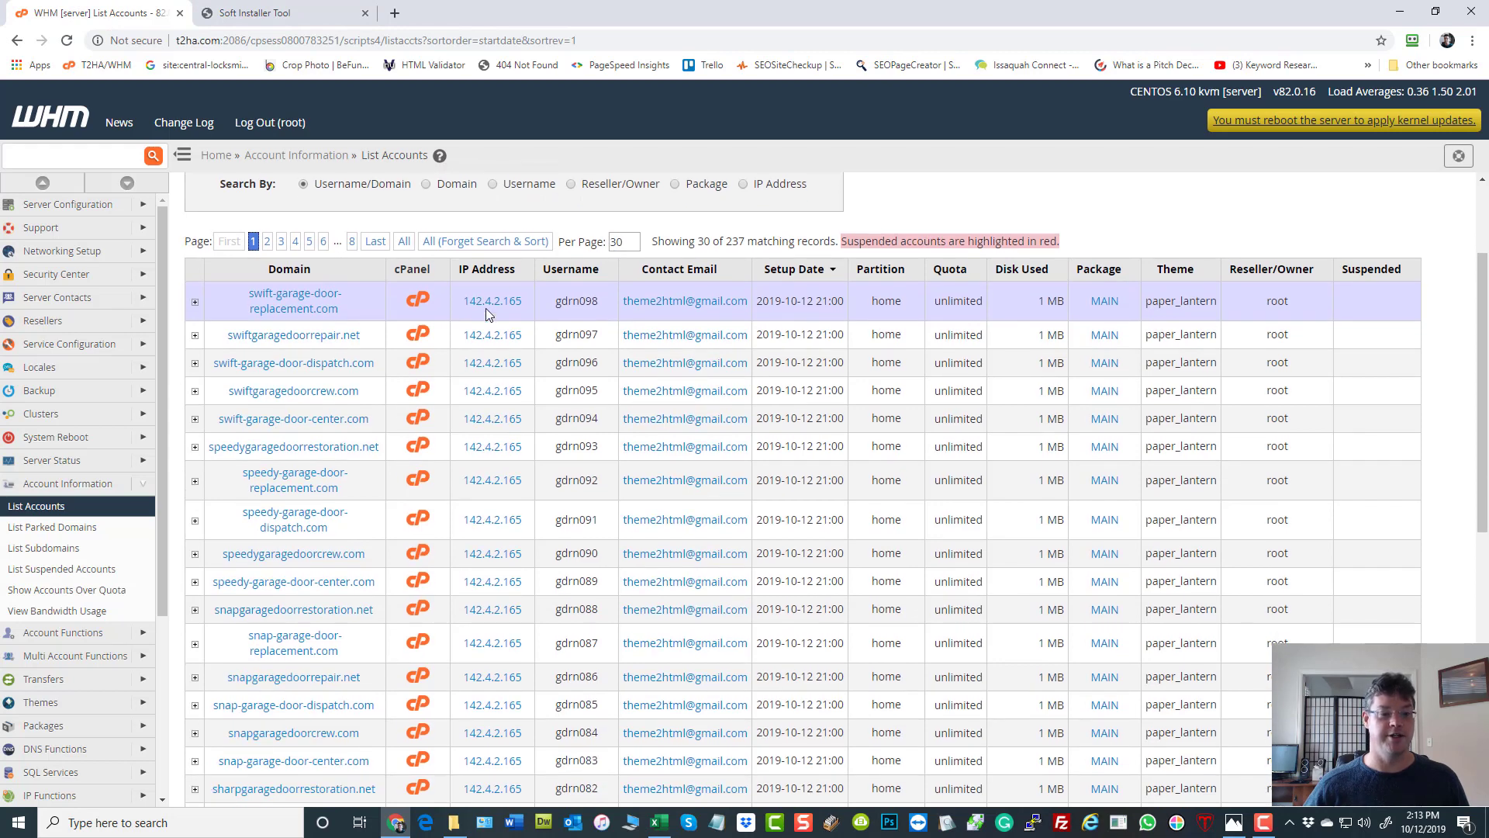
- Enter public_html in the first garage-door account's cPanel File Manager
{"action": "left_click", "coordinate": [417, 300]}
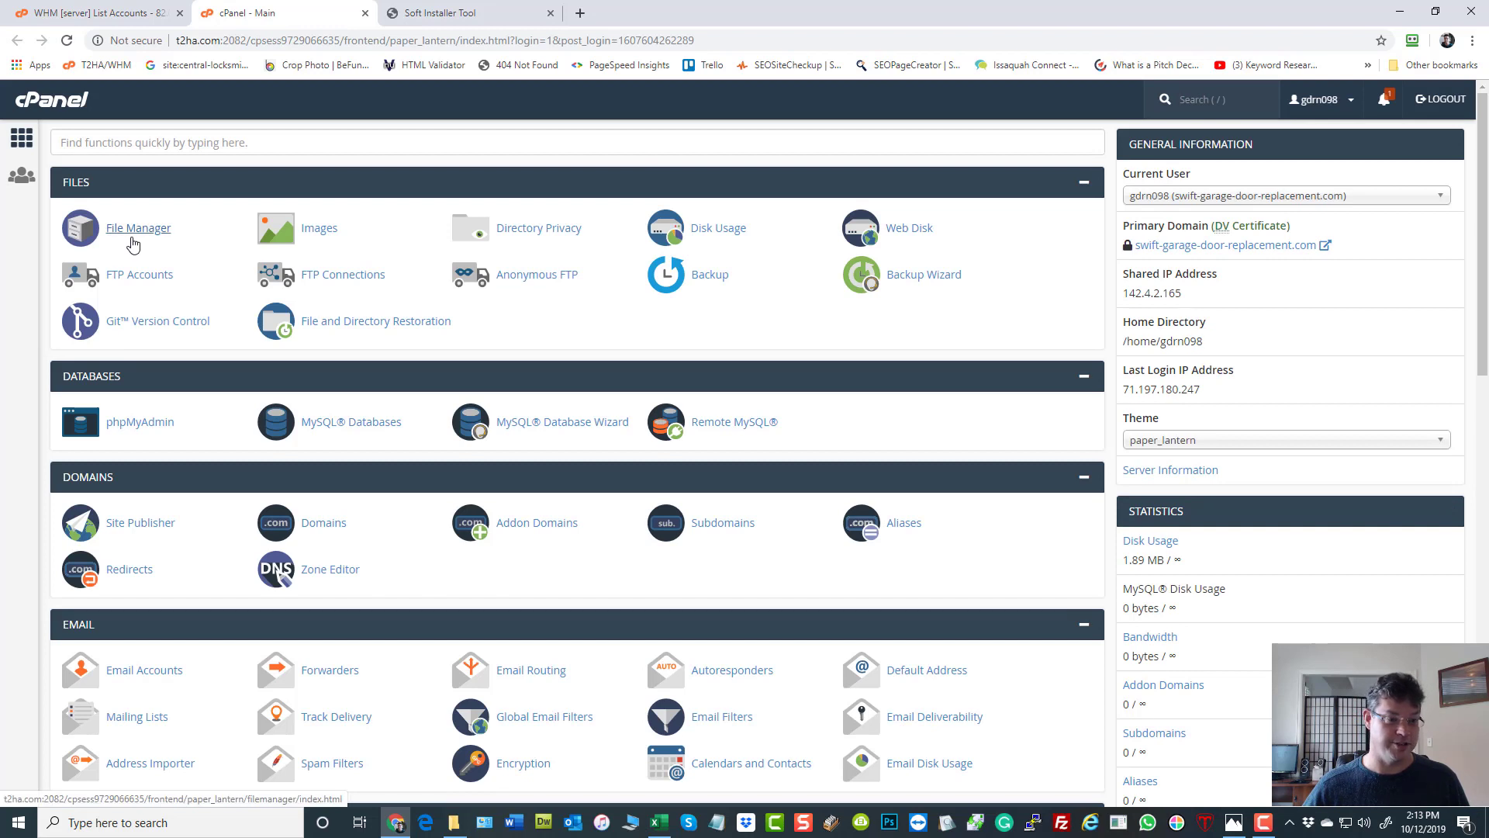
{"action": "left_click", "coordinate": [132, 239]}
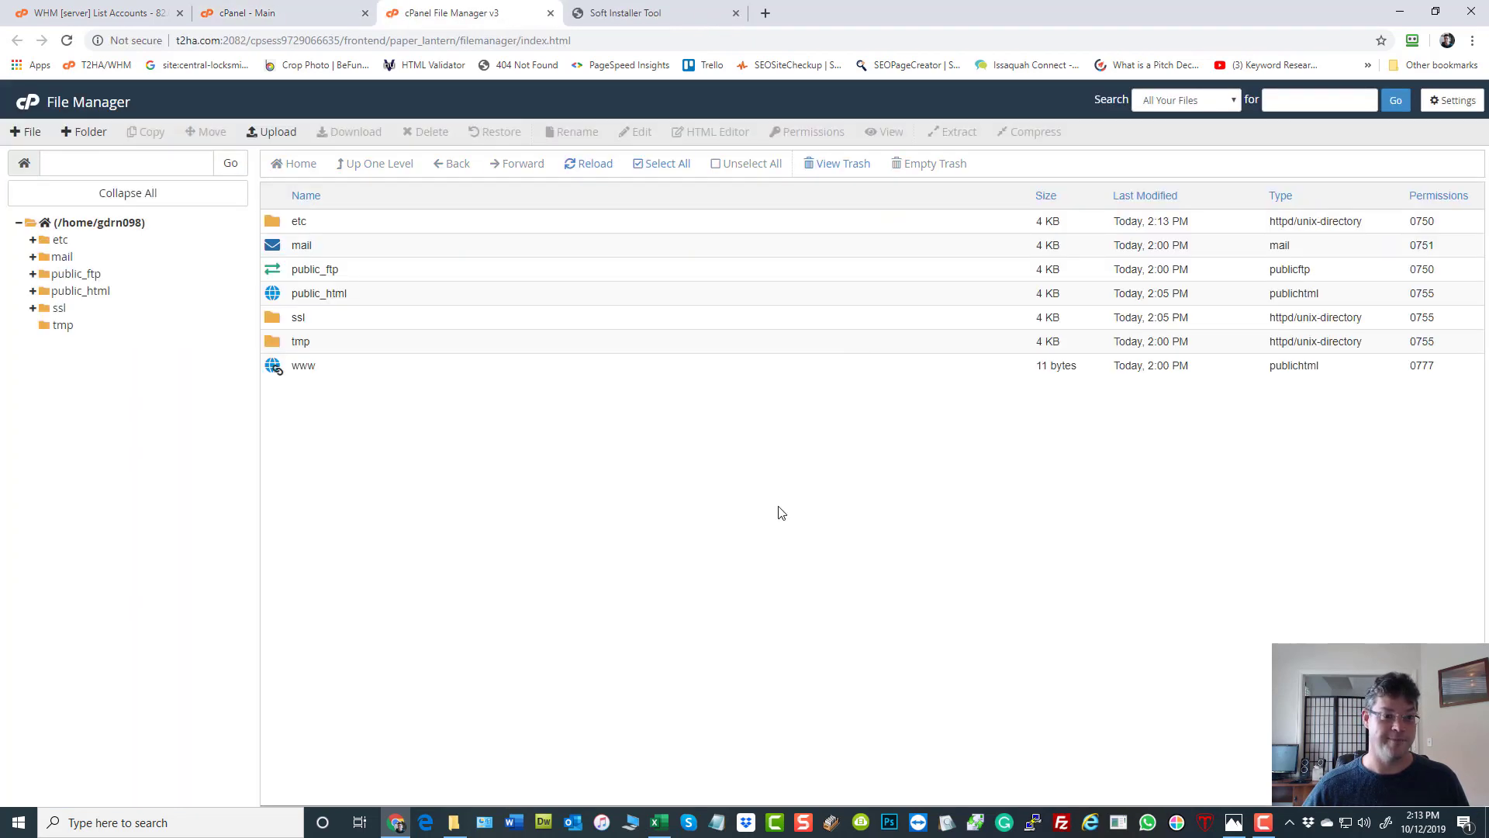
{"action": "left_click", "coordinate": [276, 294]}
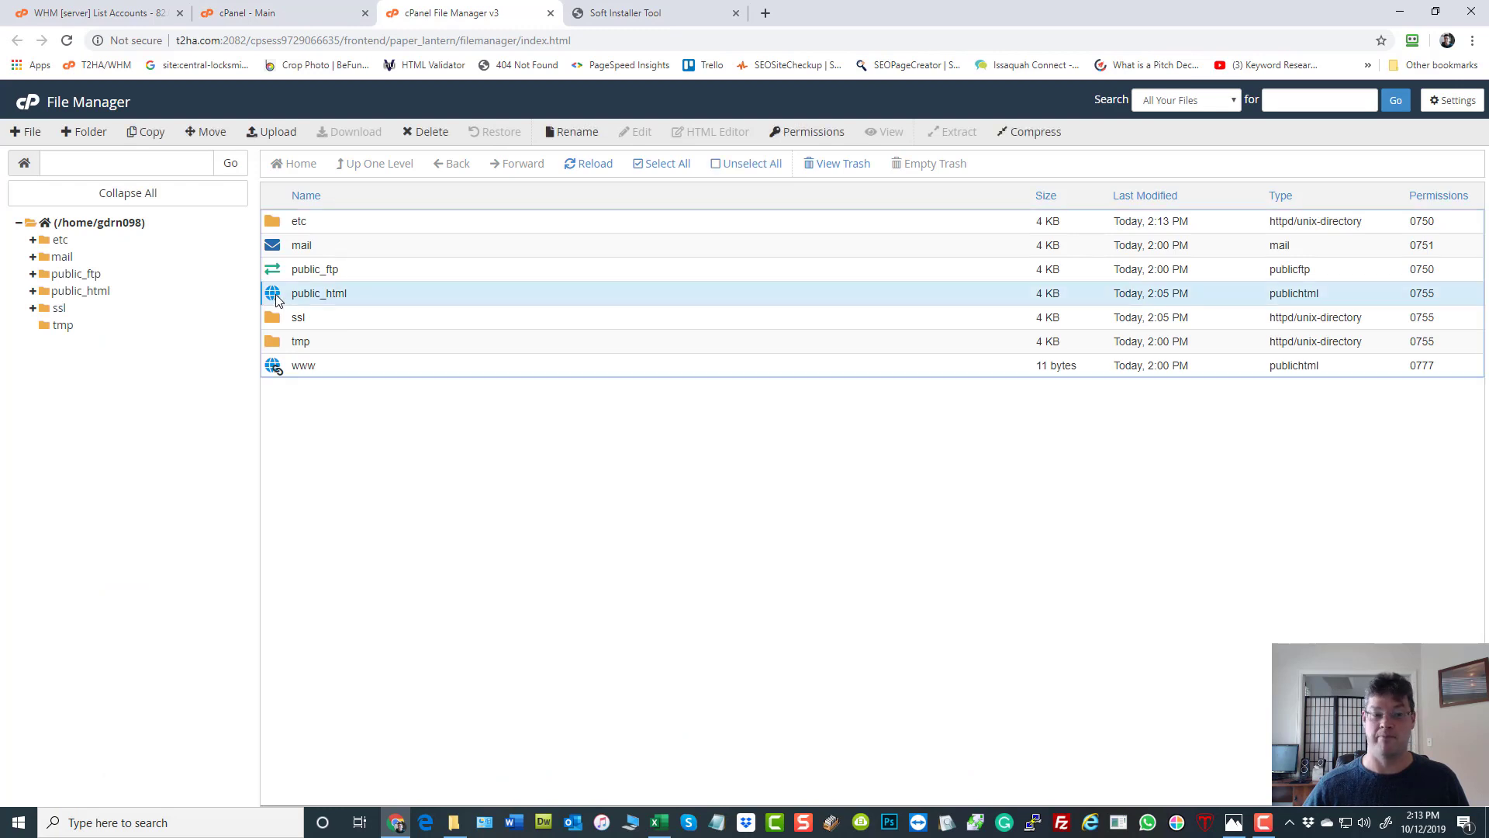
{"action": "double_click", "coordinate": [276, 294]}
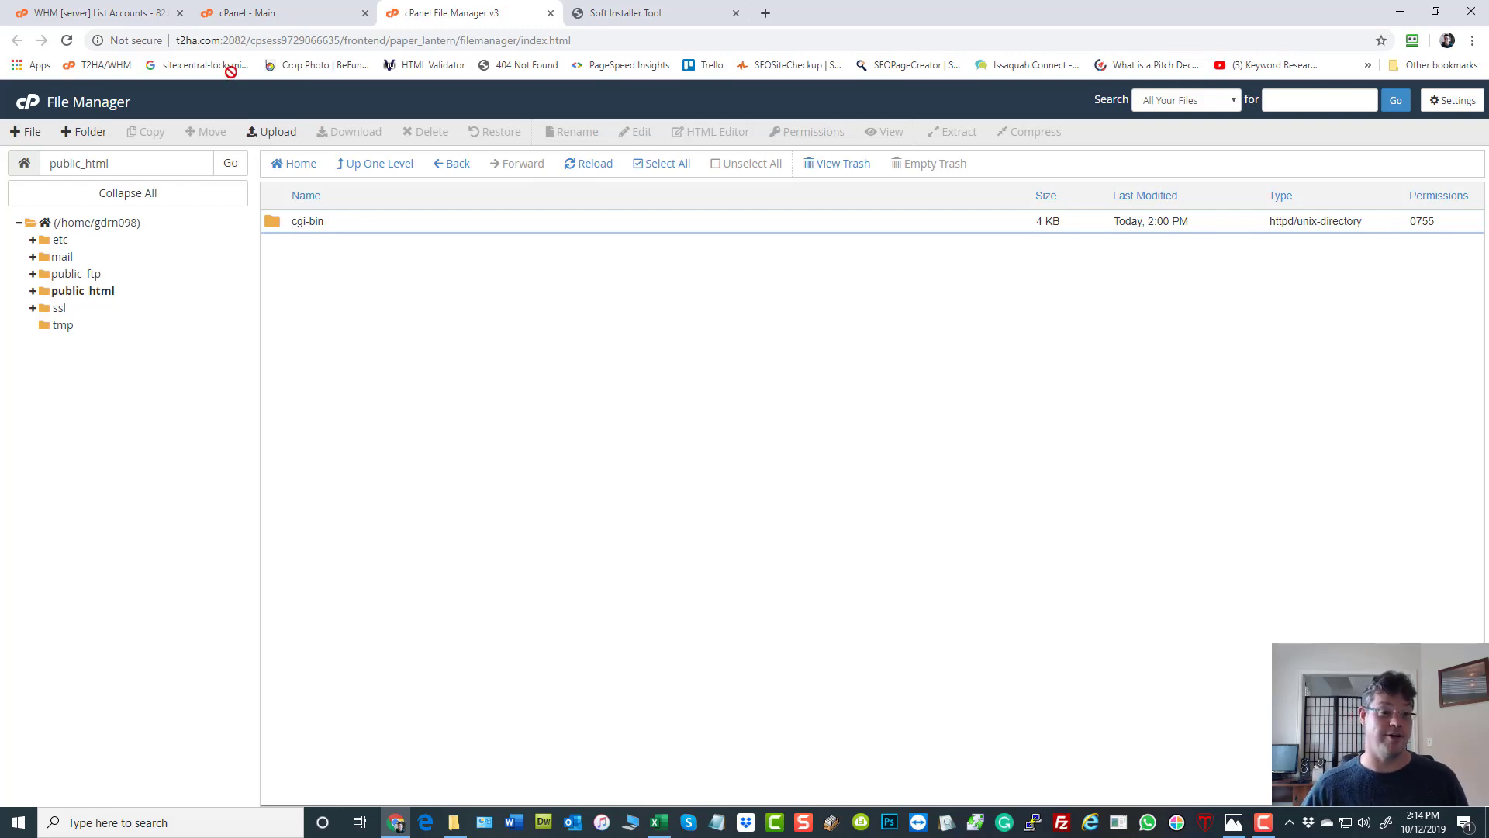
- Check MySQL Databases under the gdrn098_ prefix, finding no databases or users
{"action": "left_click", "coordinate": [256, 16]}
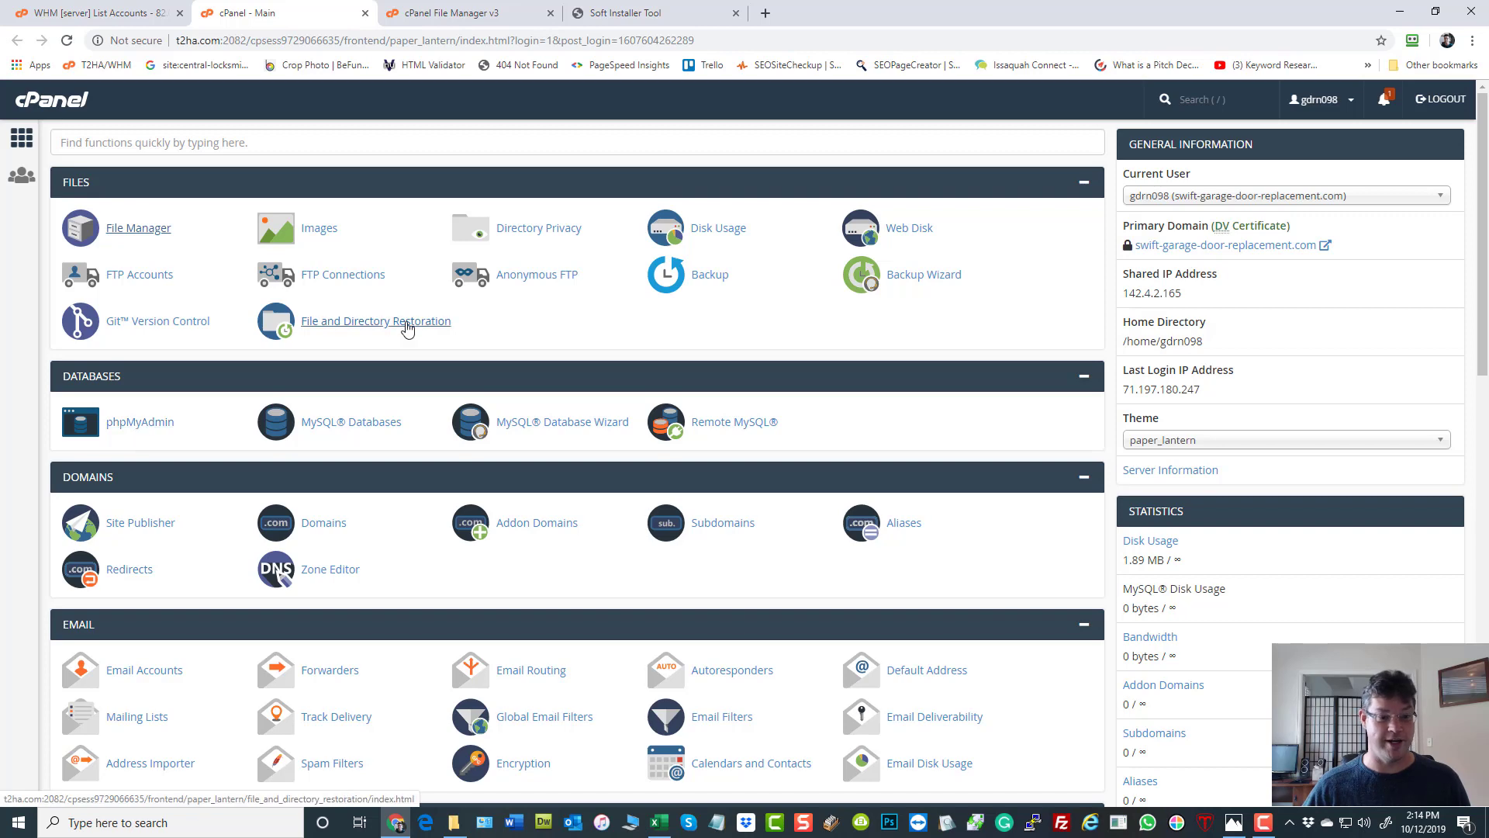
{"action": "left_click", "coordinate": [353, 435]}
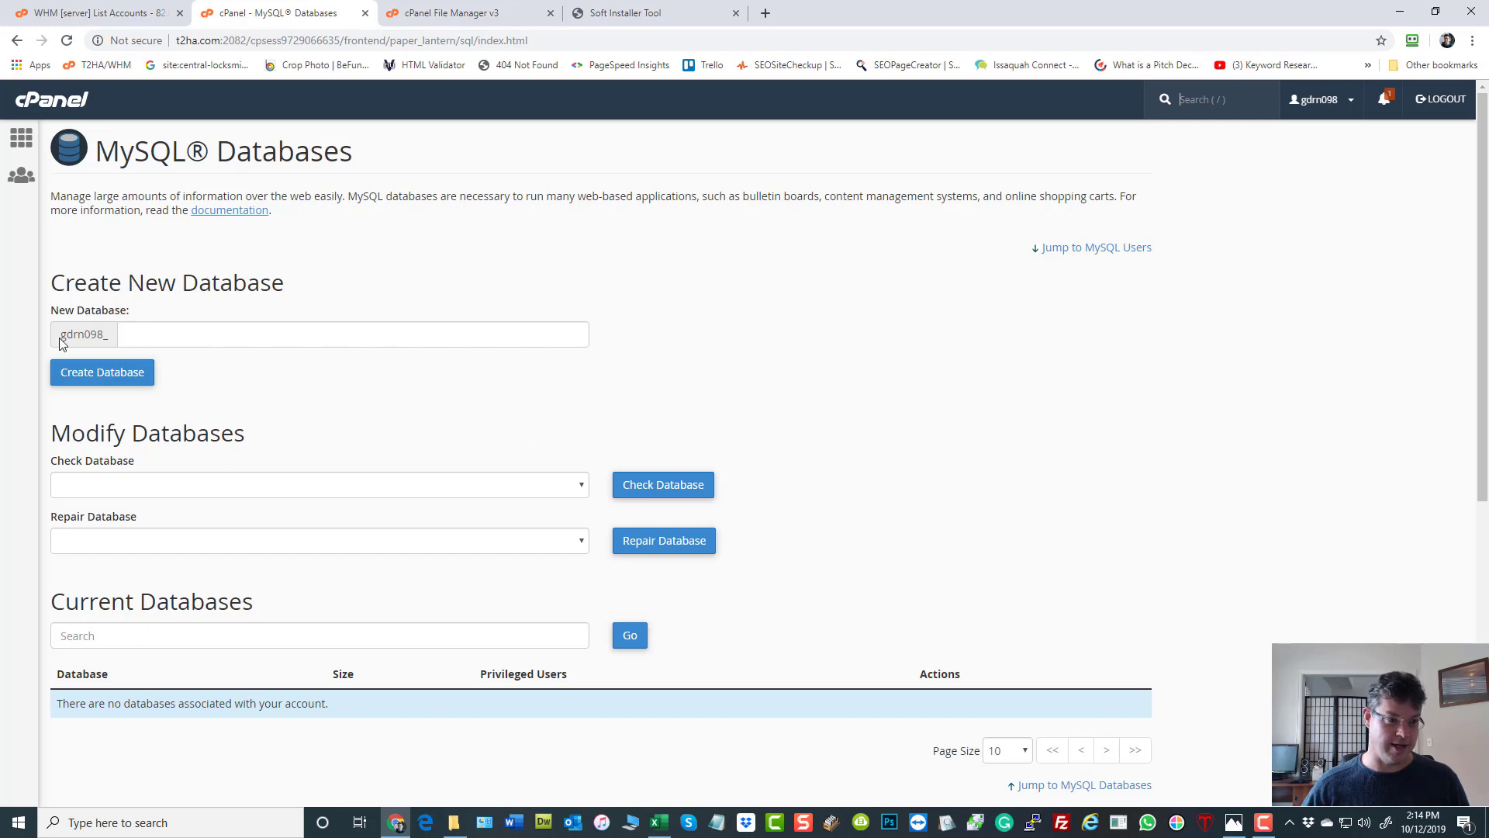
{"action": "left_click_drag", "start_coordinate": [64, 332], "coordinate": [107, 334]}
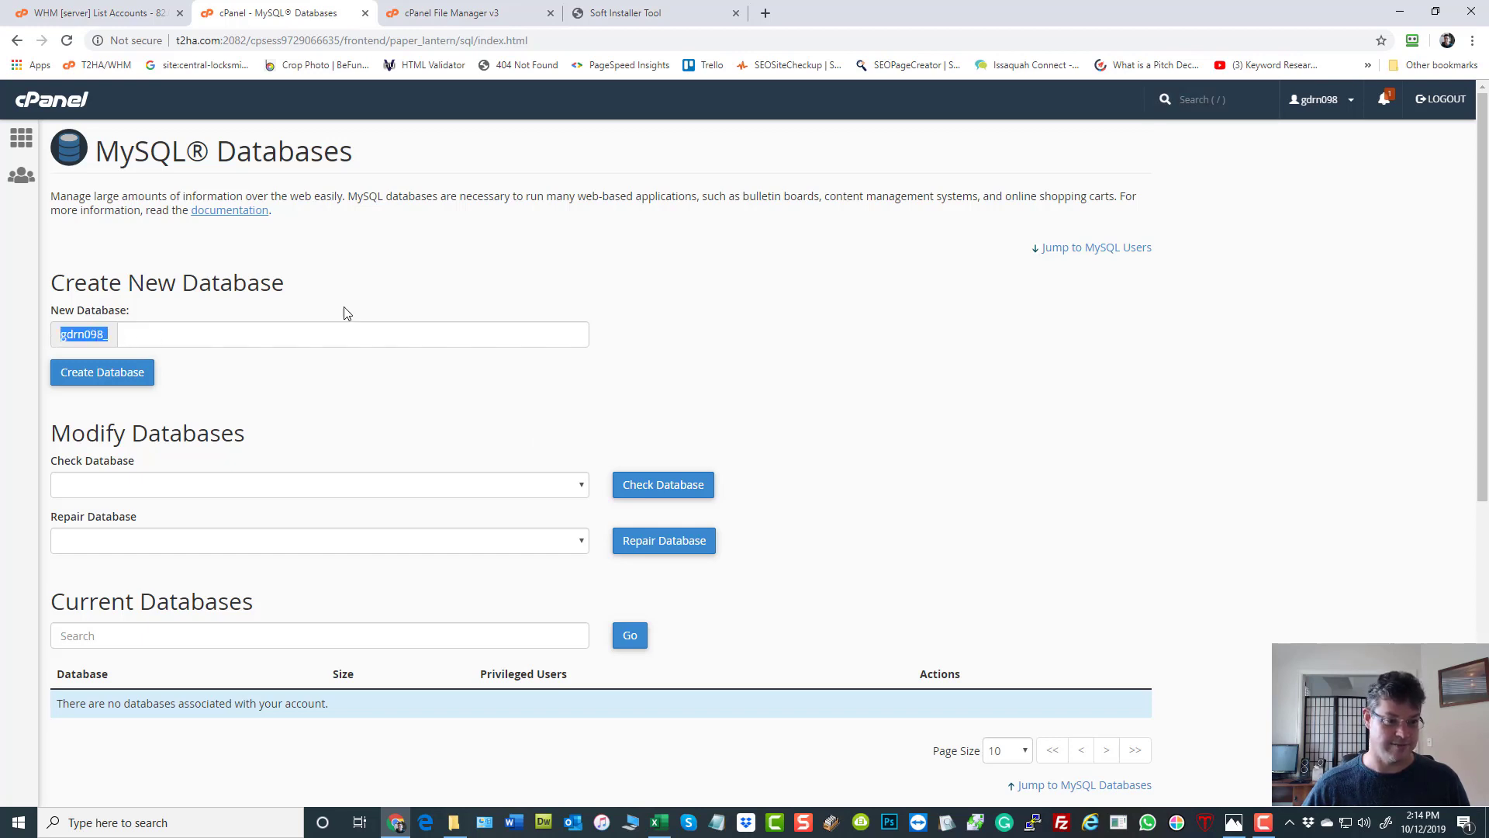
{"action": "scroll", "coordinate": [334, 318], "scroll_direction": "down", "scroll_amount": 1}
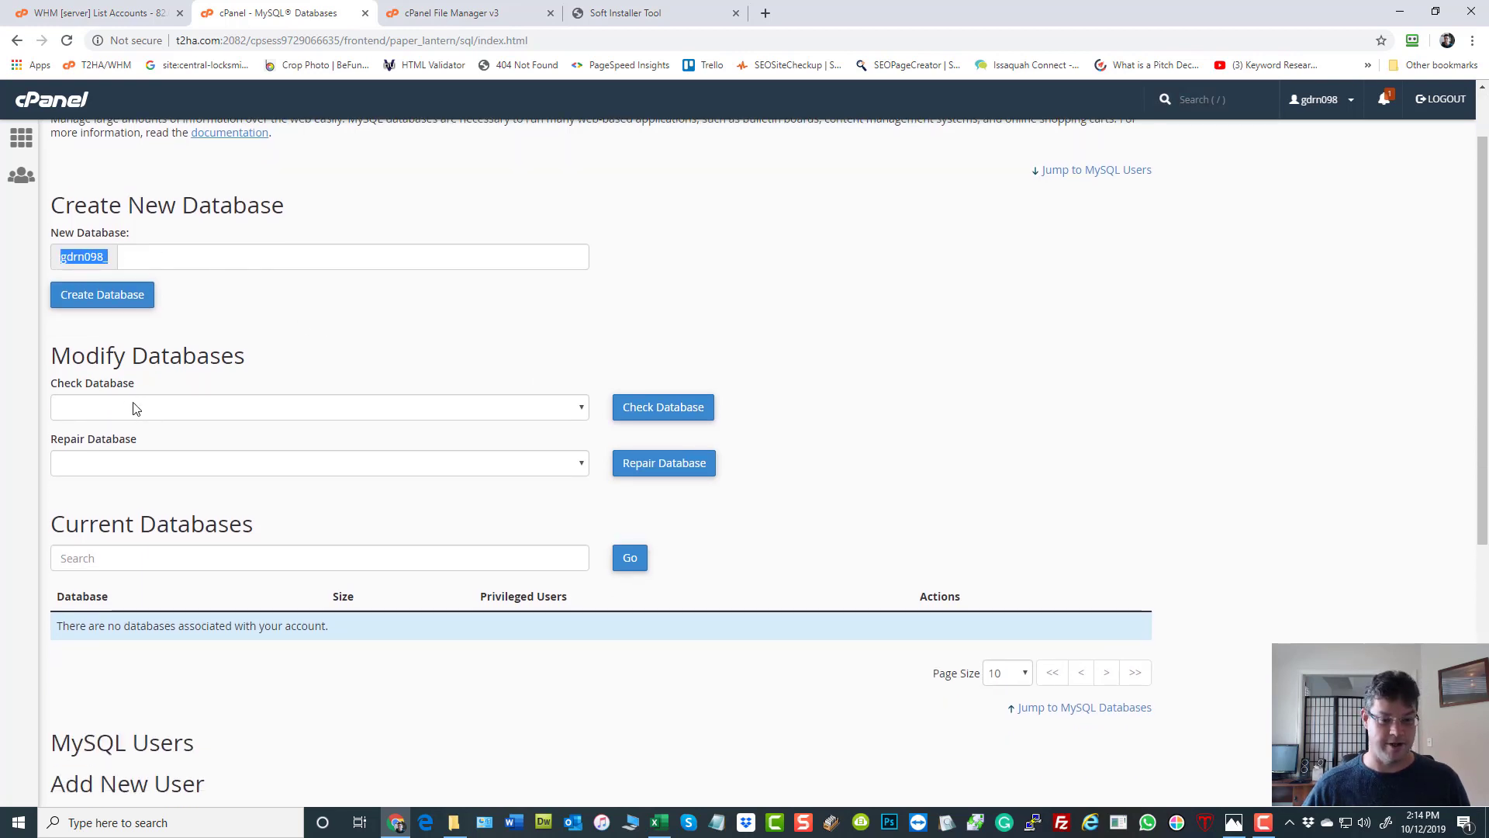
{"action": "scroll", "coordinate": [147, 527], "scroll_direction": "down", "scroll_amount": 4}
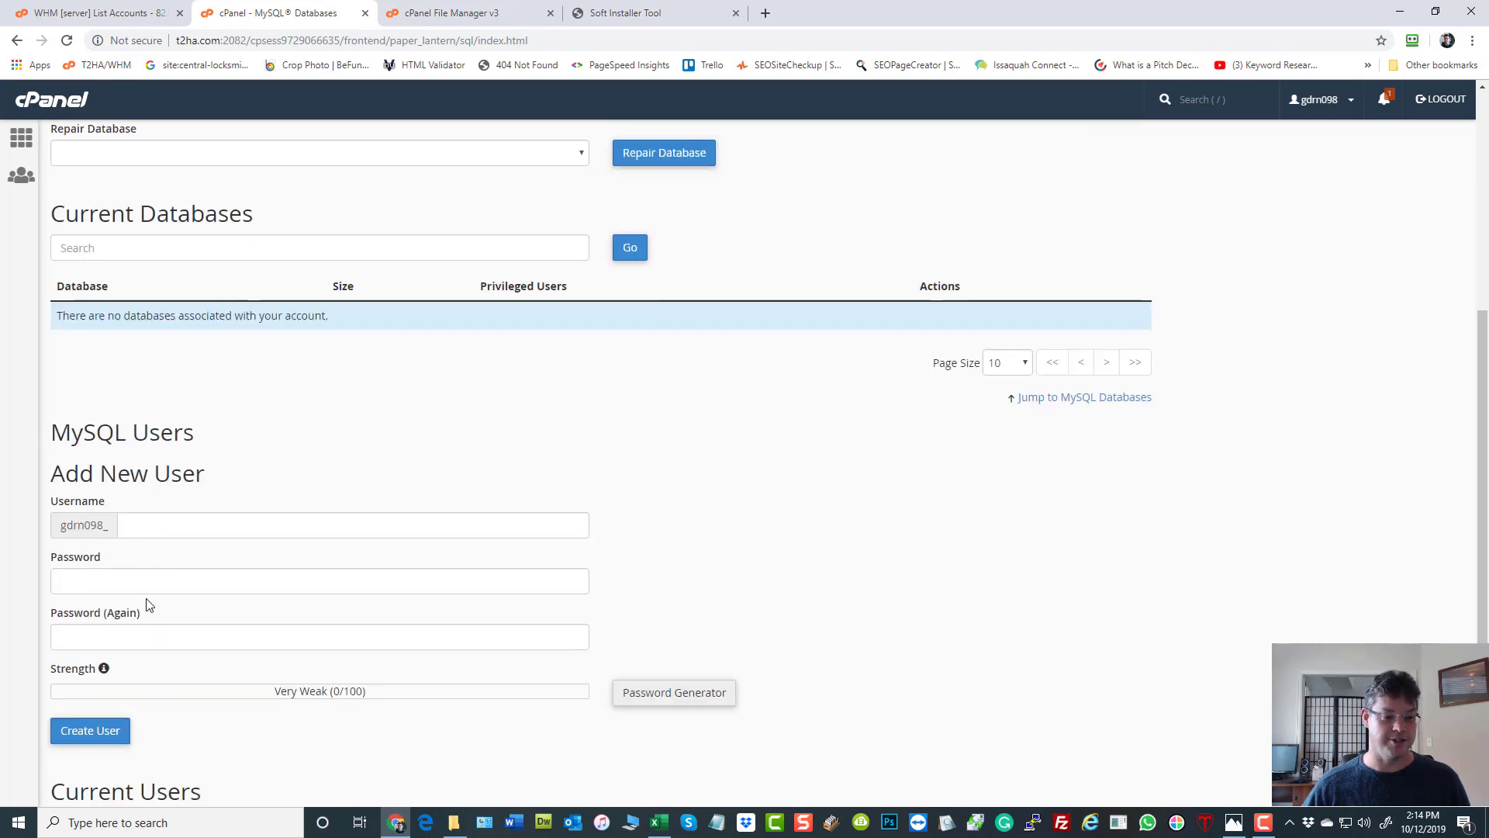
{"action": "scroll", "coordinate": [151, 612], "scroll_direction": "down", "scroll_amount": 1}
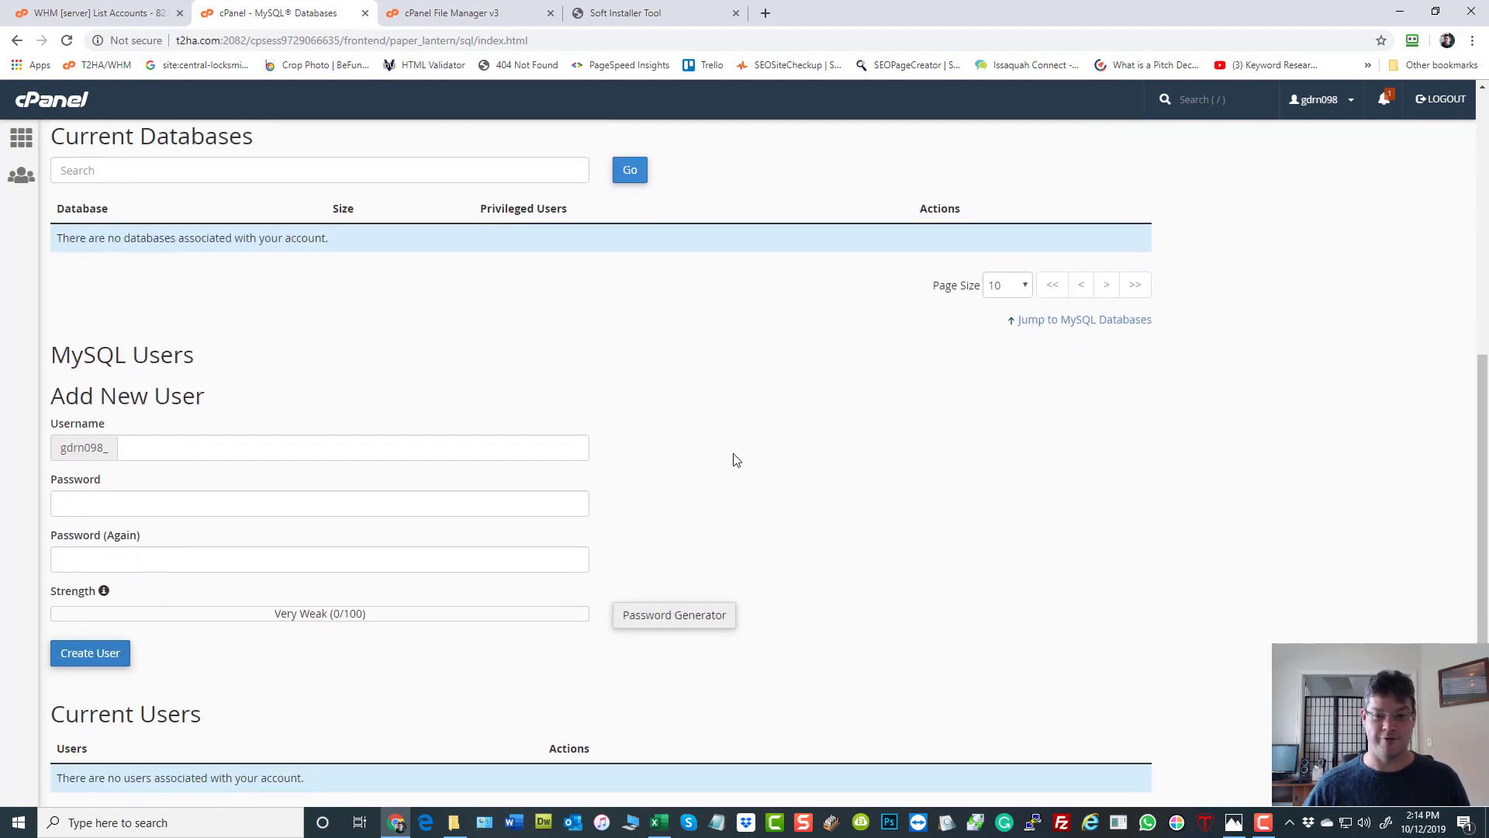
{"action": "scroll", "coordinate": [733, 461], "scroll_direction": "up", "scroll_amount": 5}
{"action": "scroll", "coordinate": [727, 471], "scroll_direction": "up", "scroll_amount": 1}
{"action": "left_click", "coordinate": [873, 362]}
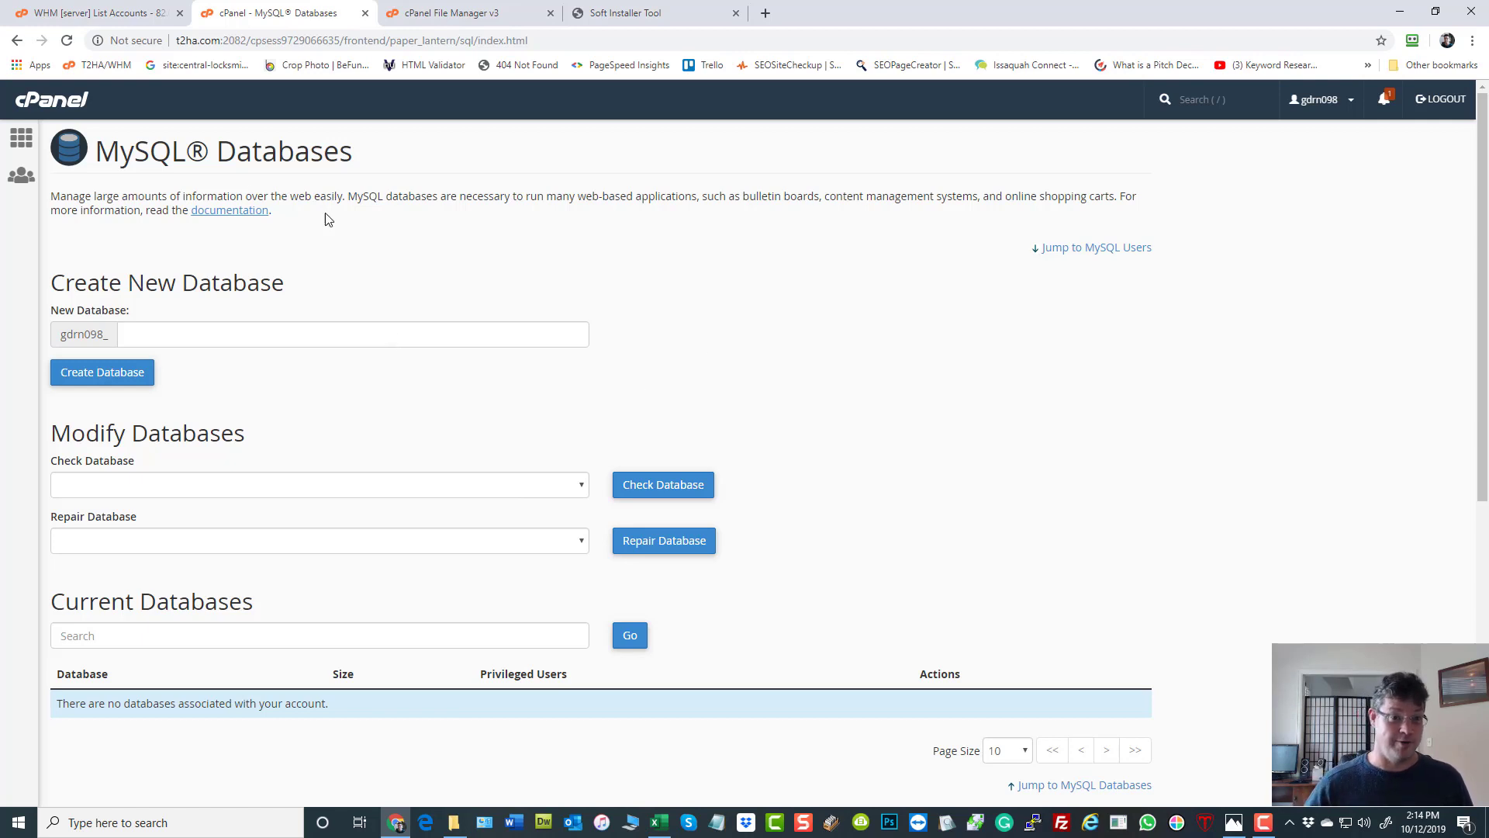
- Recheck File Manager and MySQL Databases, then return to the cPanel home page
{"action": "left_click", "coordinate": [436, 13]}
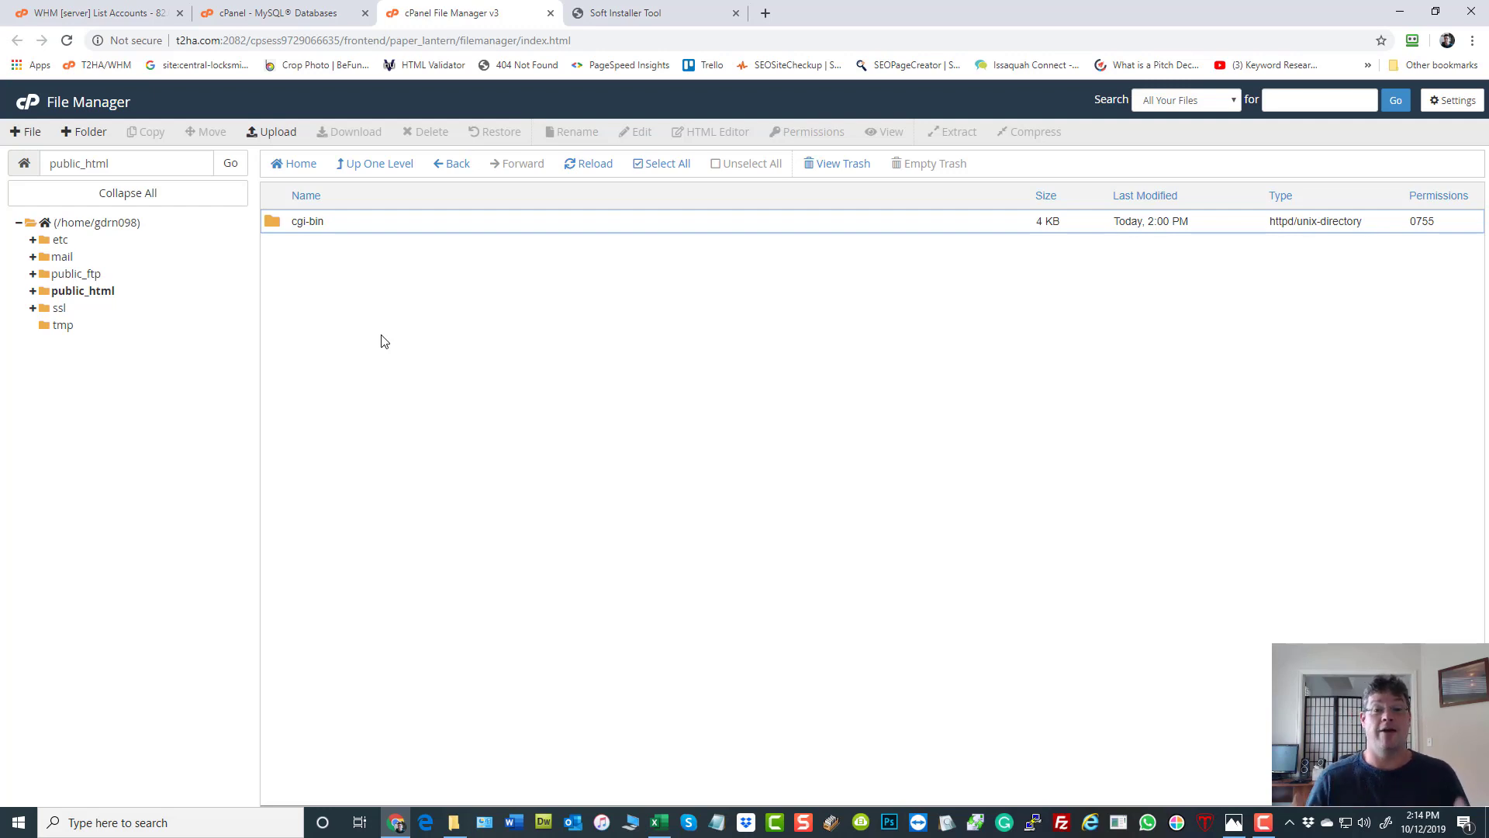
{"action": "left_click", "coordinate": [278, 13]}
{"action": "scroll", "coordinate": [325, 523], "scroll_direction": "down", "scroll_amount": 2}
{"action": "scroll", "coordinate": [326, 532], "scroll_direction": "up", "scroll_amount": 2}
{"action": "left_click", "coordinate": [46, 103]}
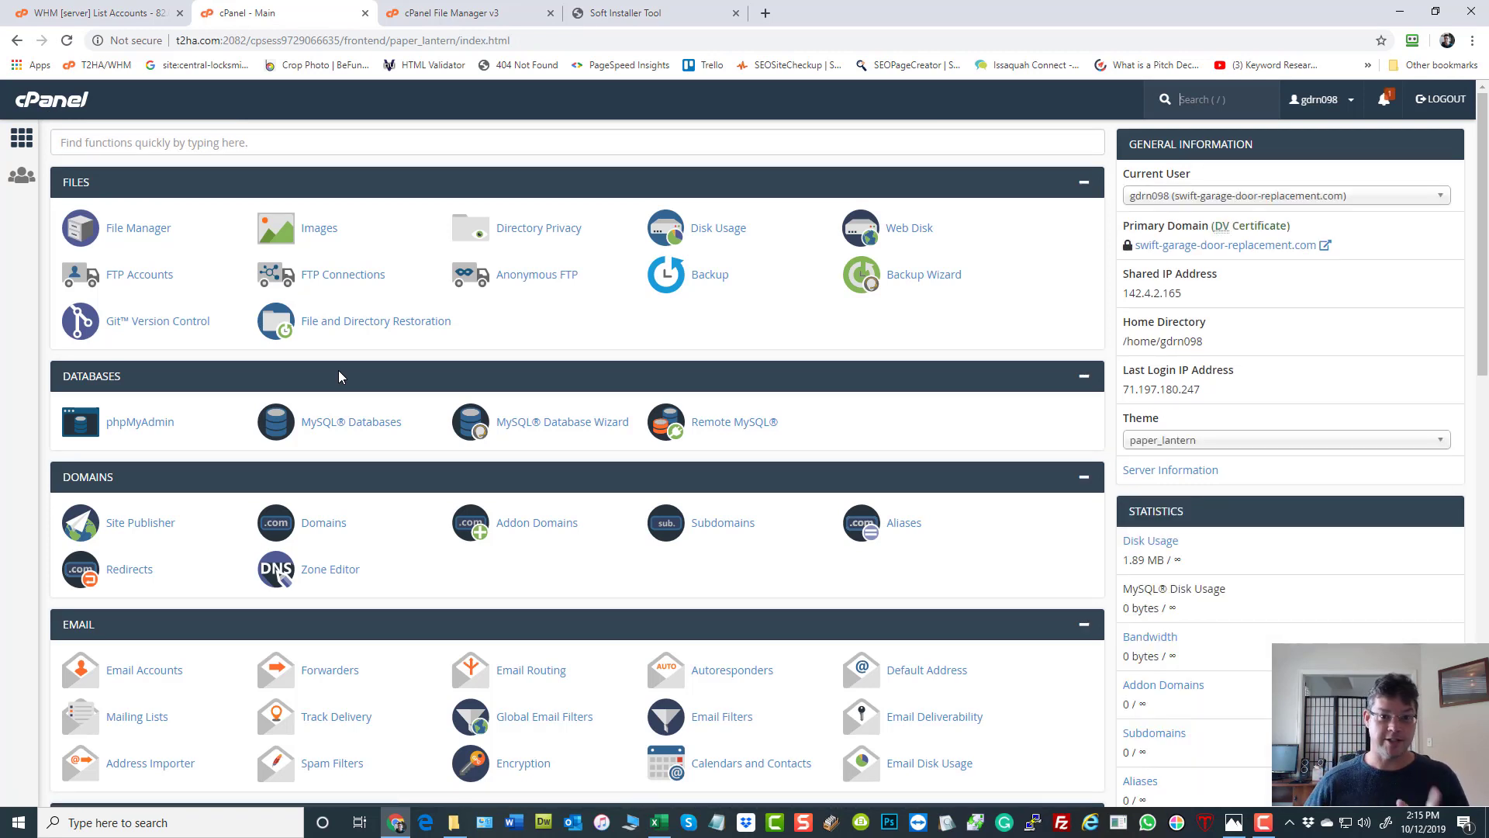
- Load website-installer.com and open the Full Legacy Panel theme 134 details from a category
{"action": "key", "text": "ctrl+t"}
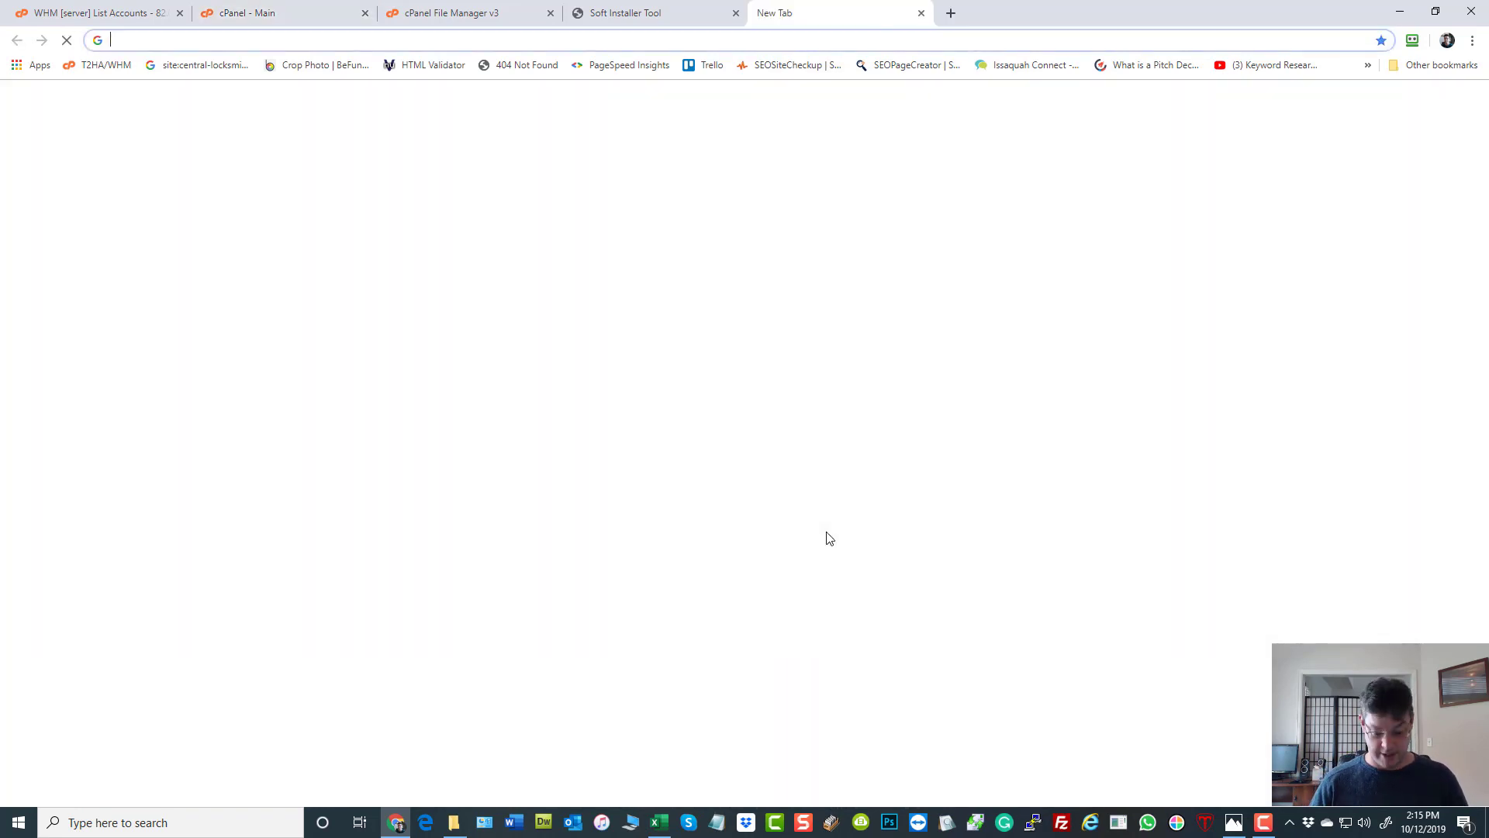
{"action": "type", "text": "website"}
{"action": "key", "text": "Return"}
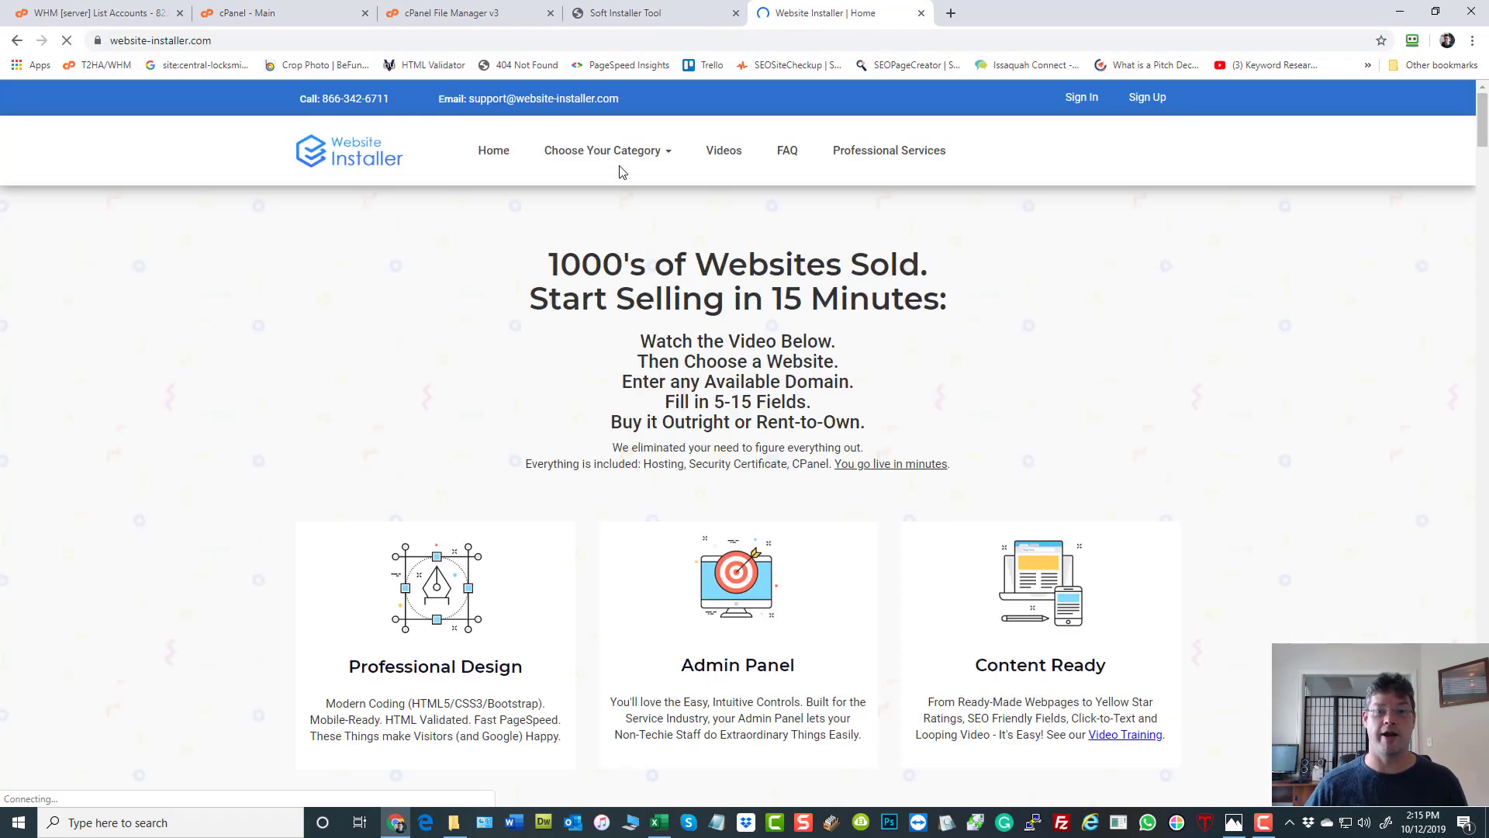
{"action": "left_click", "coordinate": [608, 159]}
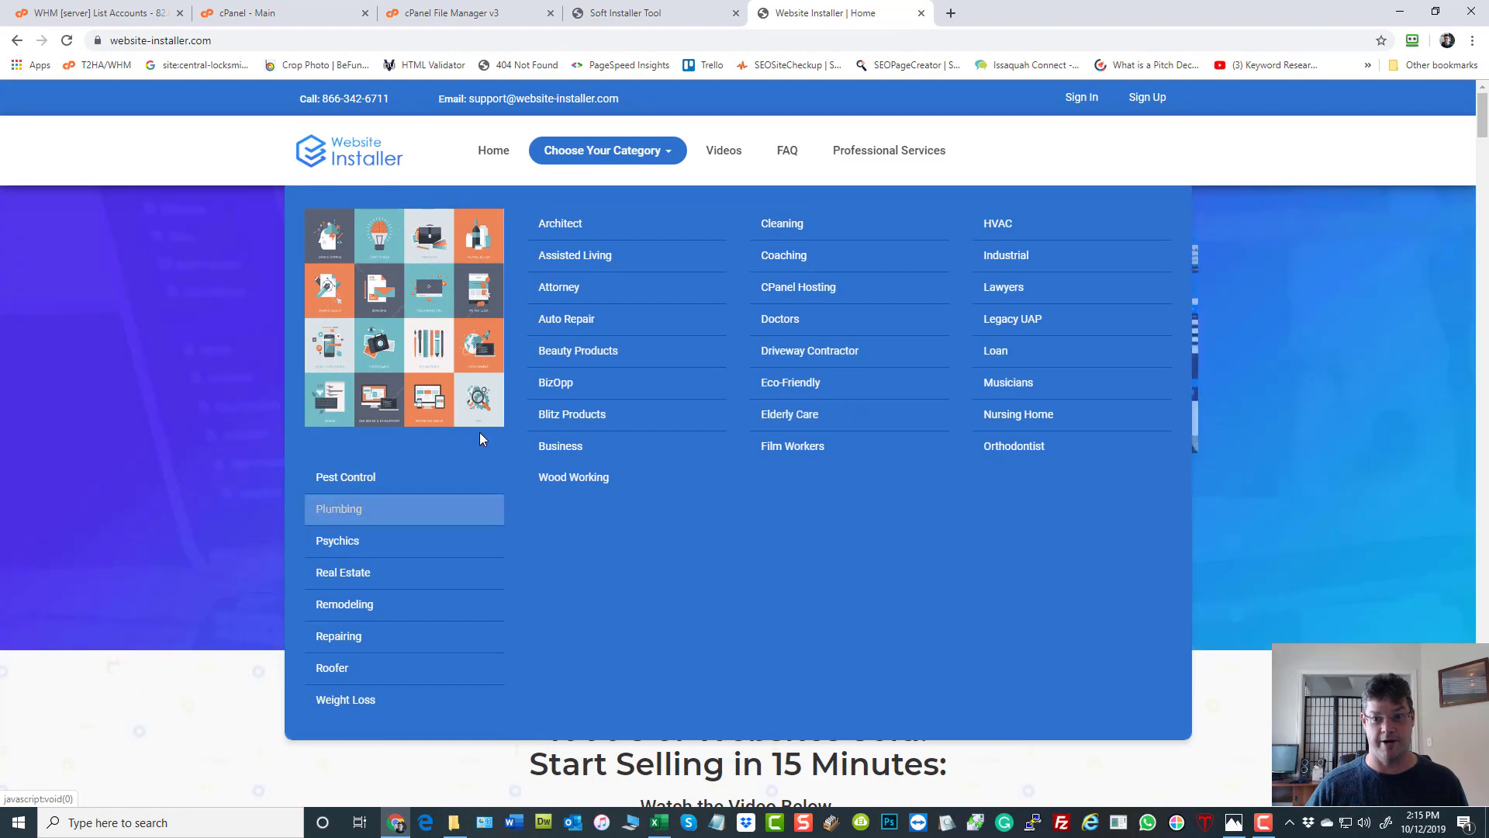
{"action": "left_click", "coordinate": [1017, 322]}
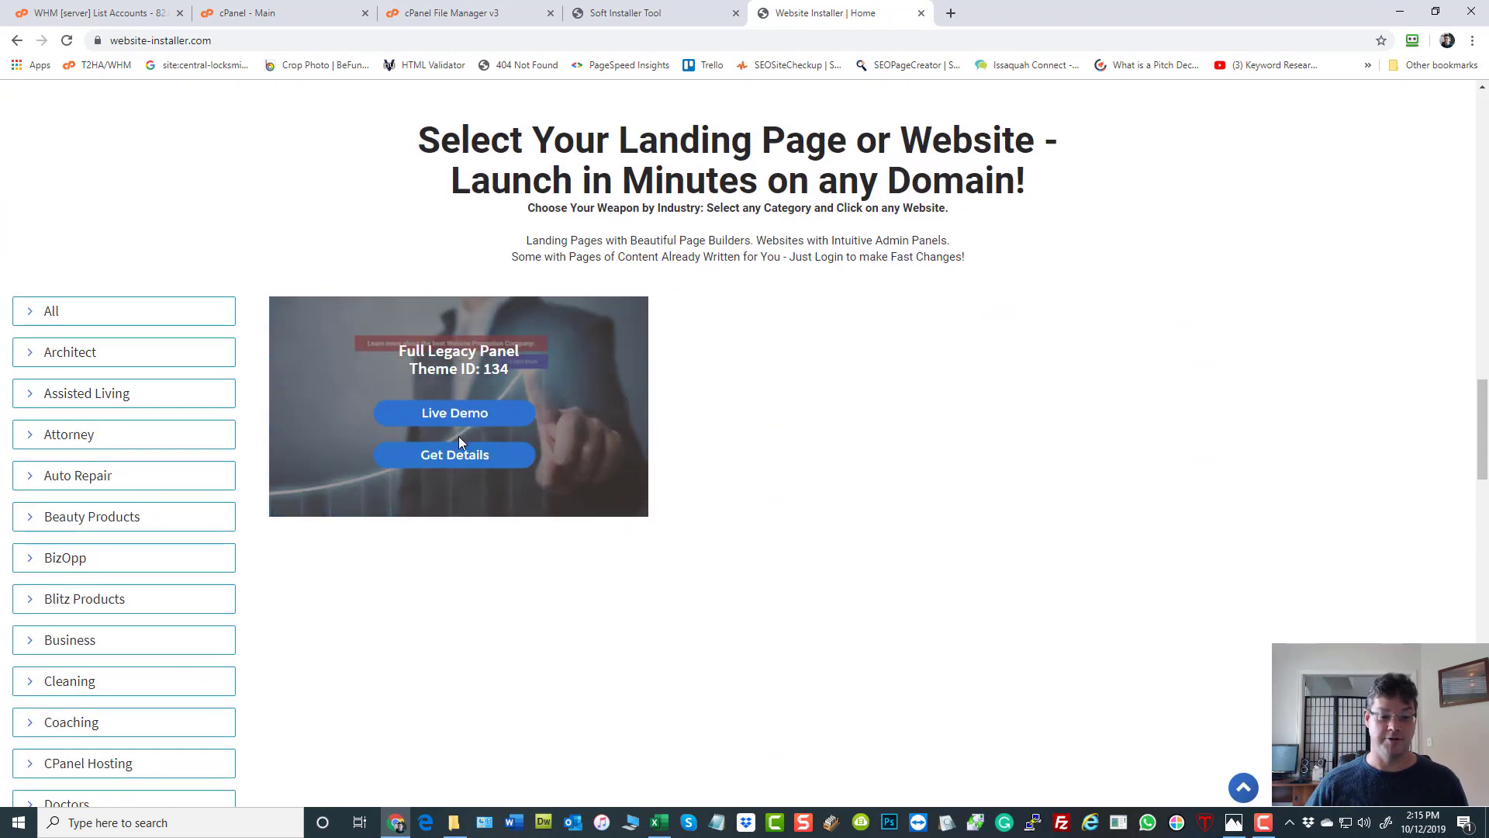
{"action": "left_click", "coordinate": [452, 458]}
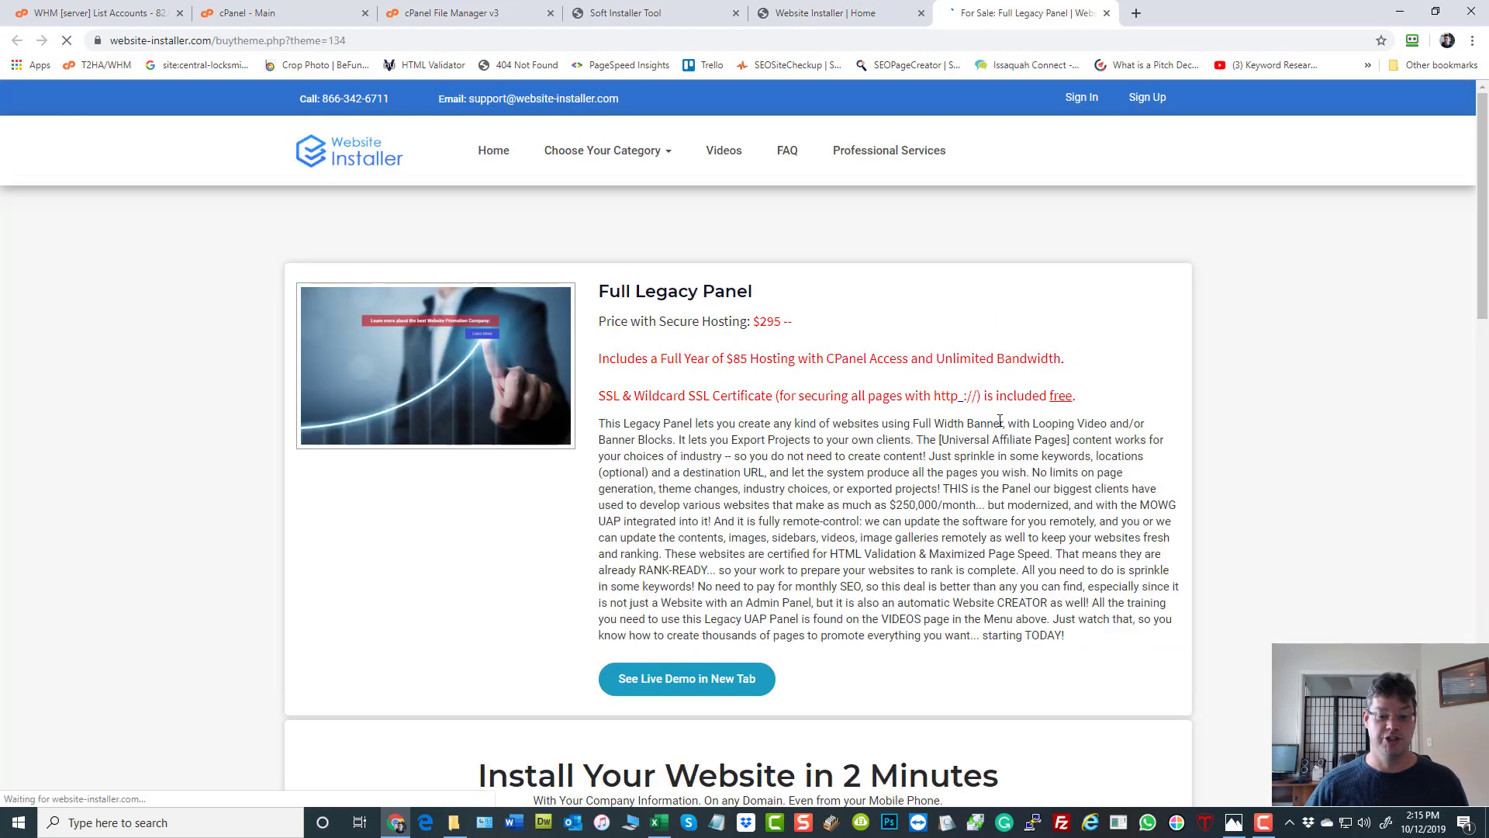
- Read through the theme 134 offer, then close both Website Installer tabs
{"action": "scroll", "coordinate": [1001, 427], "scroll_direction": "down", "scroll_amount": 15}
{"action": "scroll", "coordinate": [1006, 426], "scroll_direction": "down", "scroll_amount": 6}
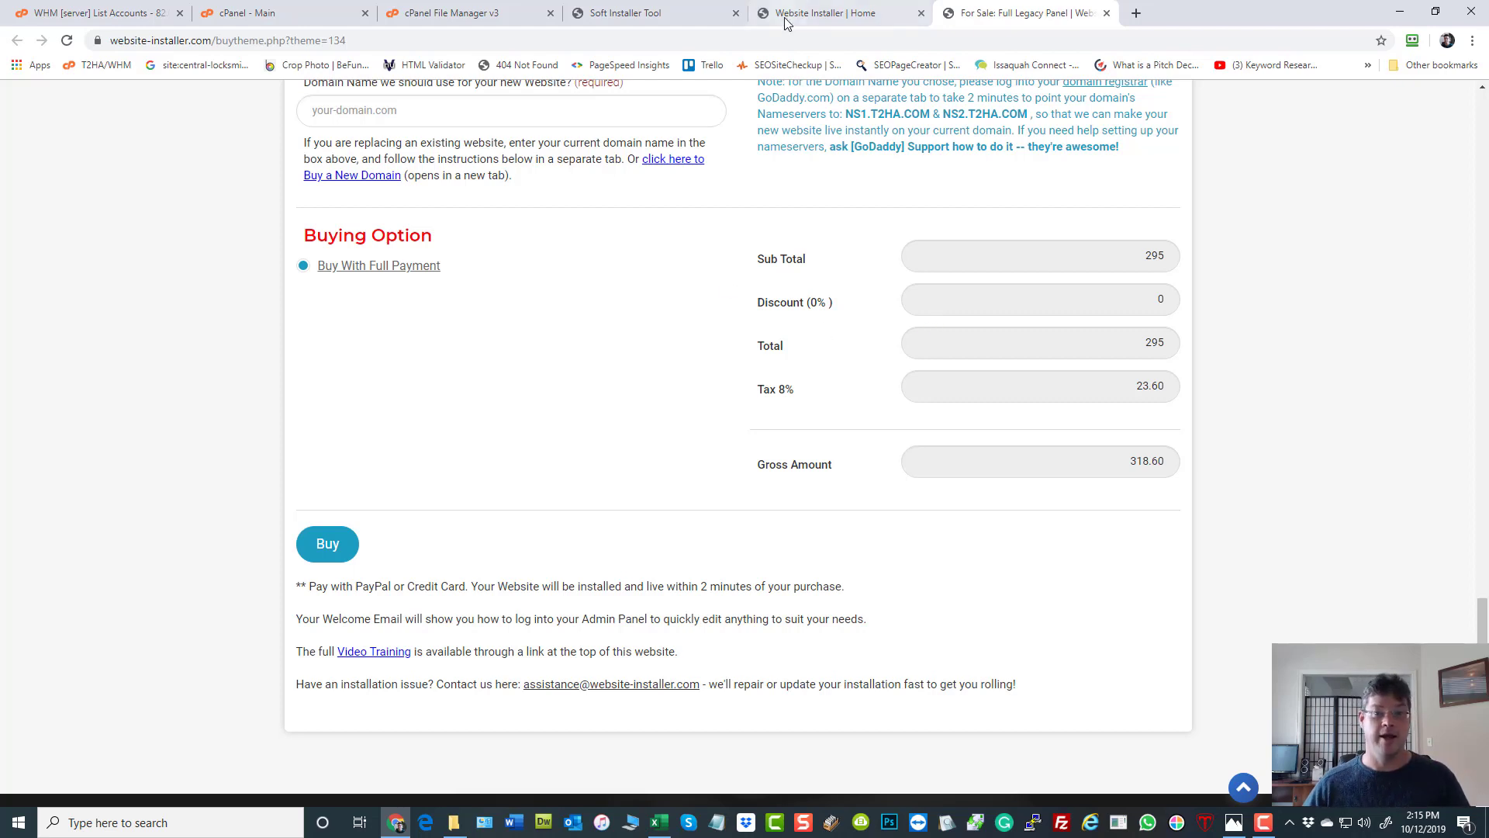
{"action": "left_click", "coordinate": [1106, 14]}
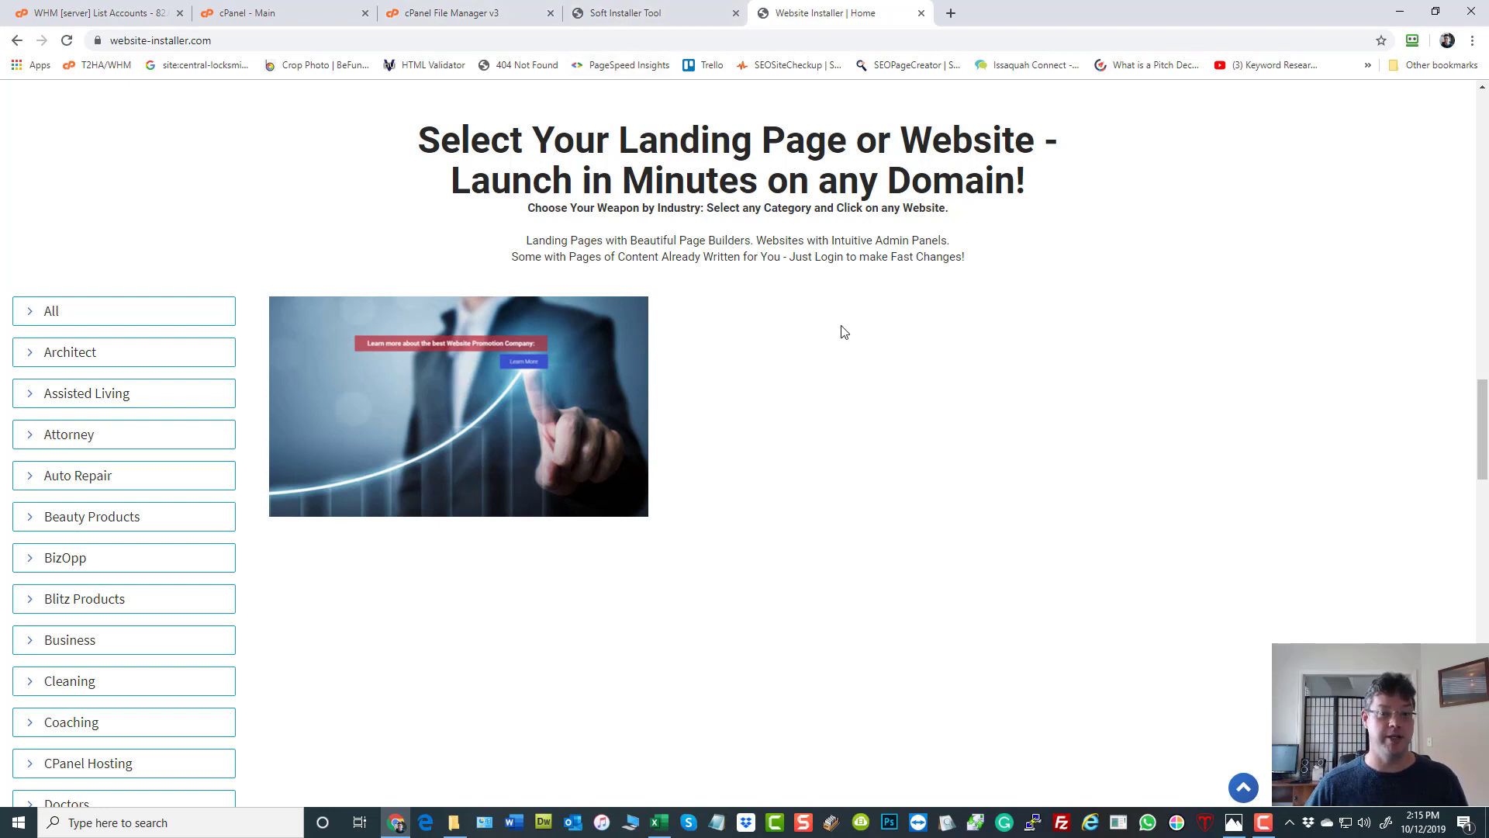
{"action": "left_click", "coordinate": [921, 14]}
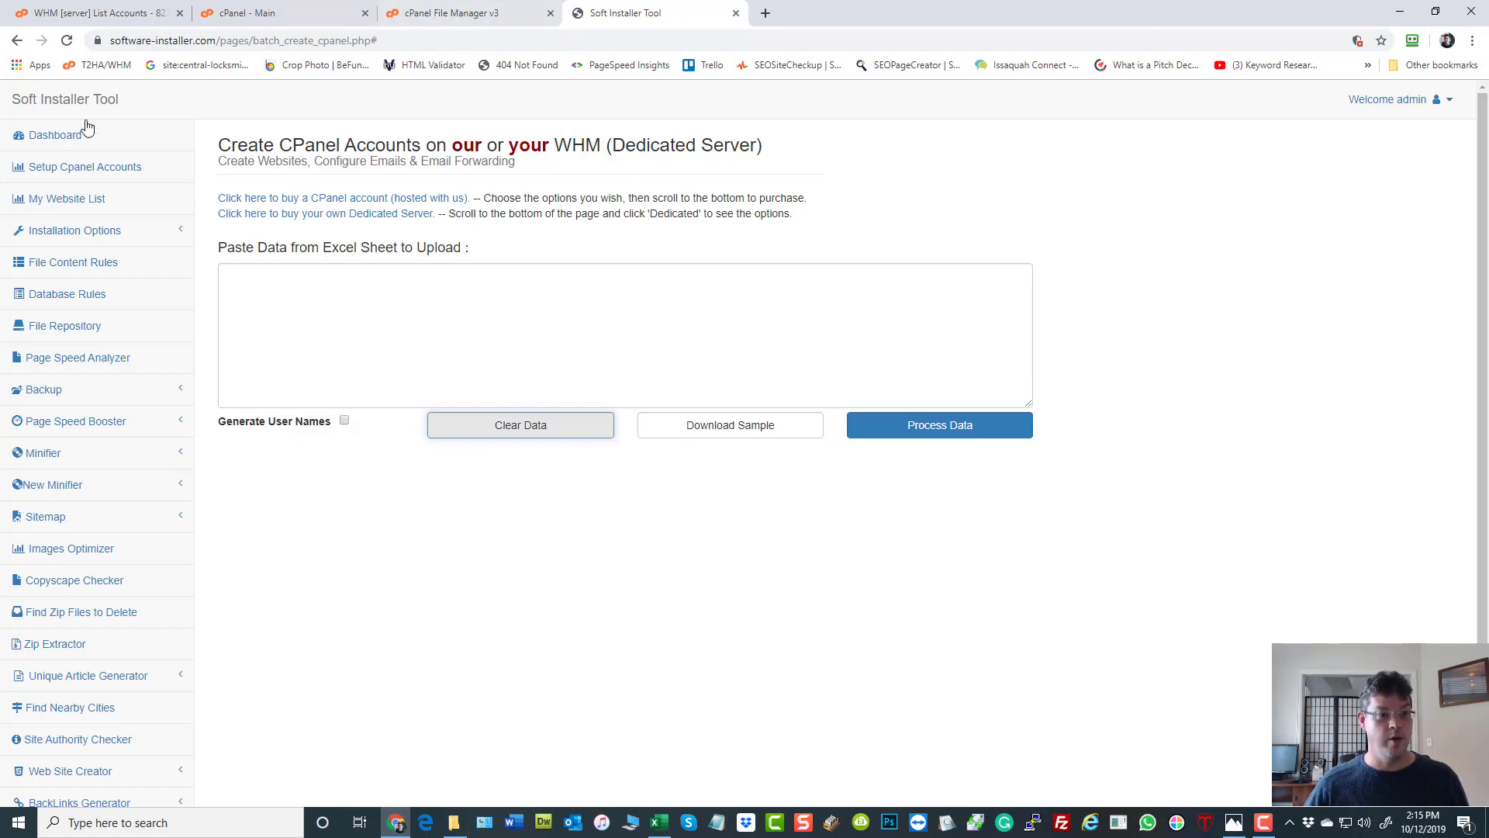
- From the Soft Installer Tool dashboard, go to Add Websites and look over the existing cPanel hosts
{"action": "left_click", "coordinate": [50, 145]}
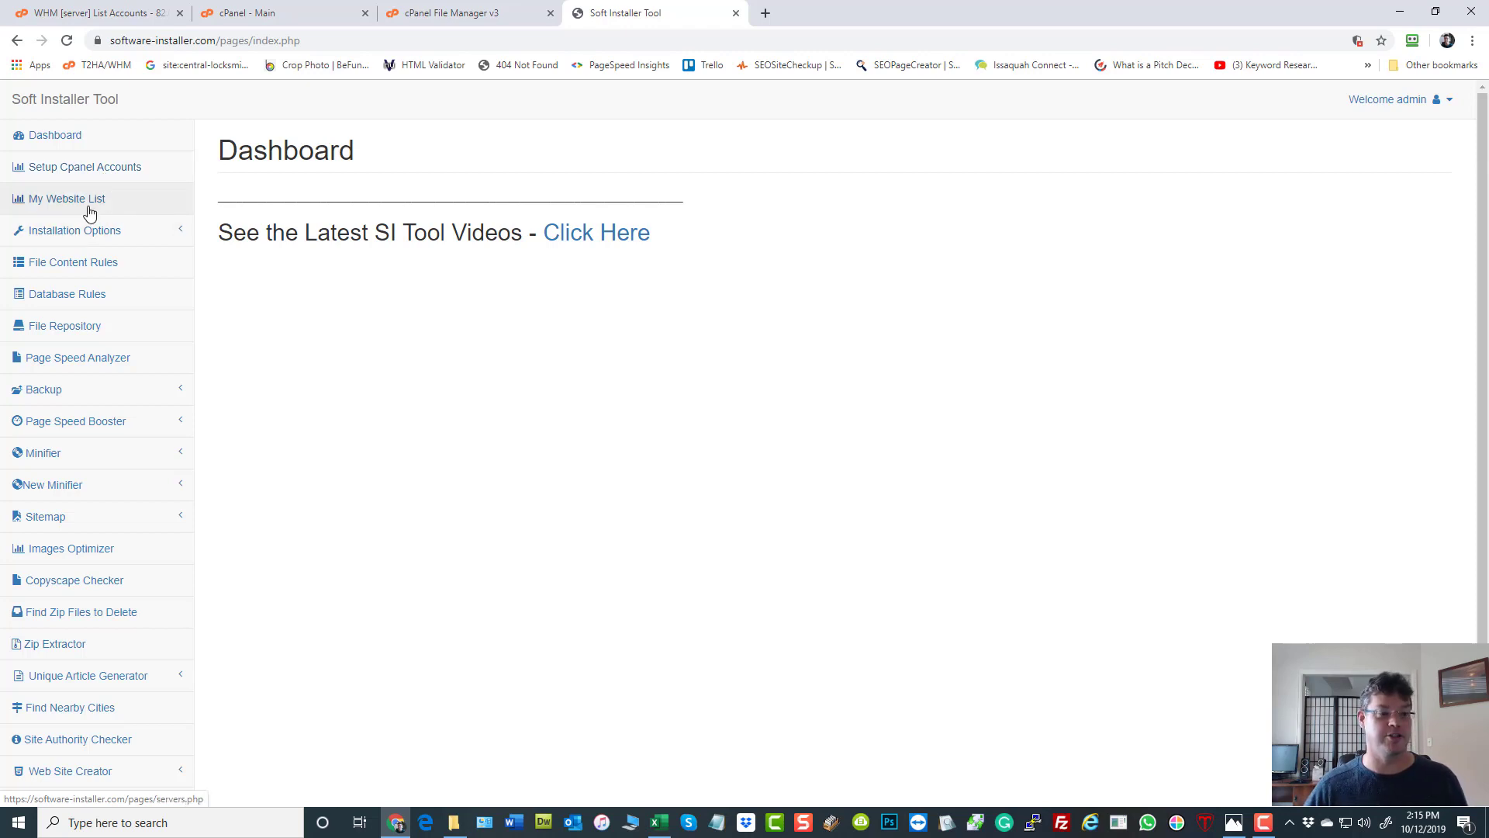
{"action": "left_click", "coordinate": [64, 203]}
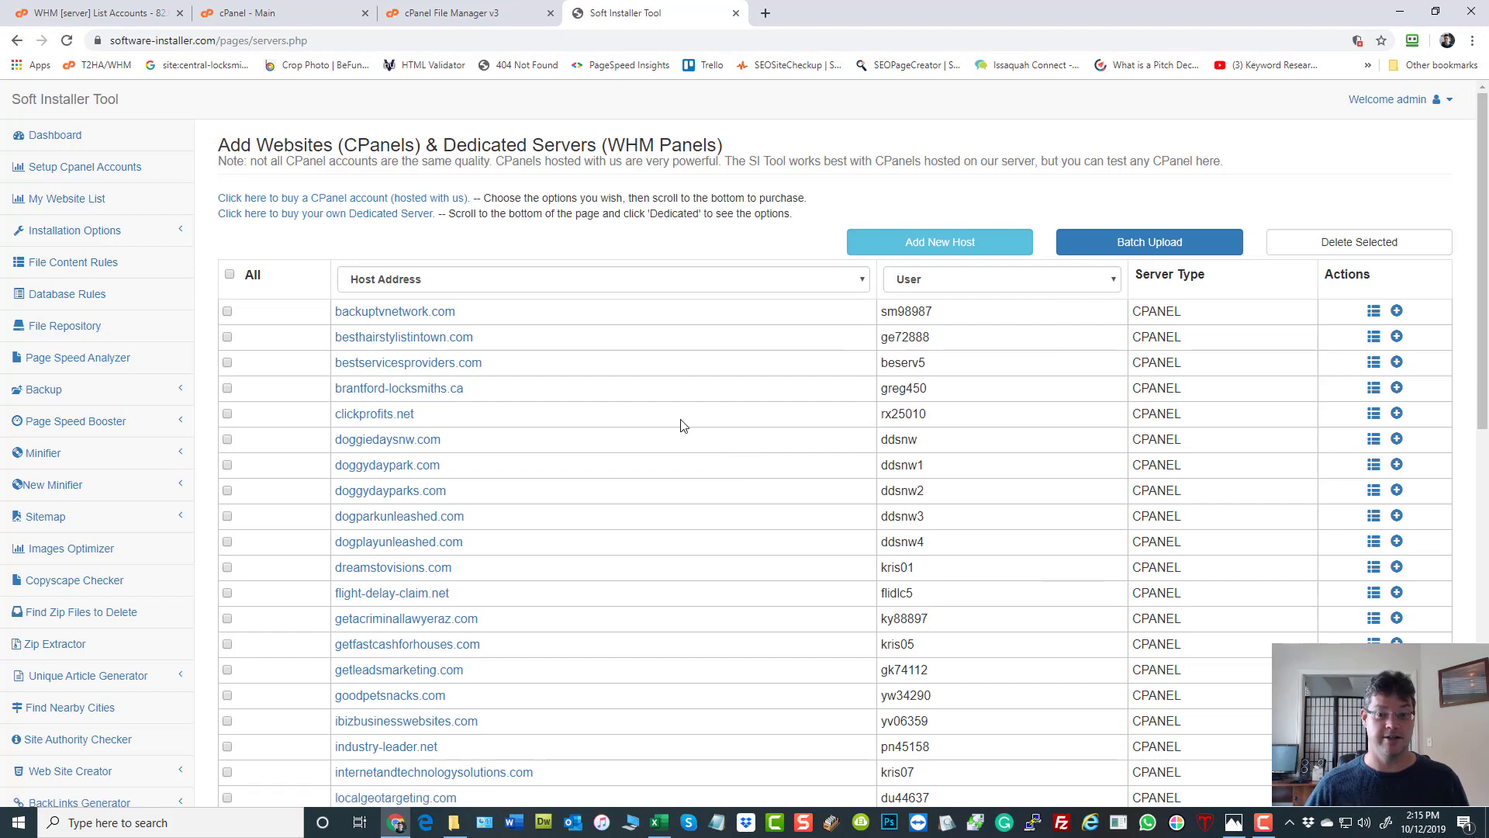
{"action": "scroll", "coordinate": [969, 543], "scroll_direction": "down", "scroll_amount": 5}
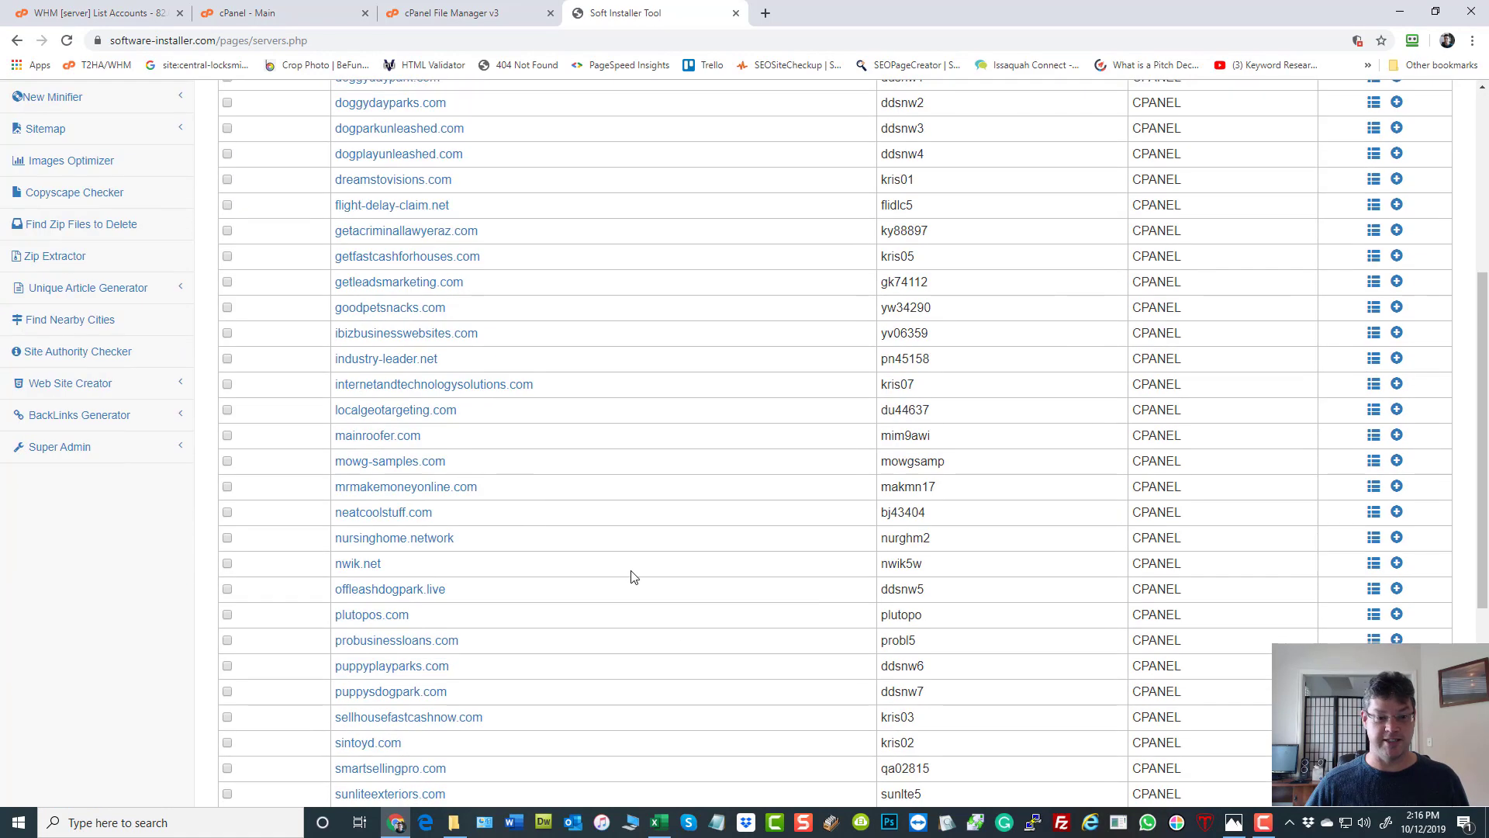
{"action": "scroll", "coordinate": [633, 577], "scroll_direction": "up", "scroll_amount": 5}
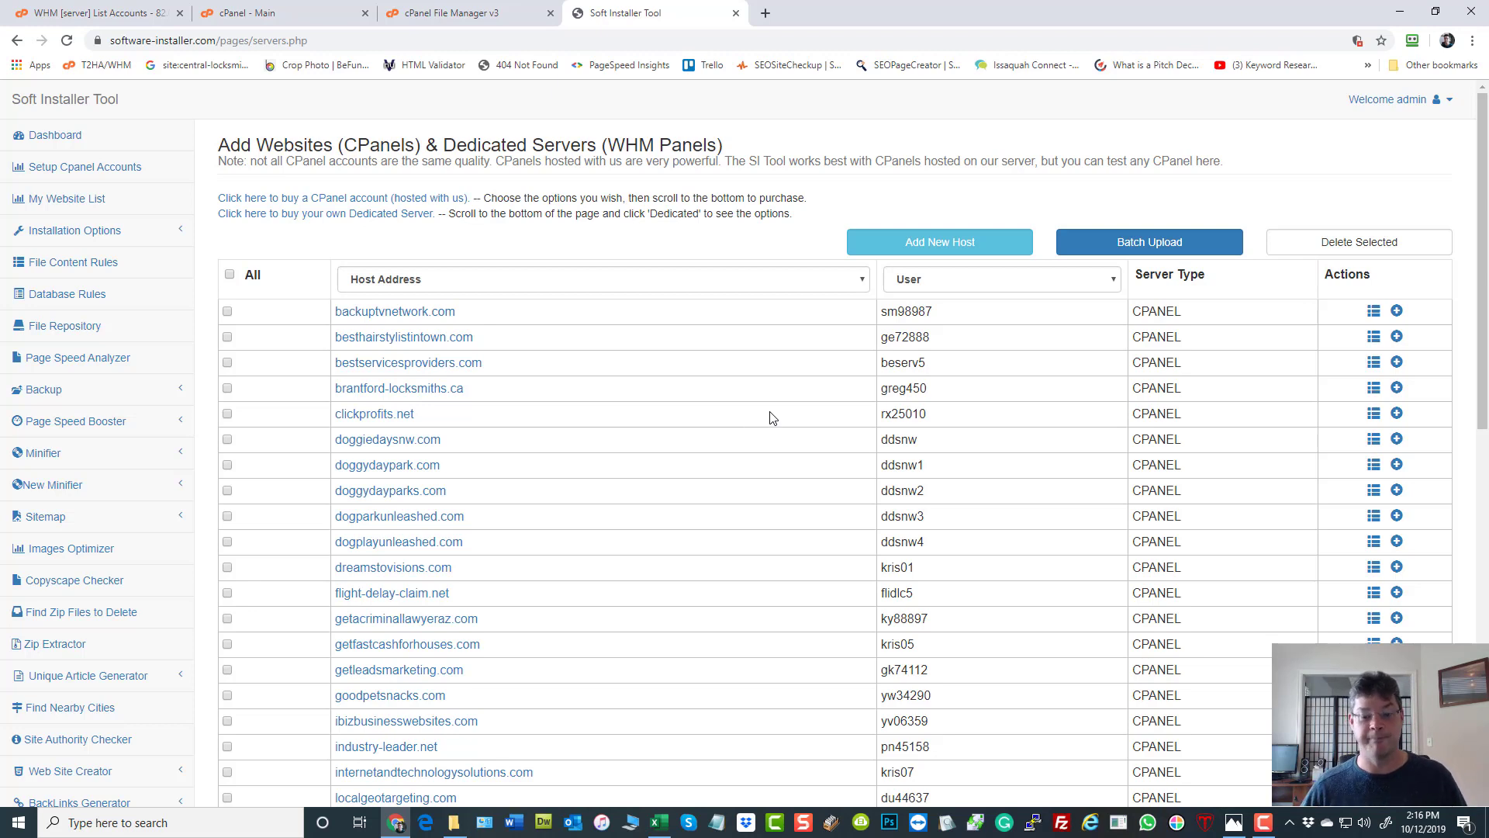
- Open the Add New Host form with Server Type left as cPanel Account, then bring up FULL-SI-PROCESS.xlsx
{"action": "left_click", "coordinate": [942, 243]}
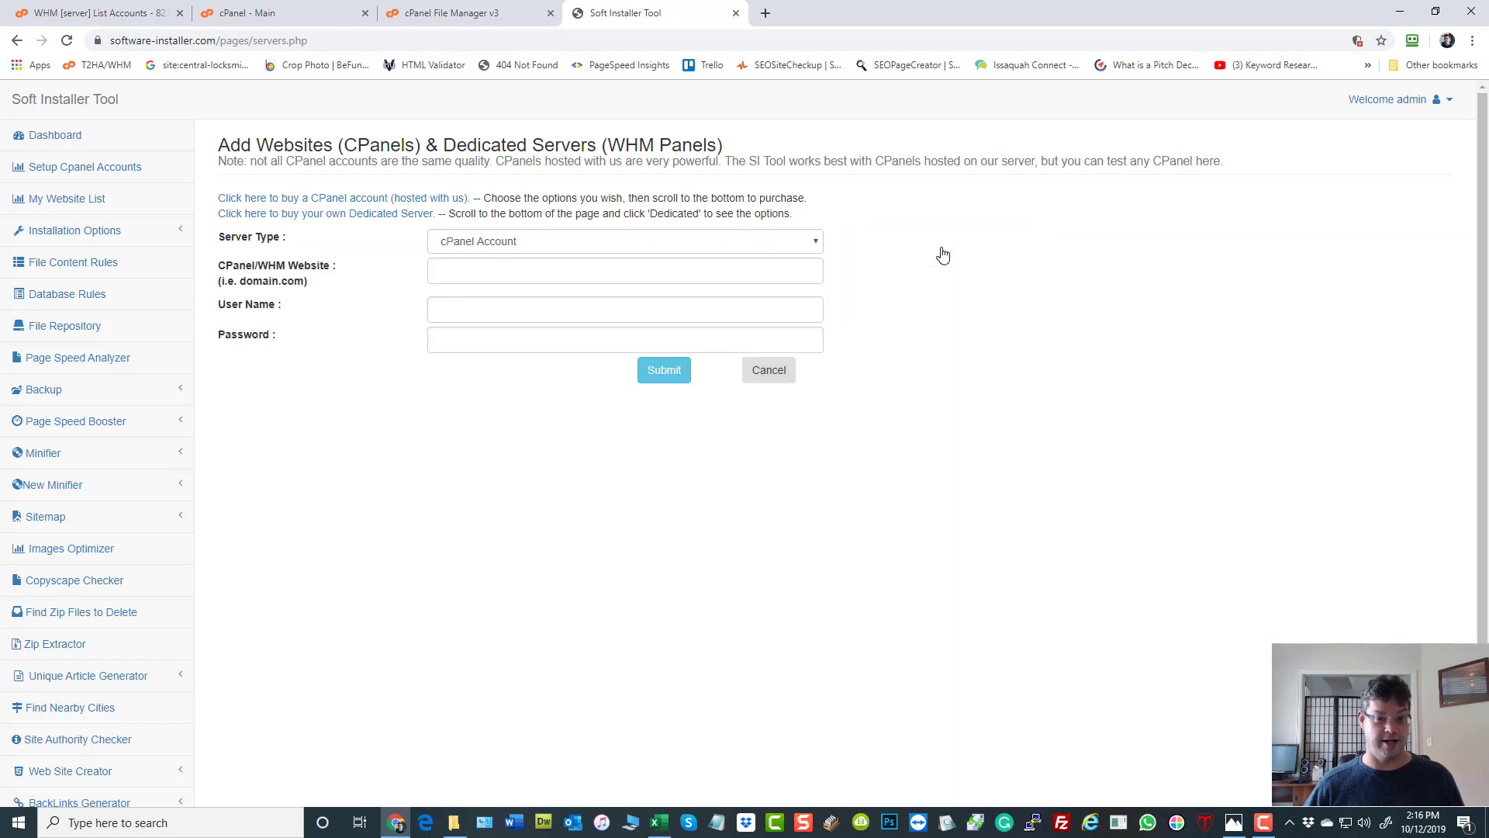
{"action": "left_click", "coordinate": [521, 240]}
{"action": "left_click", "coordinate": [510, 277]}
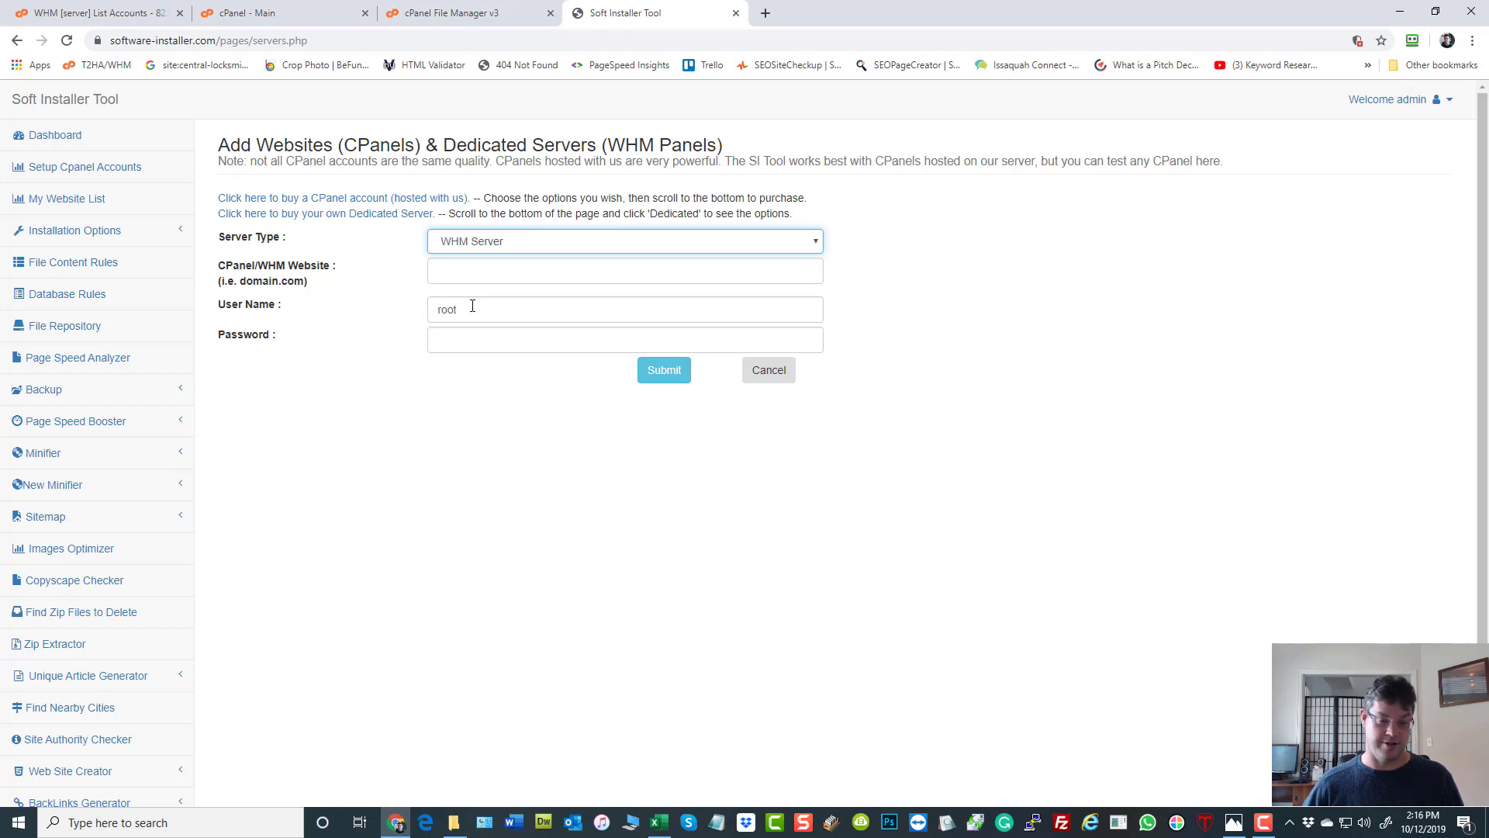
{"action": "left_click", "coordinate": [525, 241]}
{"action": "left_click", "coordinate": [518, 261]}
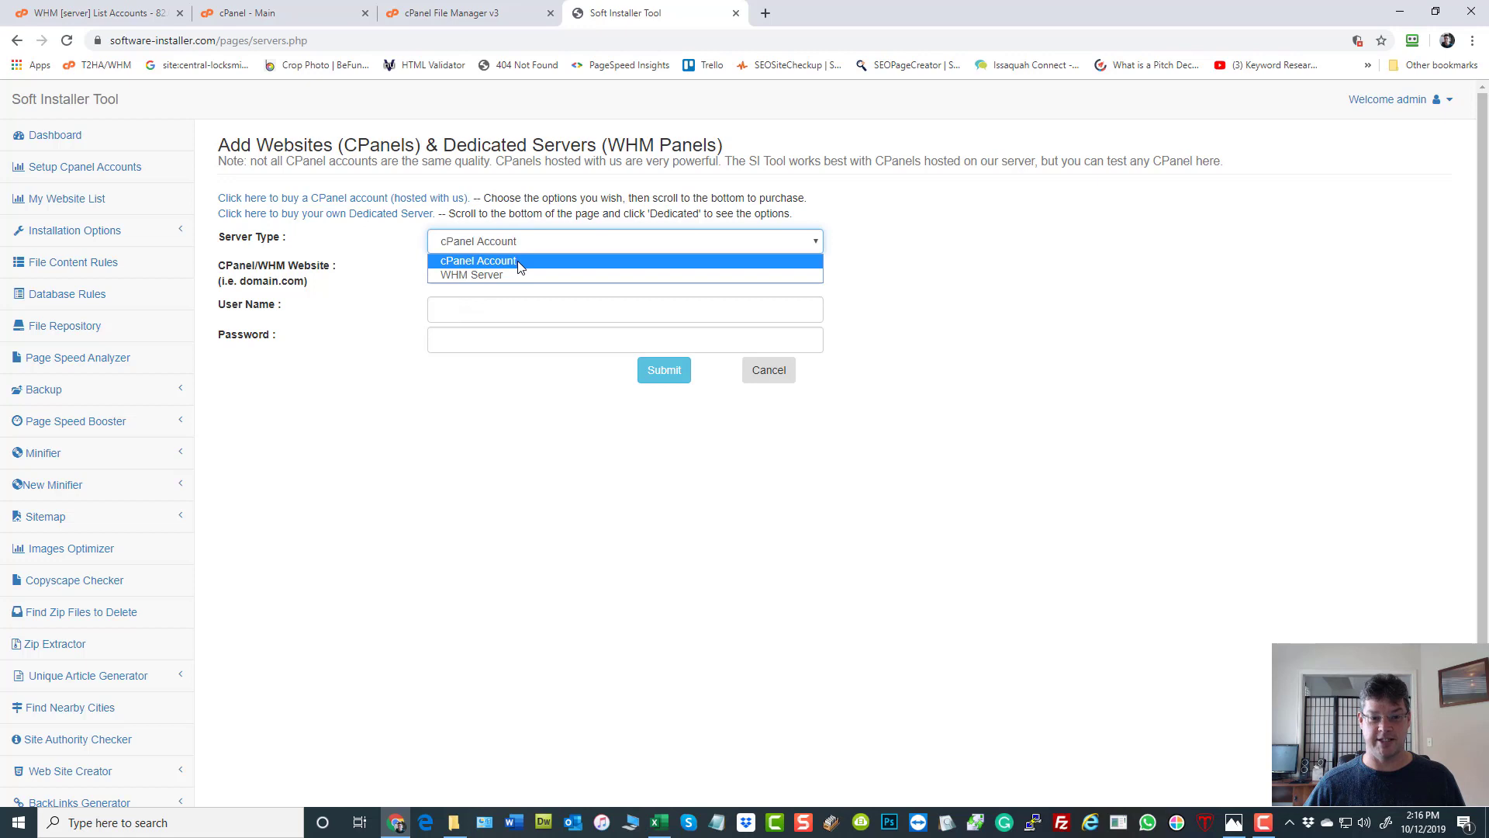
{"action": "left_click", "coordinate": [501, 494]}
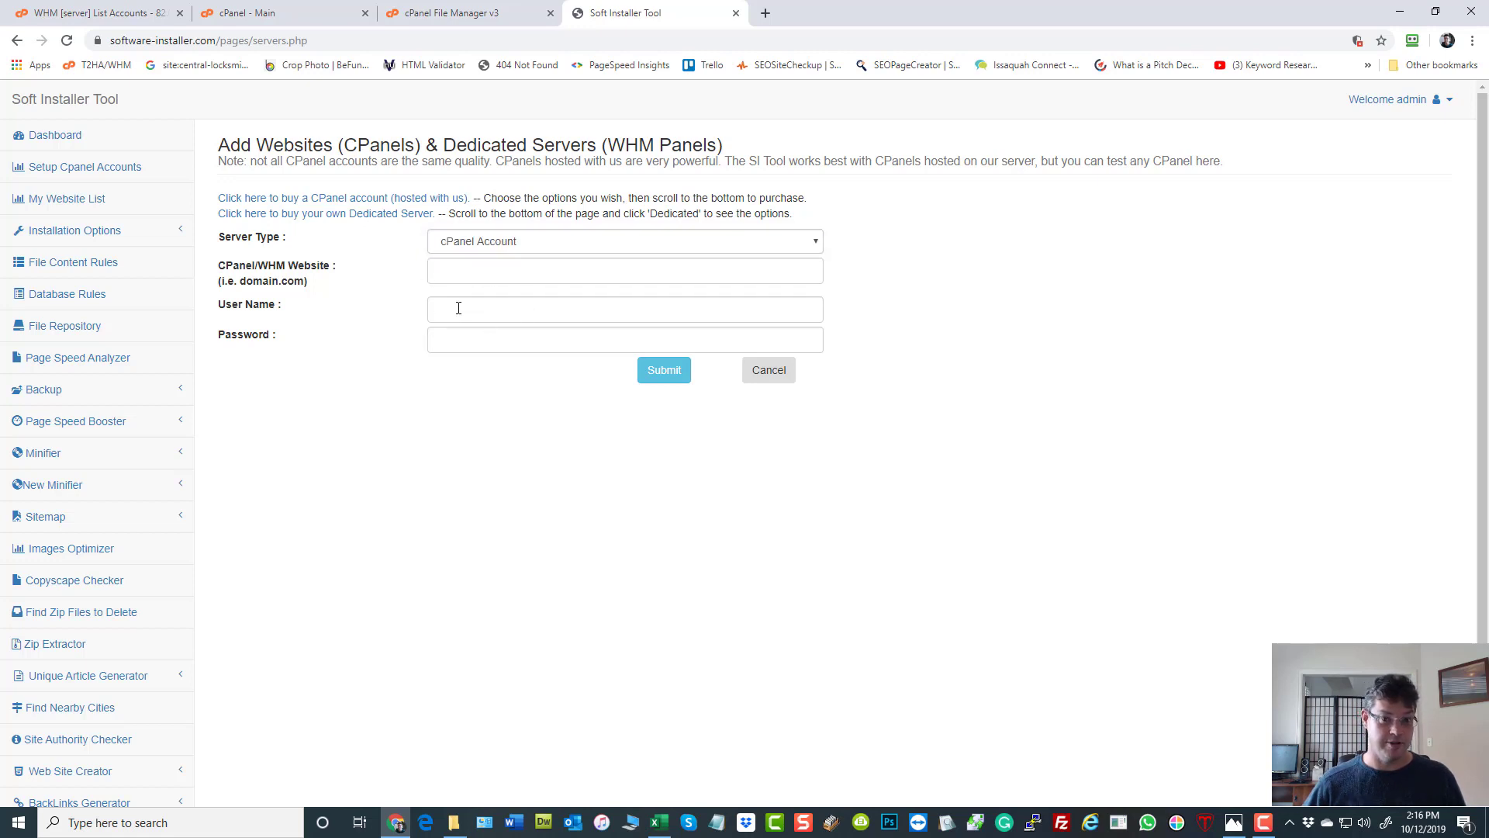
{"action": "left_click", "coordinate": [659, 822]}
- Review the first account's domain, user and password in C2–E2, then open 3-Add-to-My-Website-List
{"action": "left_click", "coordinate": [271, 129]}
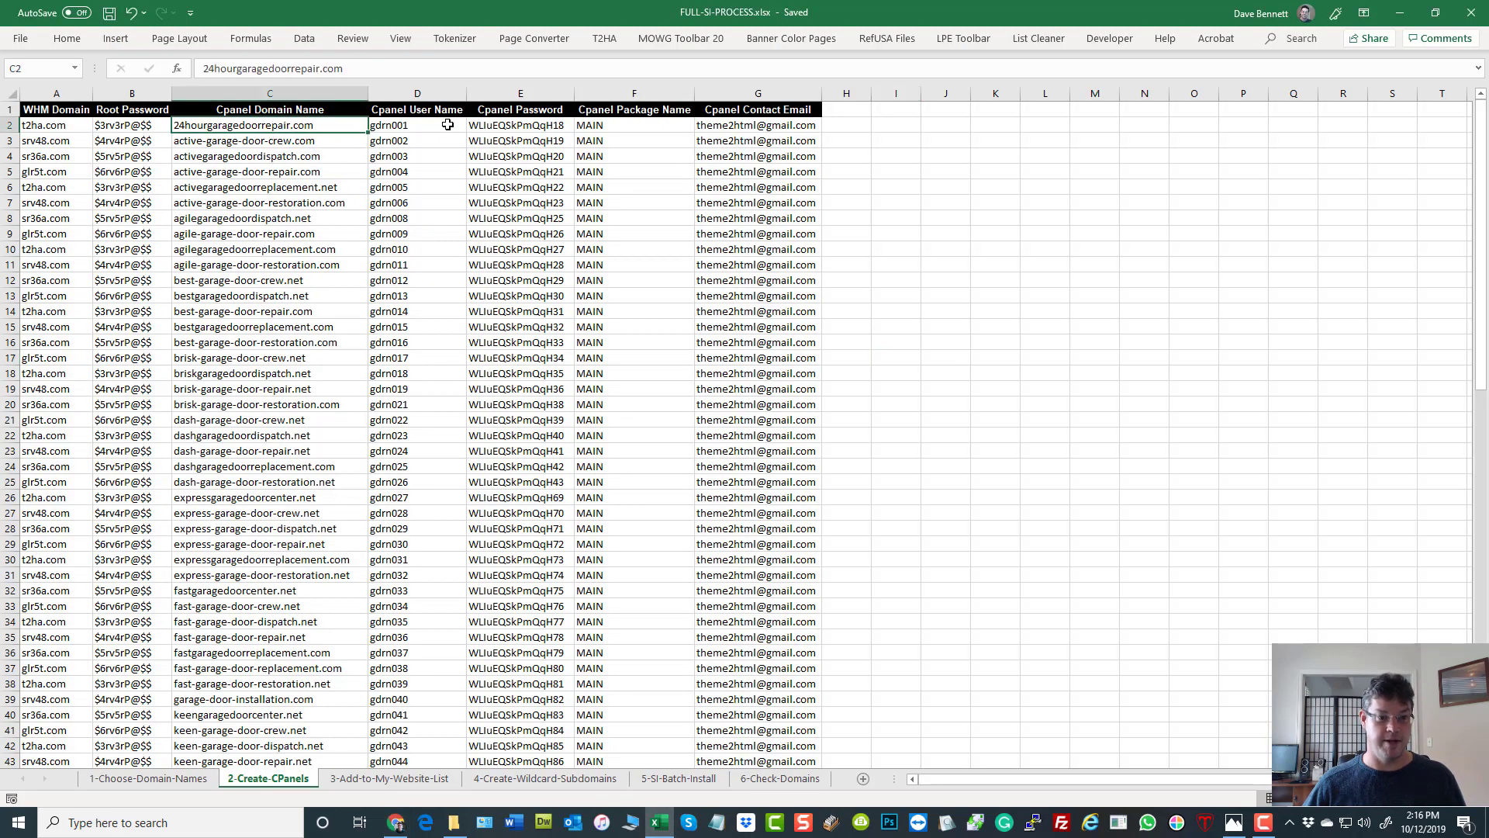
{"action": "left_click", "coordinate": [426, 129]}
{"action": "left_click", "coordinate": [518, 130]}
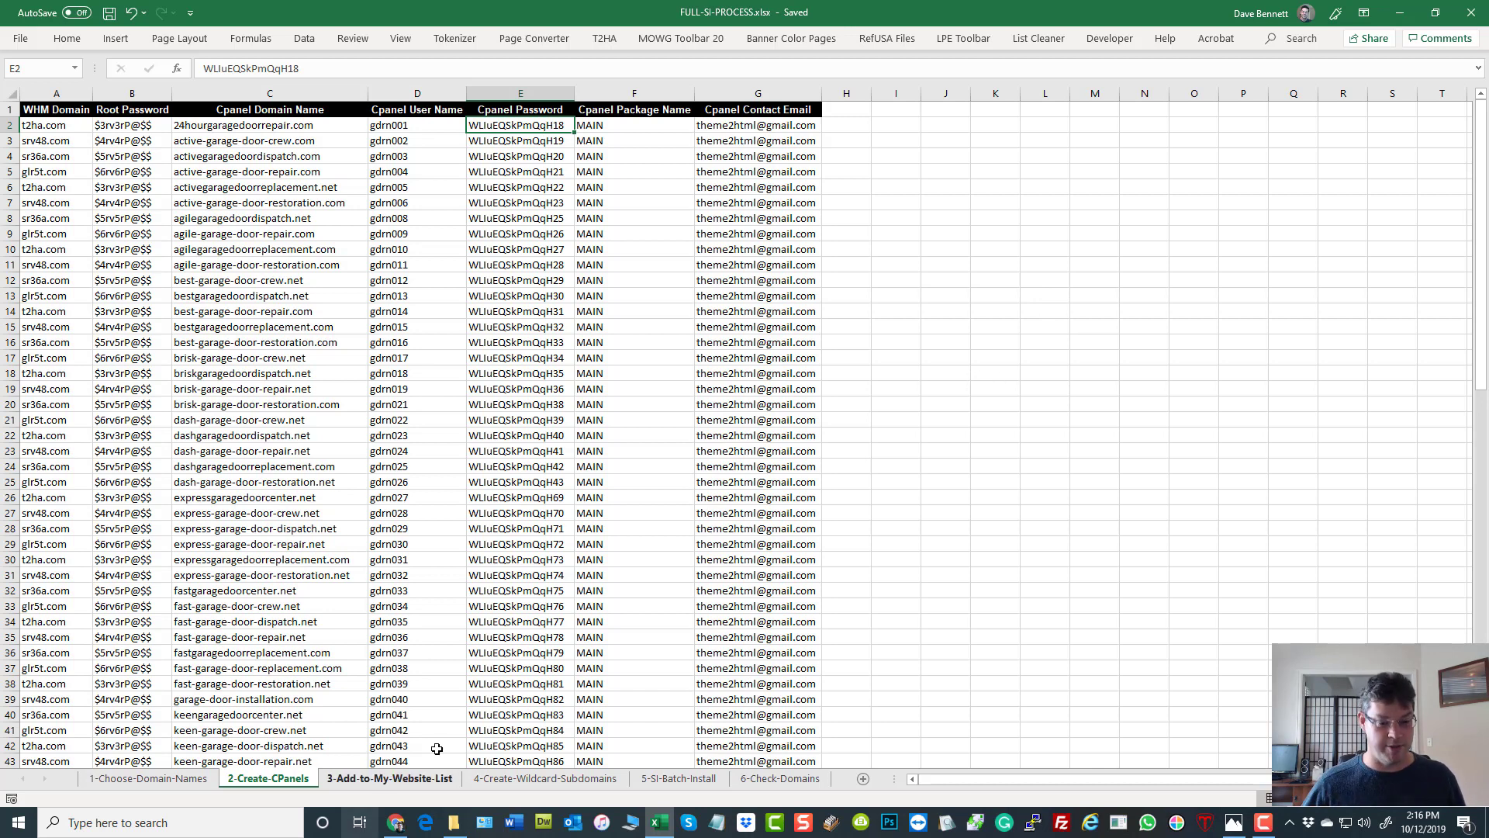
{"action": "left_click", "coordinate": [401, 778]}
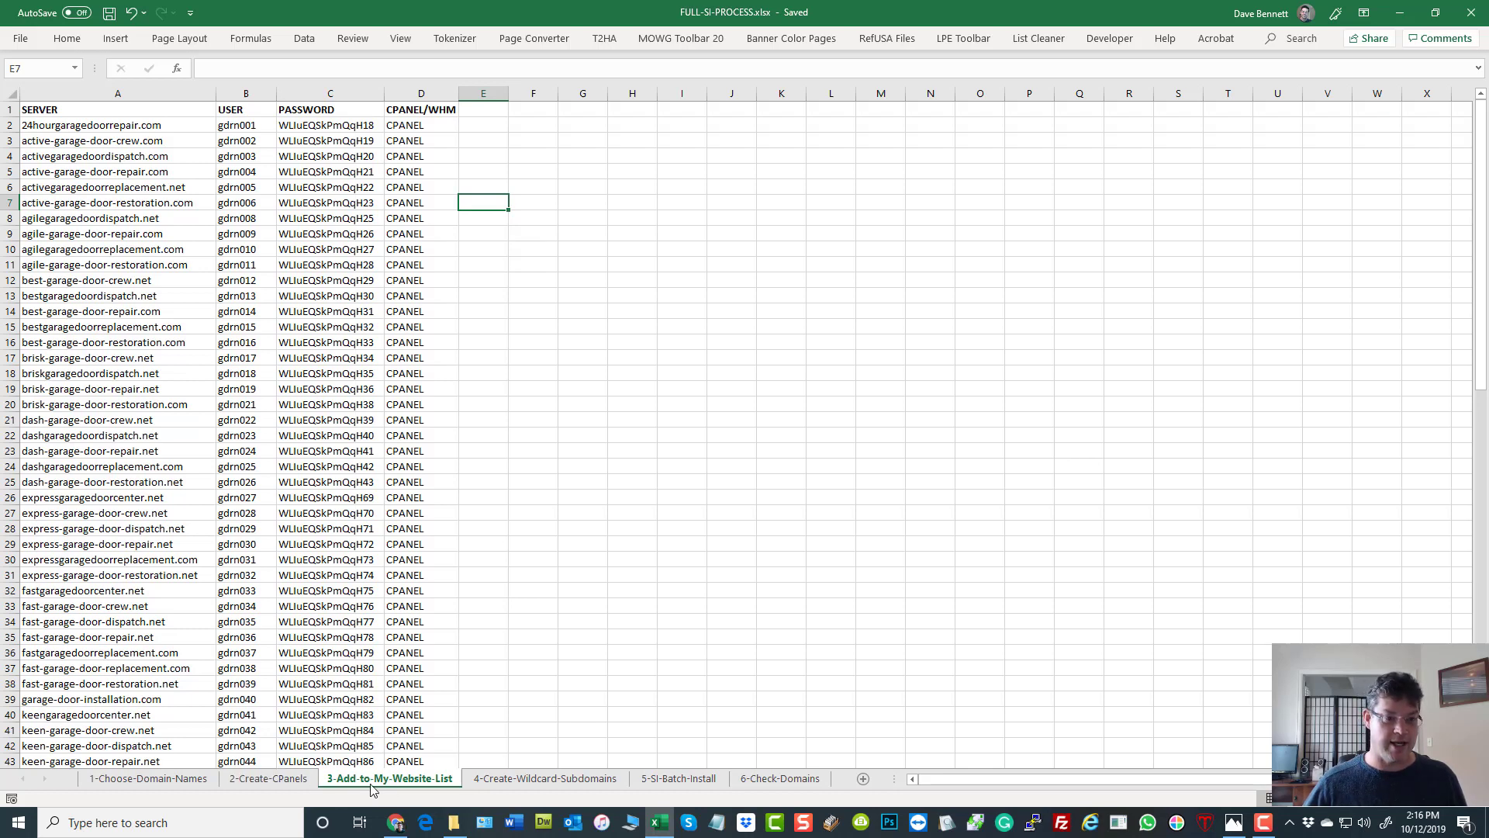
- Review the SERVER, USER and PASSWORD headers and the first row's values in A2–C2
{"action": "left_click", "coordinate": [592, 337]}
{"action": "left_click_drag", "start_coordinate": [82, 113], "coordinate": [303, 110]}
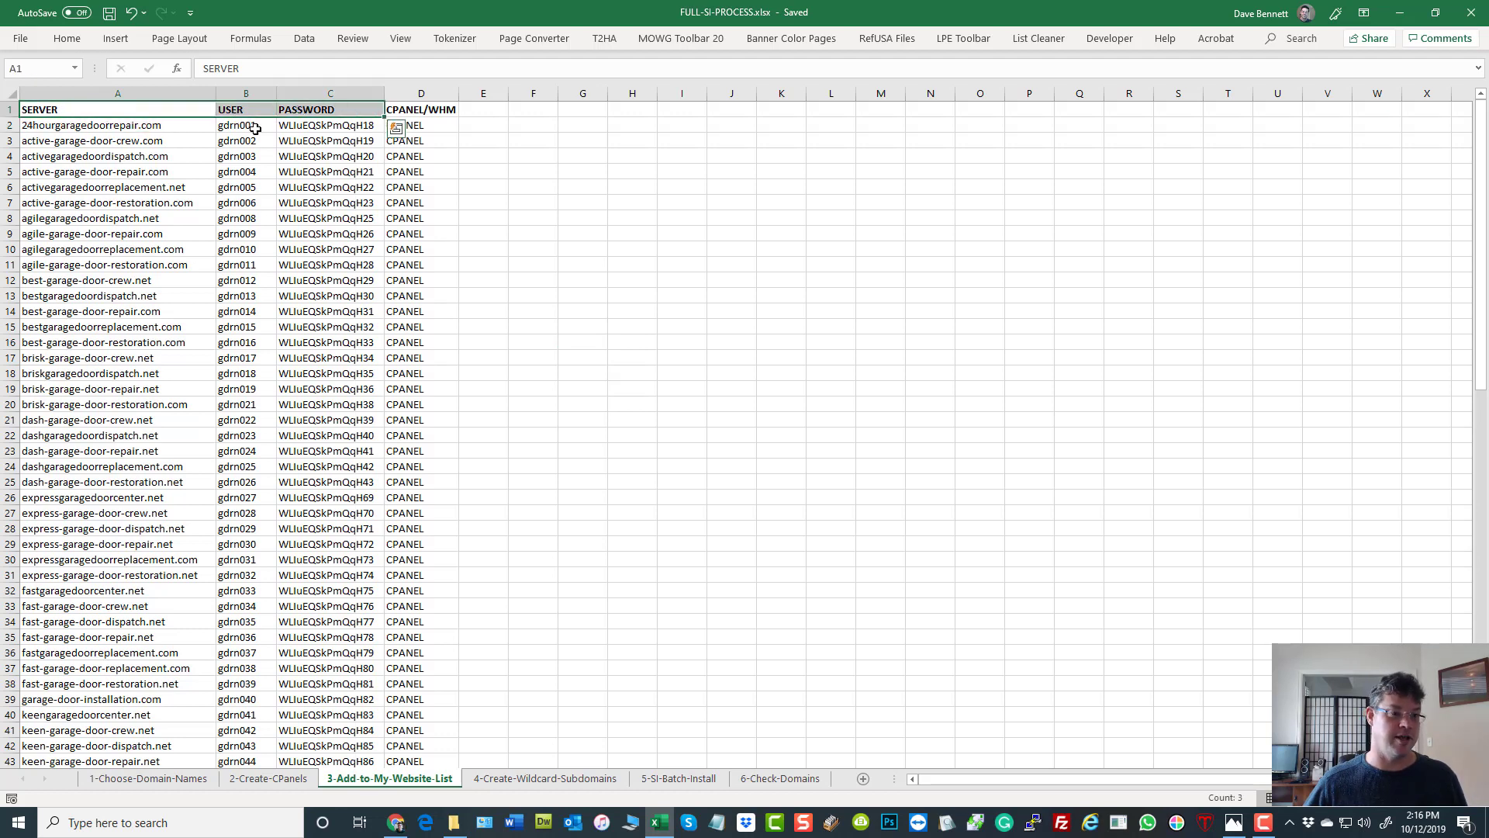
{"action": "left_click", "coordinate": [124, 128]}
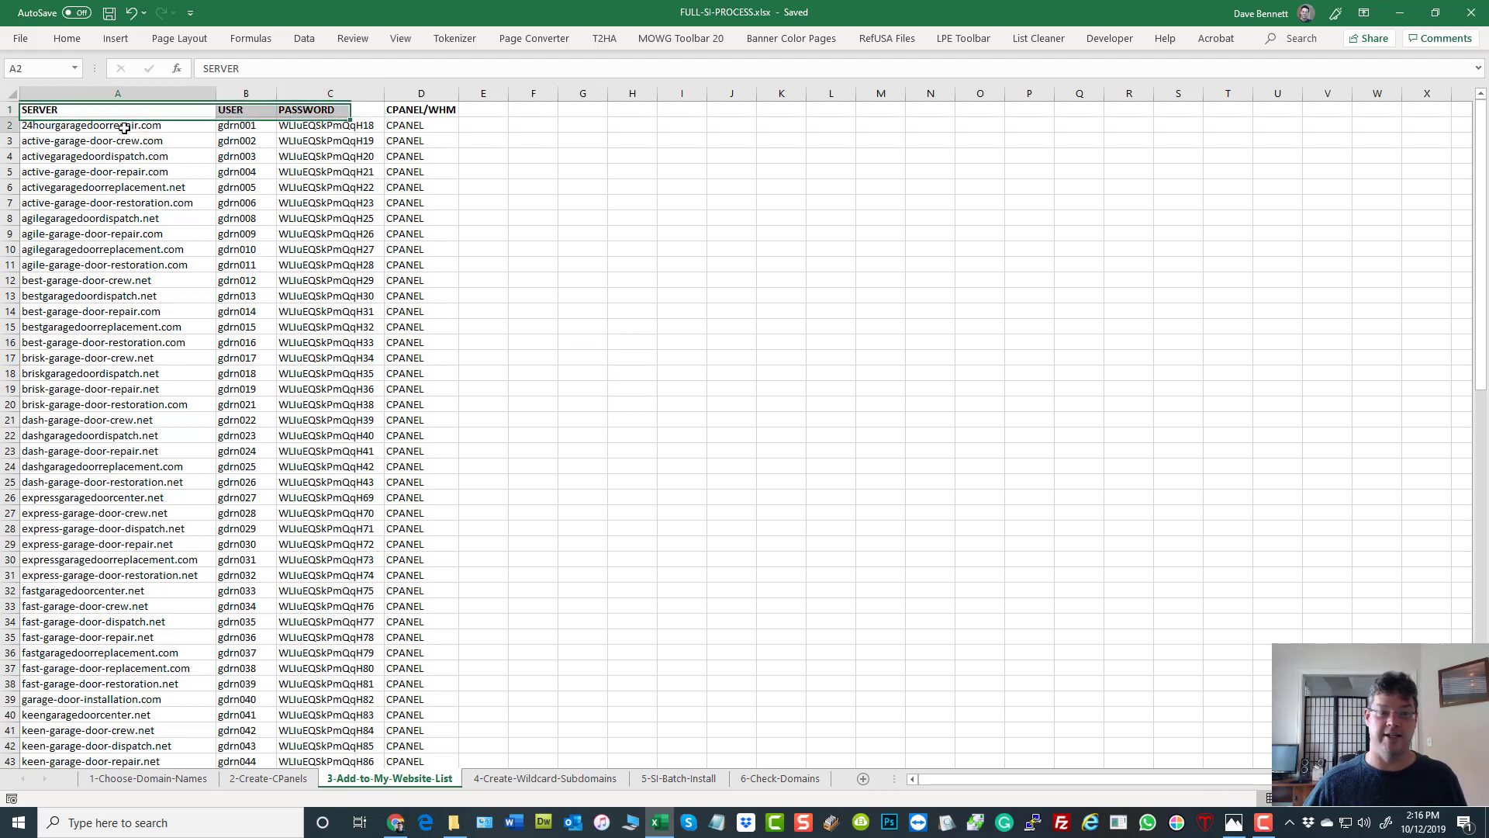
{"action": "left_click", "coordinate": [263, 126]}
{"action": "left_click", "coordinate": [309, 128]}
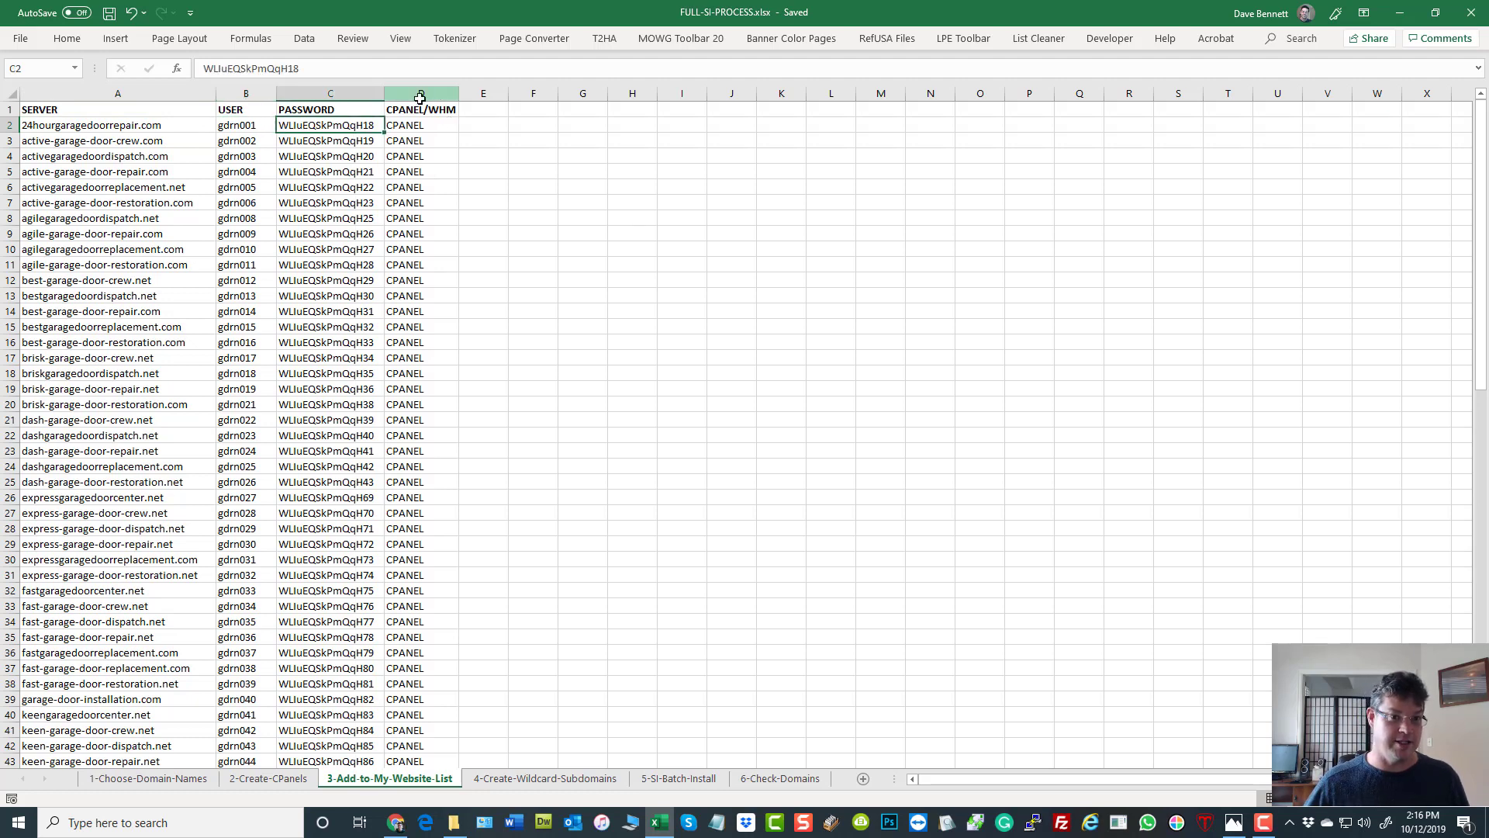
{"action": "left_click", "coordinate": [443, 94]}
{"action": "left_click", "coordinate": [692, 296]}
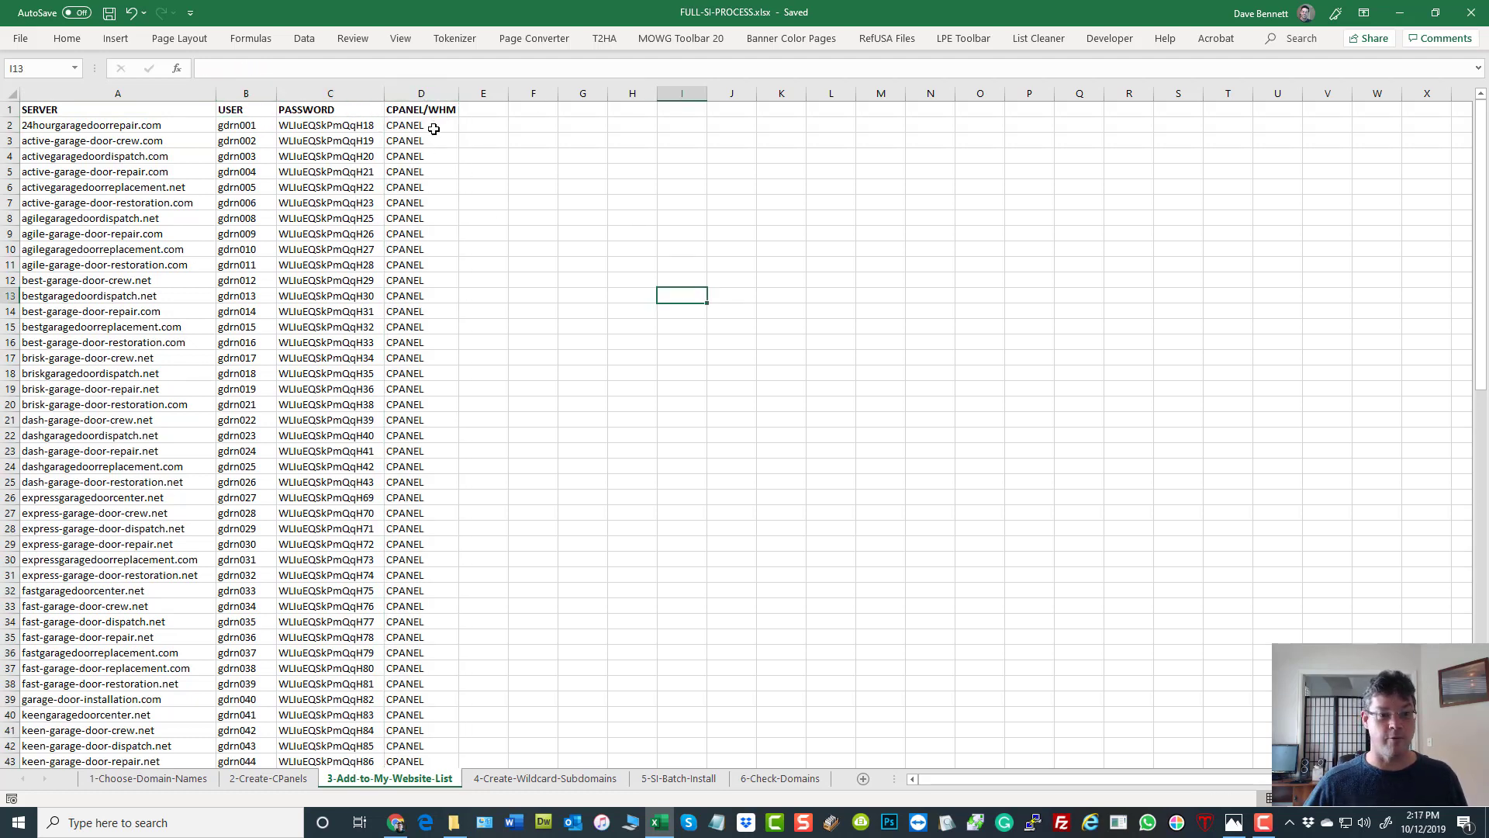
- Fill CPANEL from D2 down column D to row 33
{"action": "left_click_drag", "start_coordinate": [434, 126], "coordinate": [449, 386]}
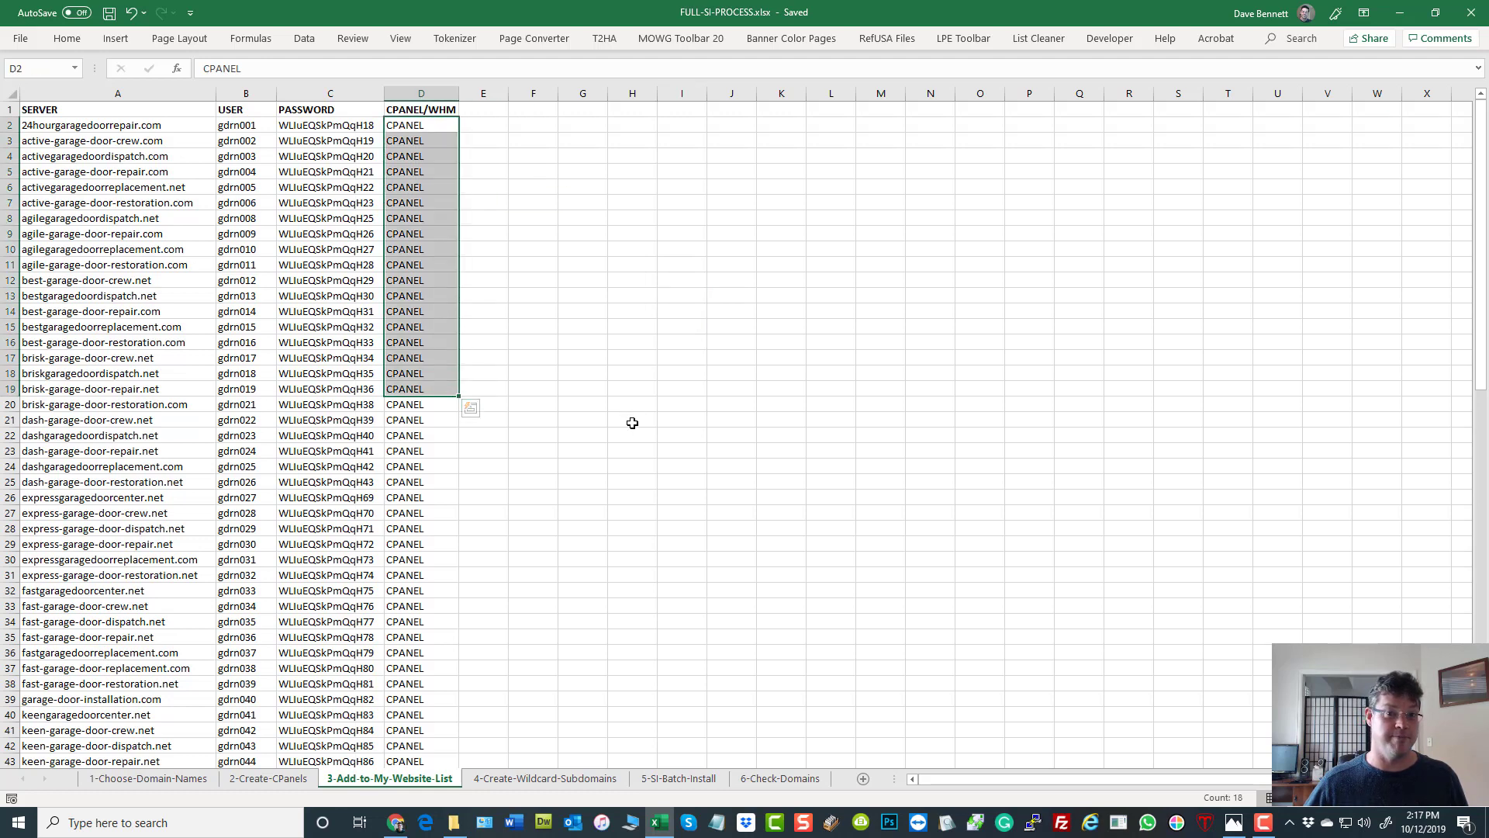
{"action": "left_click", "coordinate": [434, 125]}
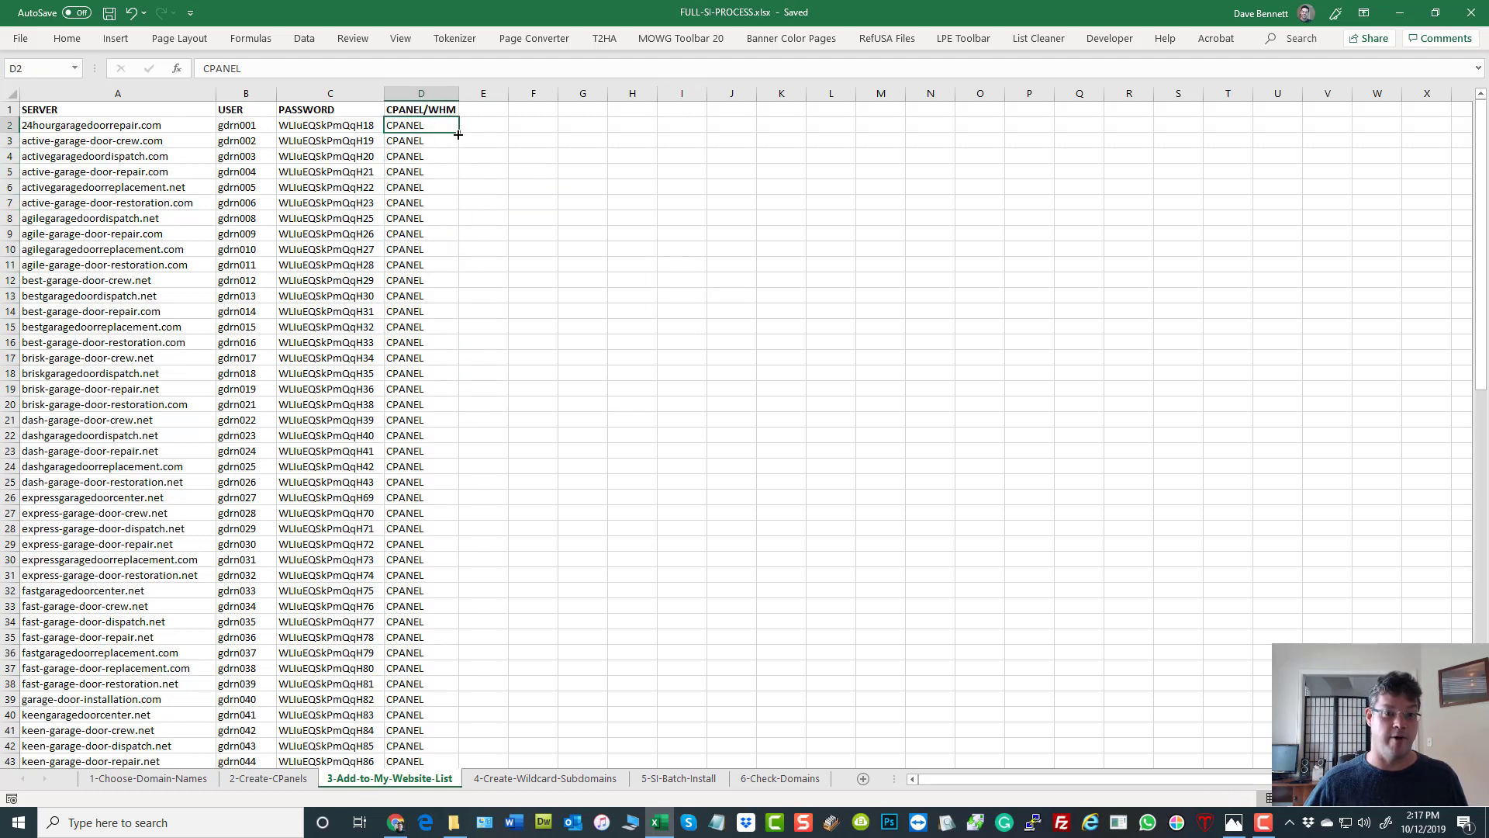
{"action": "left_click_drag", "start_coordinate": [459, 134], "coordinate": [458, 613]}
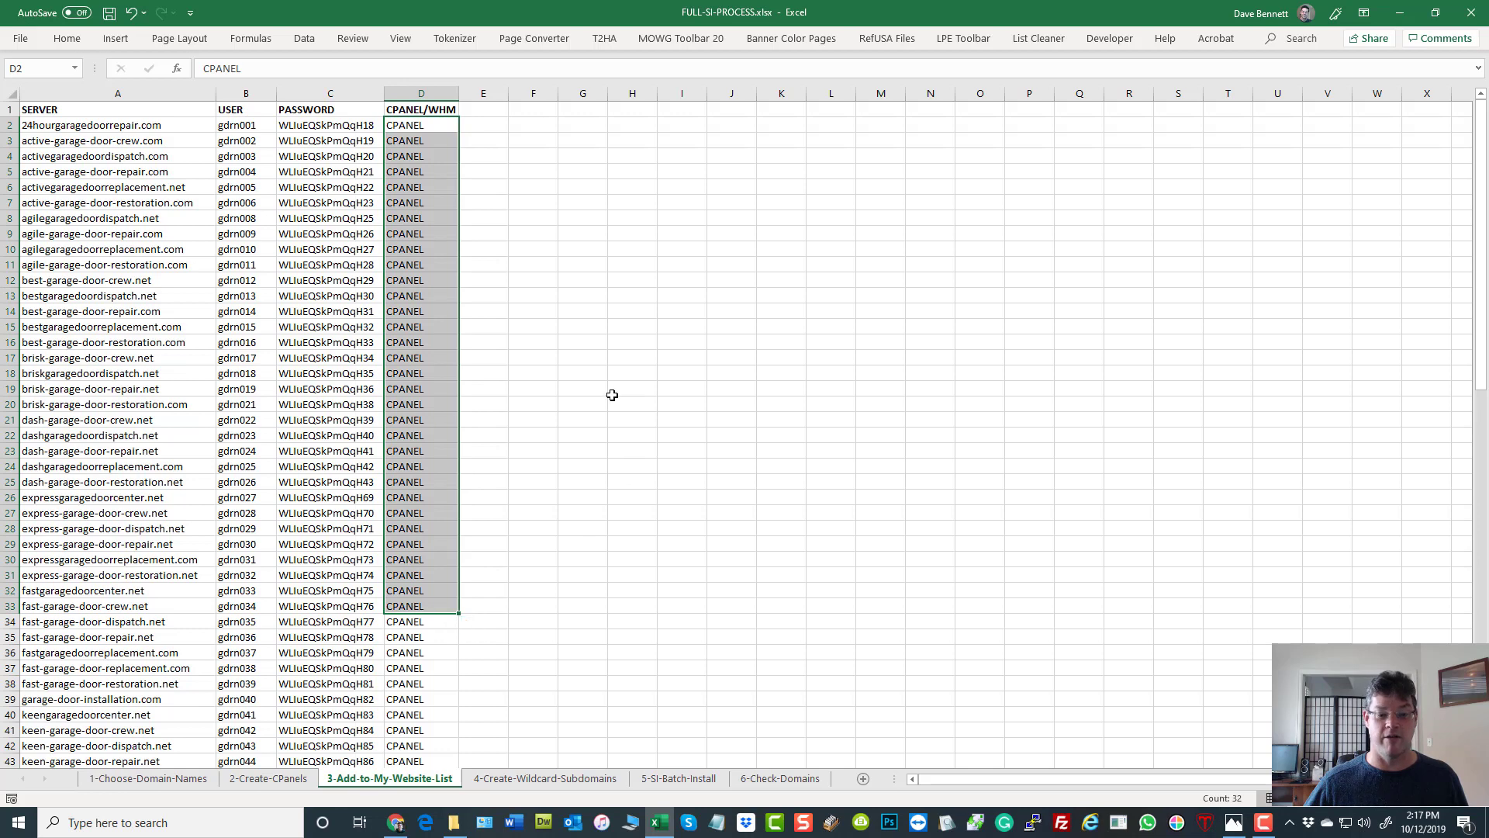
{"action": "scroll", "coordinate": [612, 395], "scroll_direction": "down", "scroll_amount": 5}
{"action": "scroll", "coordinate": [610, 409], "scroll_direction": "up", "scroll_amount": 5}
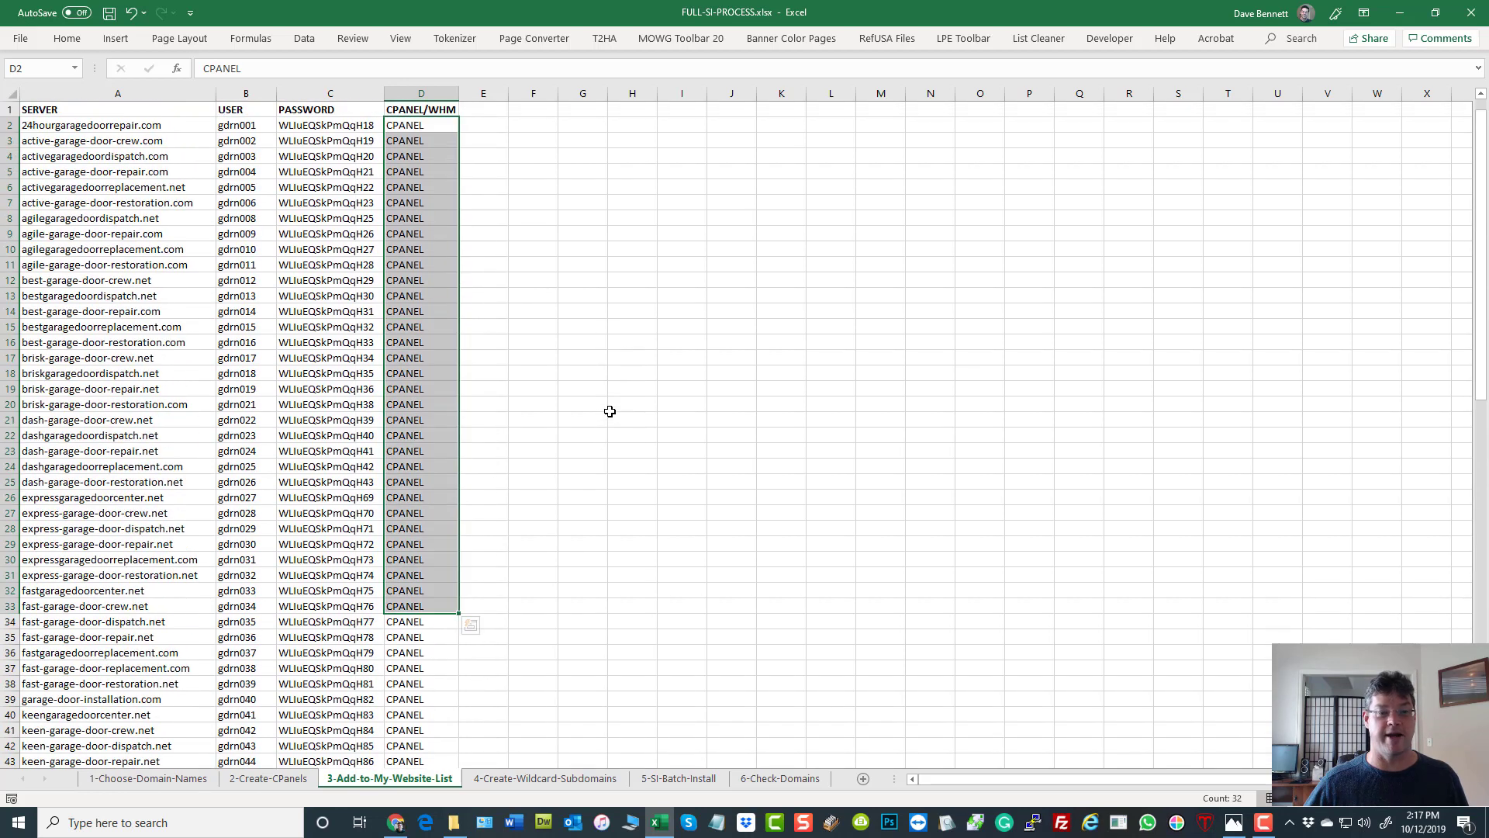
{"action": "left_click", "coordinate": [647, 343]}
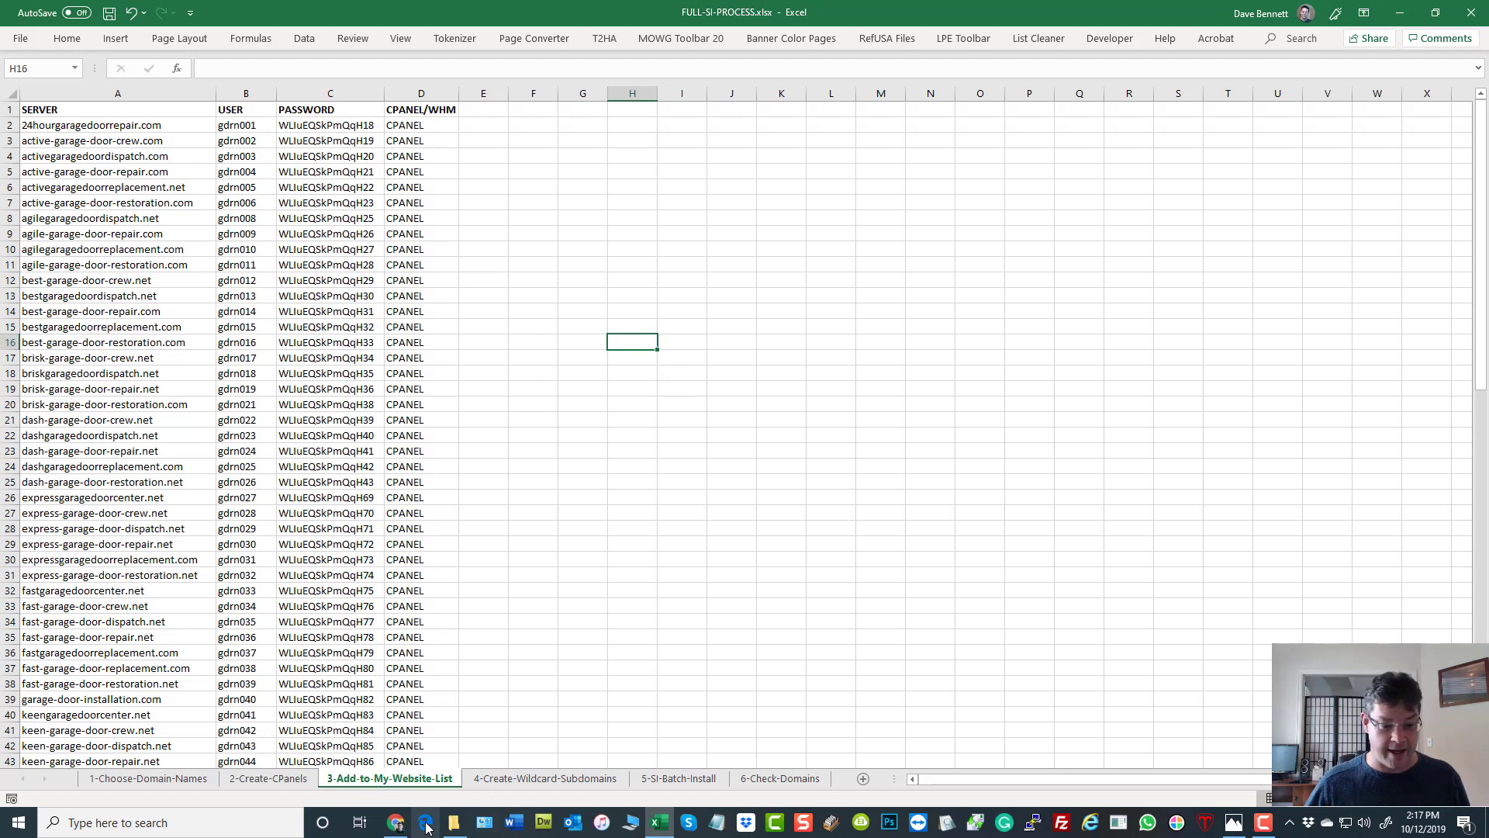
- Open the batch upload box on Soft Installer Tool's My Website List page
{"action": "left_click", "coordinate": [397, 823]}
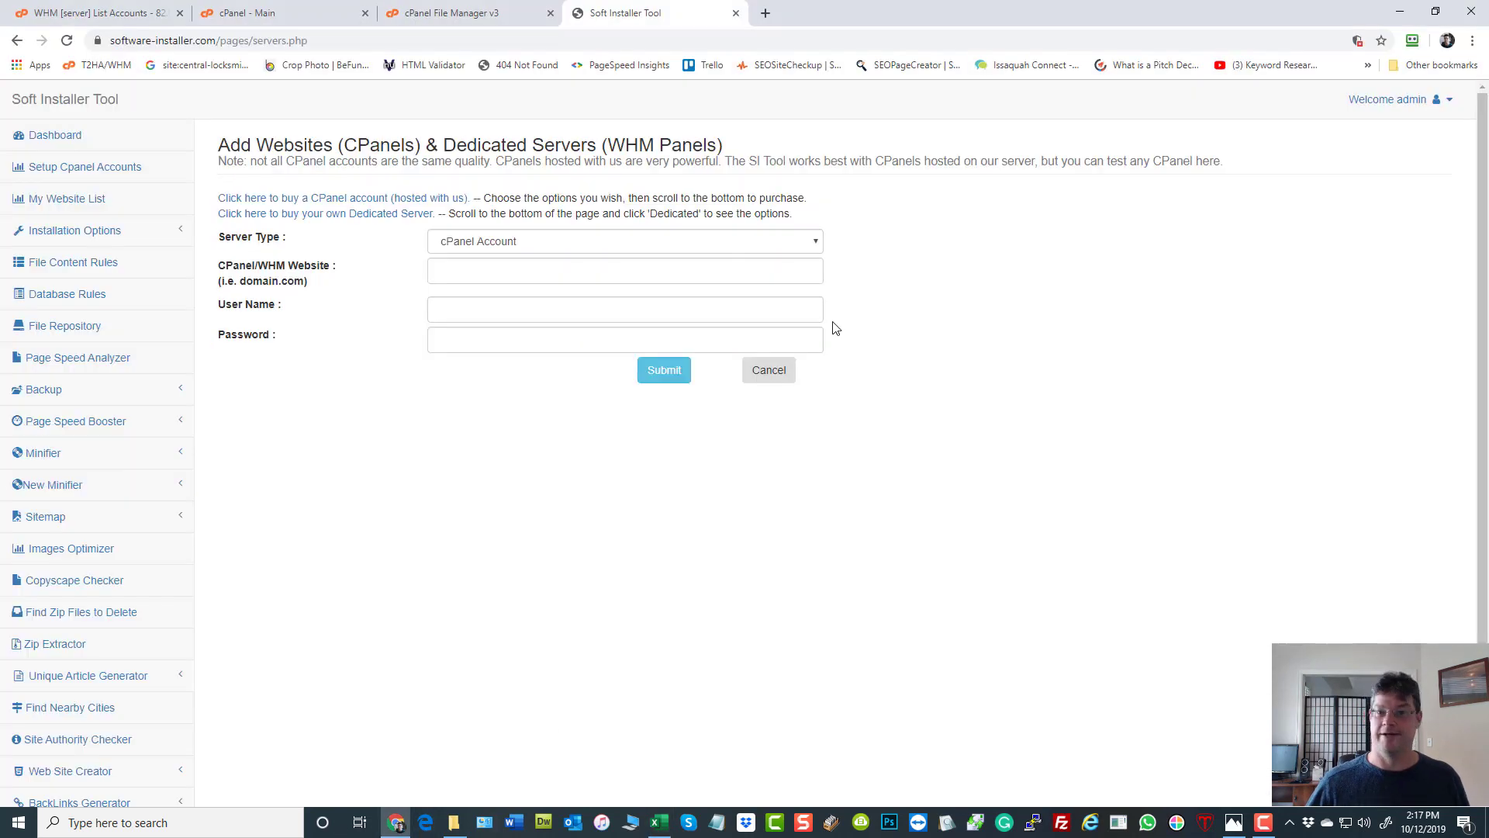
{"action": "left_click", "coordinate": [63, 198]}
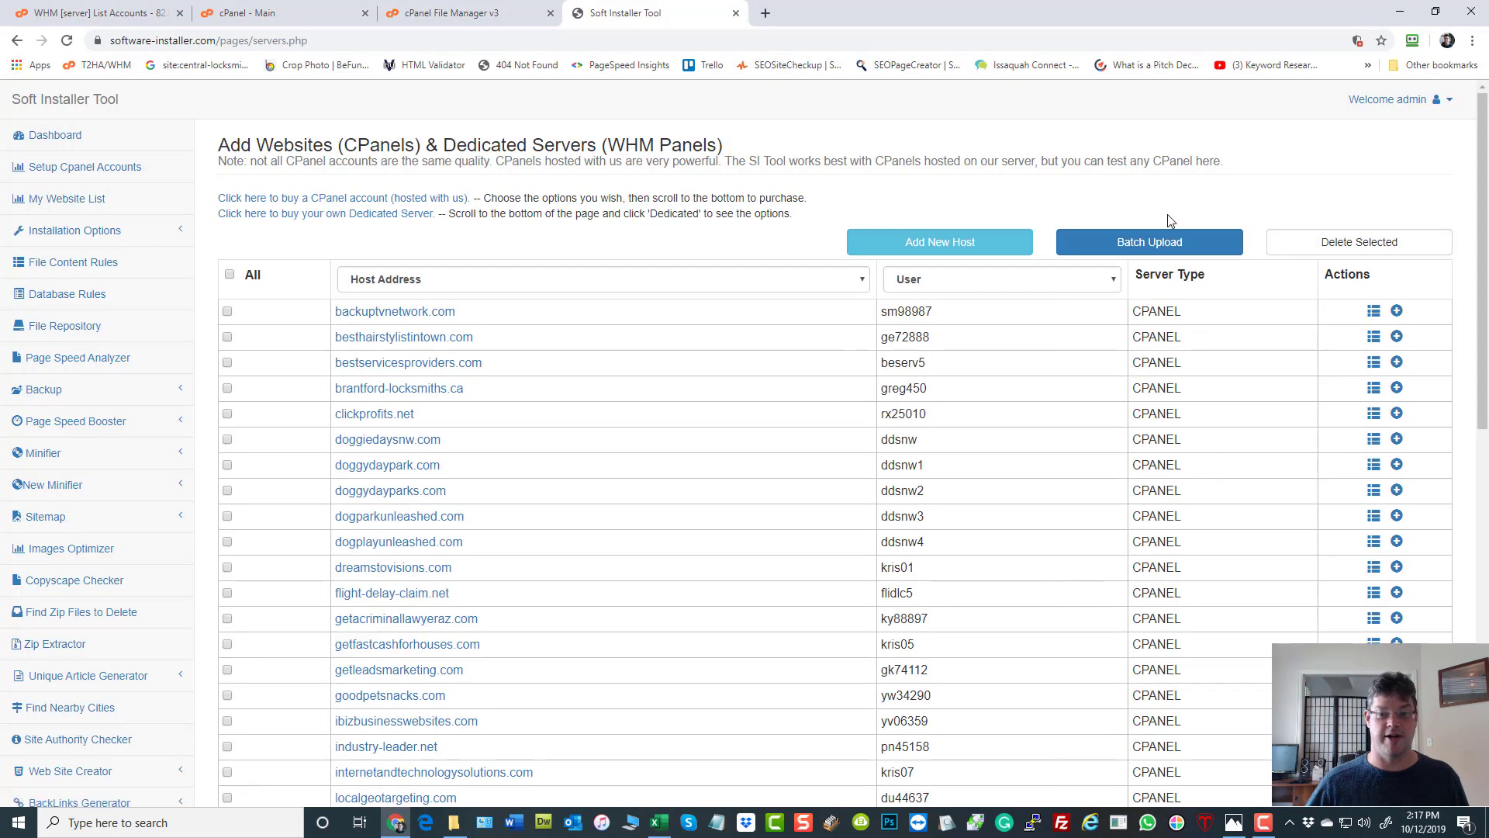
{"action": "left_click", "coordinate": [1160, 236]}
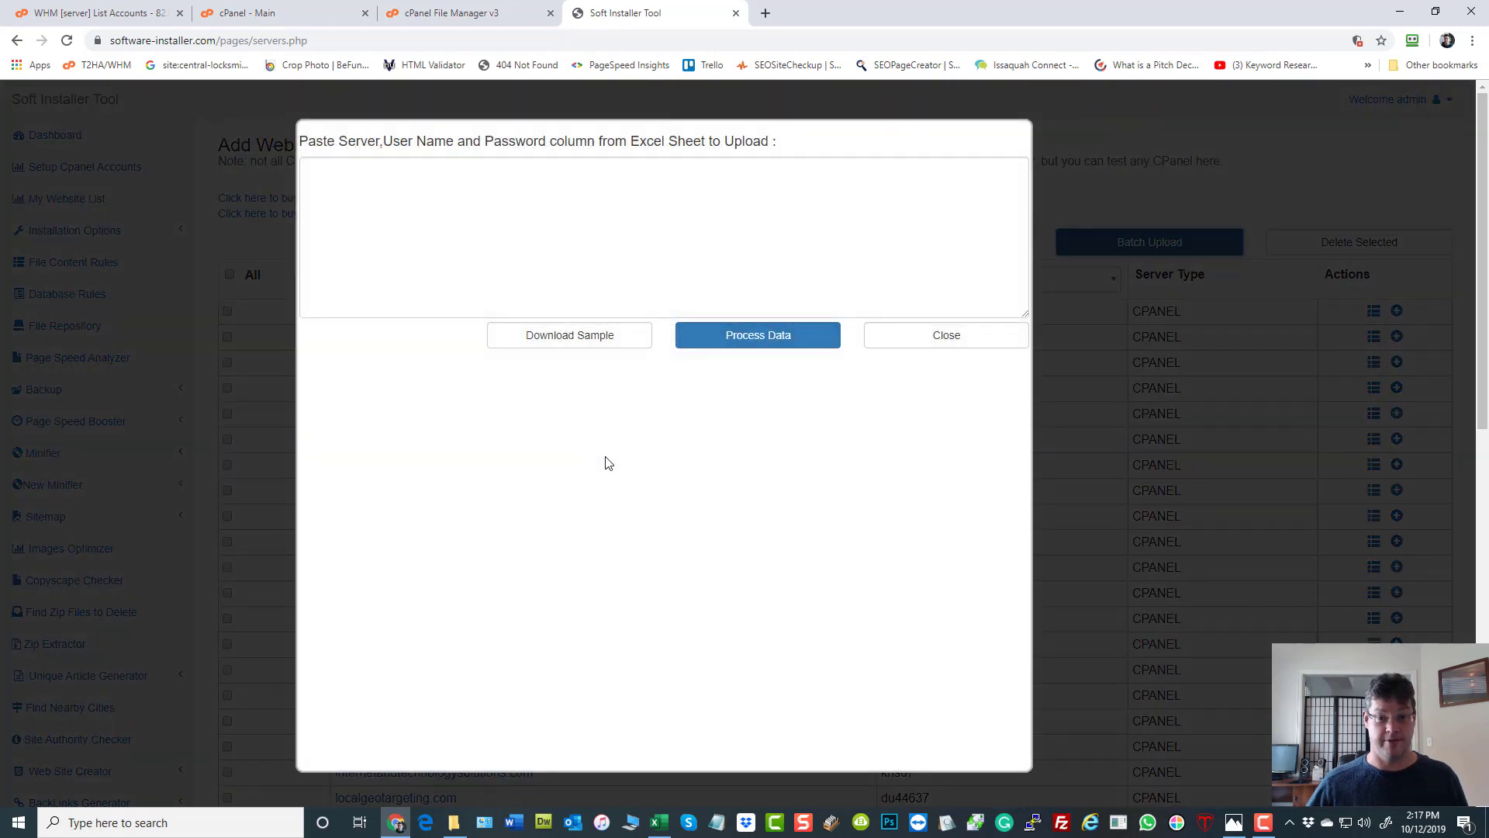
- Copy the server, user, password and CPANEL table A1:D97 from the site list sheet
{"action": "left_click", "coordinate": [659, 822]}
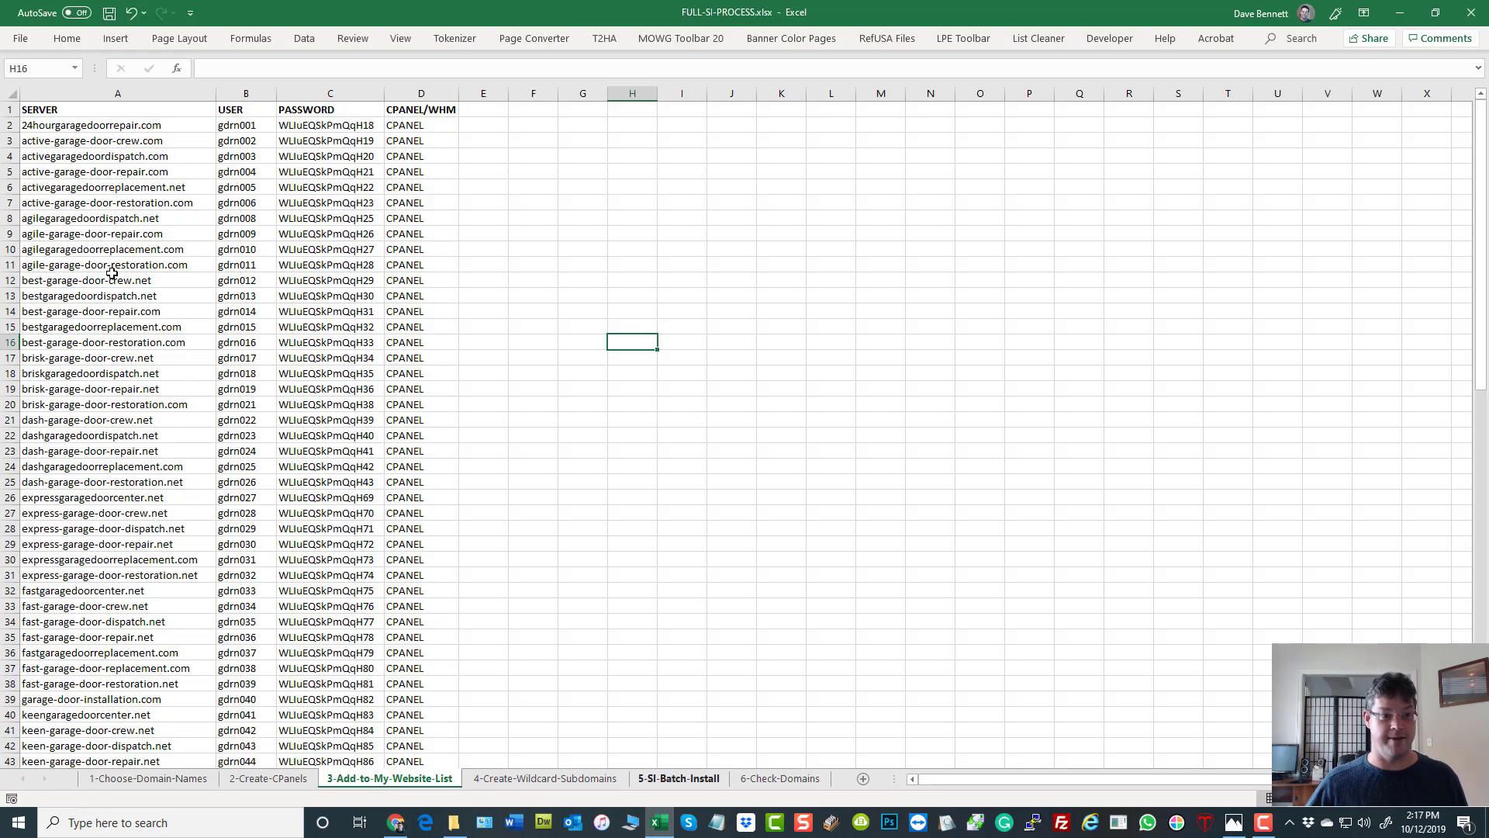
{"action": "left_click", "coordinate": [57, 112]}
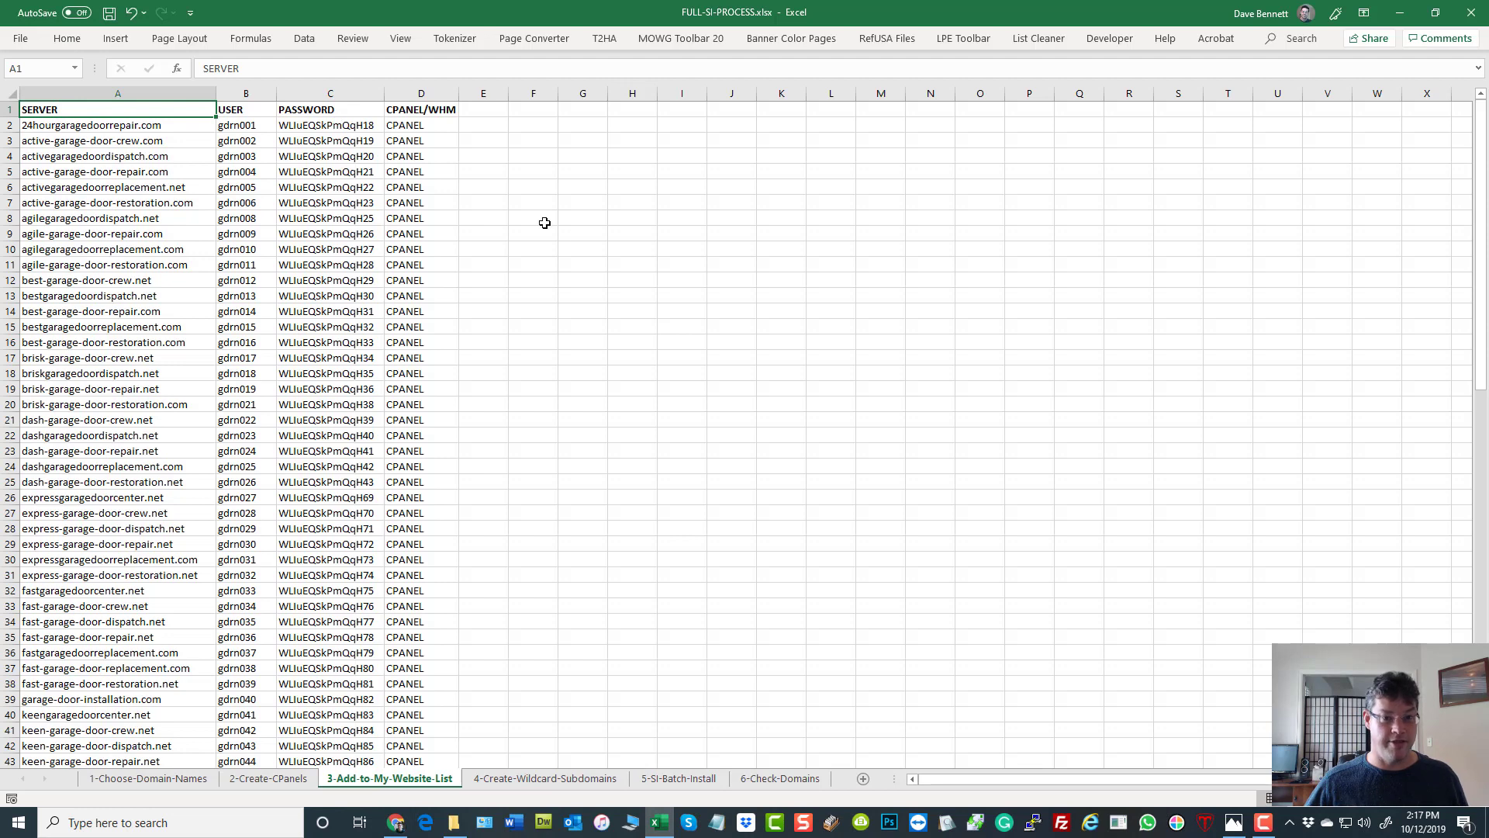
{"action": "scroll", "coordinate": [564, 236], "scroll_direction": "down", "scroll_amount": 20}
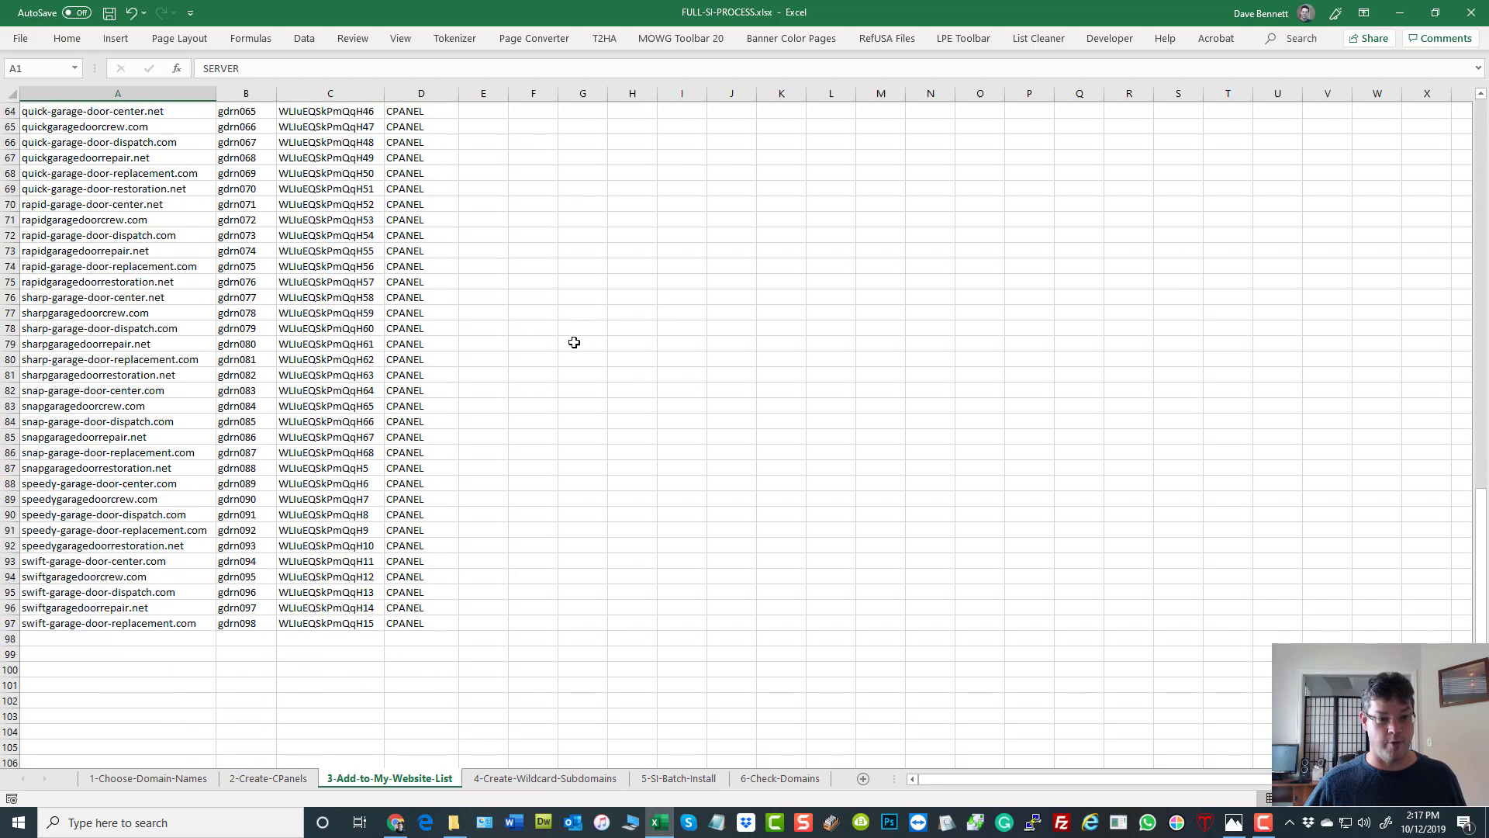
{"action": "left_click", "coordinate": [422, 620], "text": "shift"}
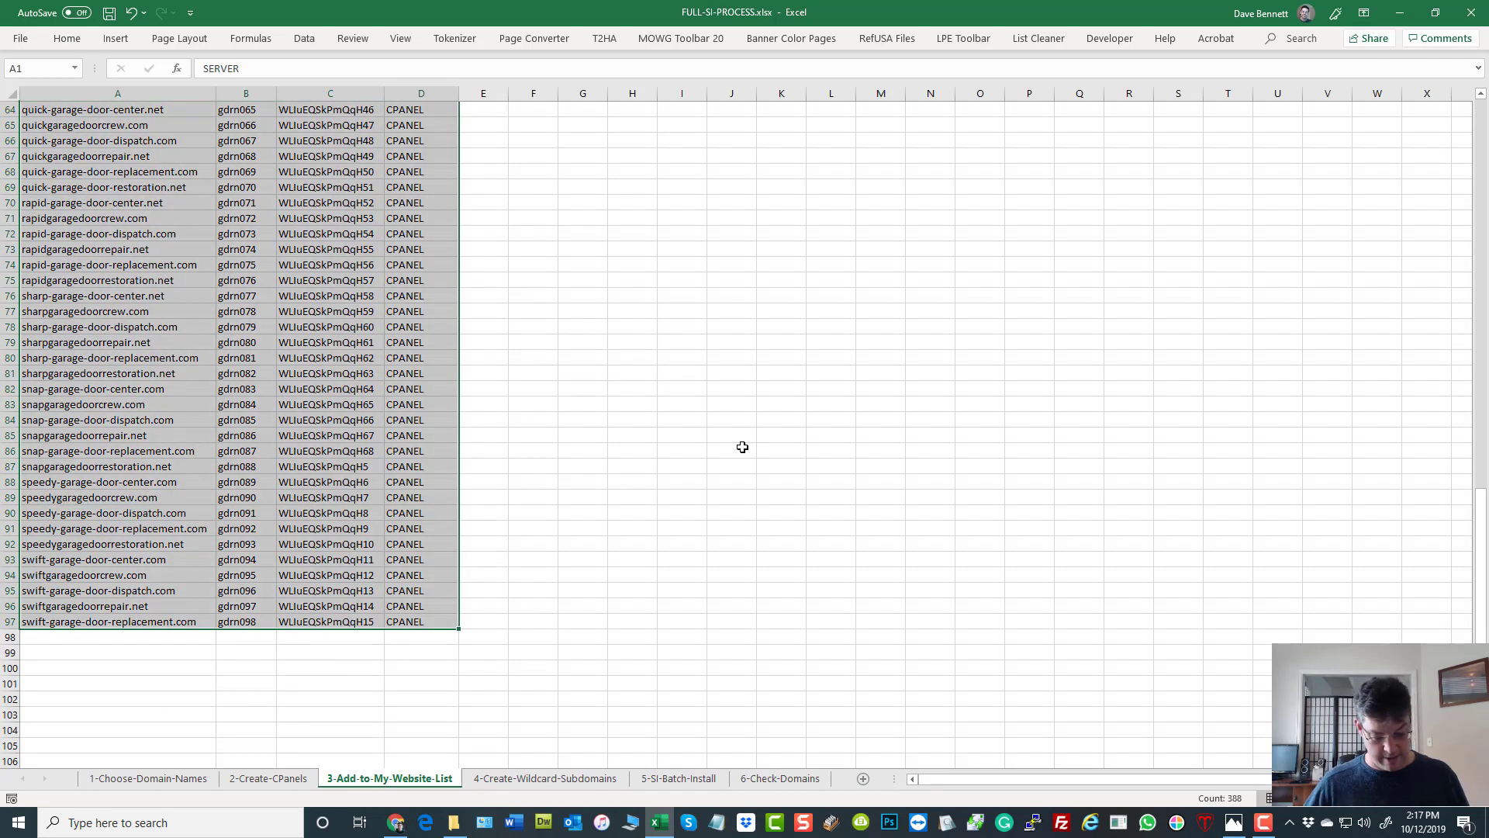
{"action": "key", "text": "ctrl+c"}
{"action": "scroll", "coordinate": [760, 430], "scroll_direction": "up", "scroll_amount": 17}
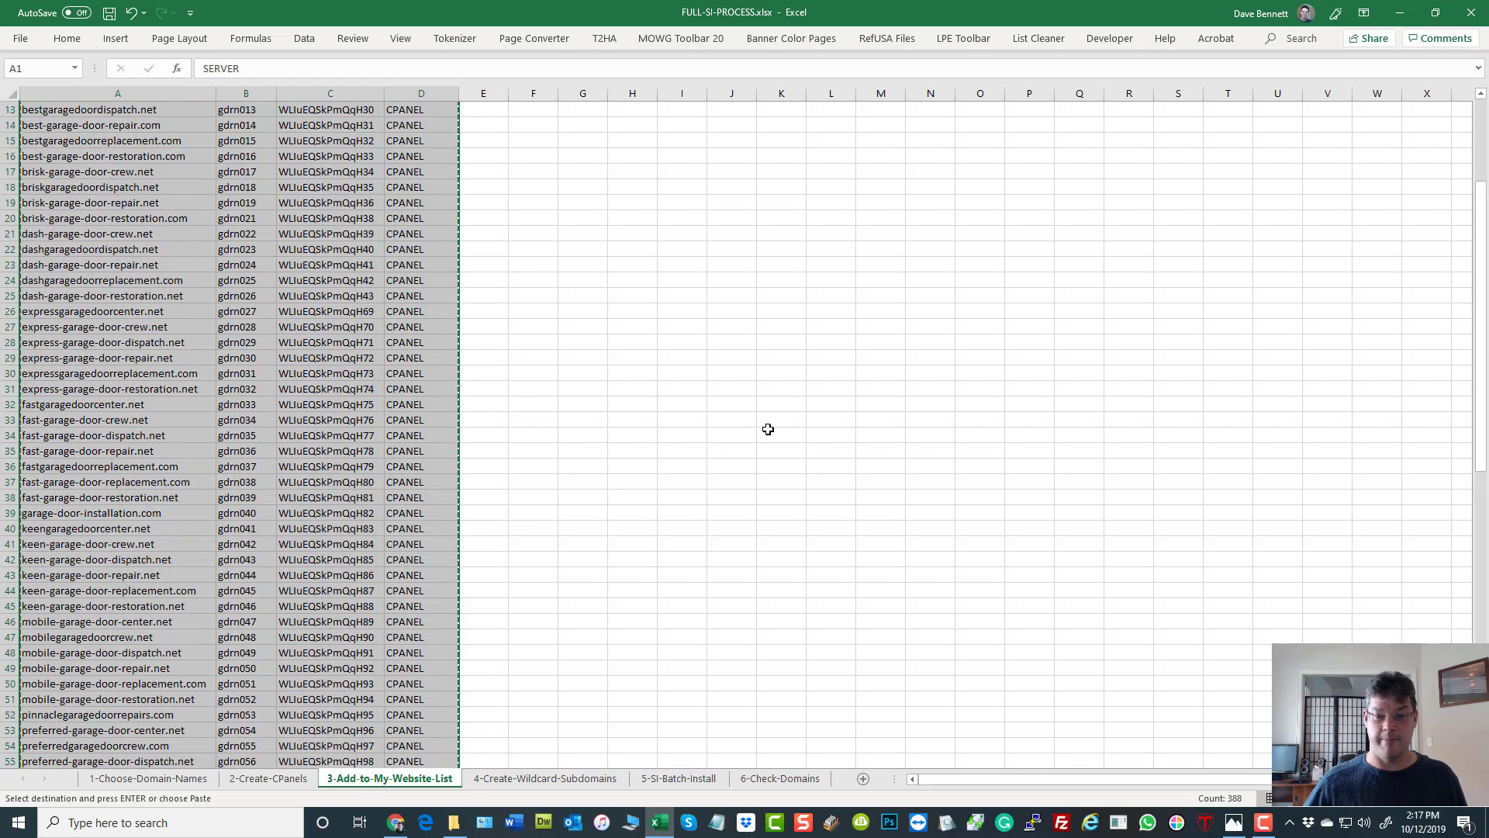
{"action": "scroll", "coordinate": [768, 429], "scroll_direction": "up", "scroll_amount": 4}
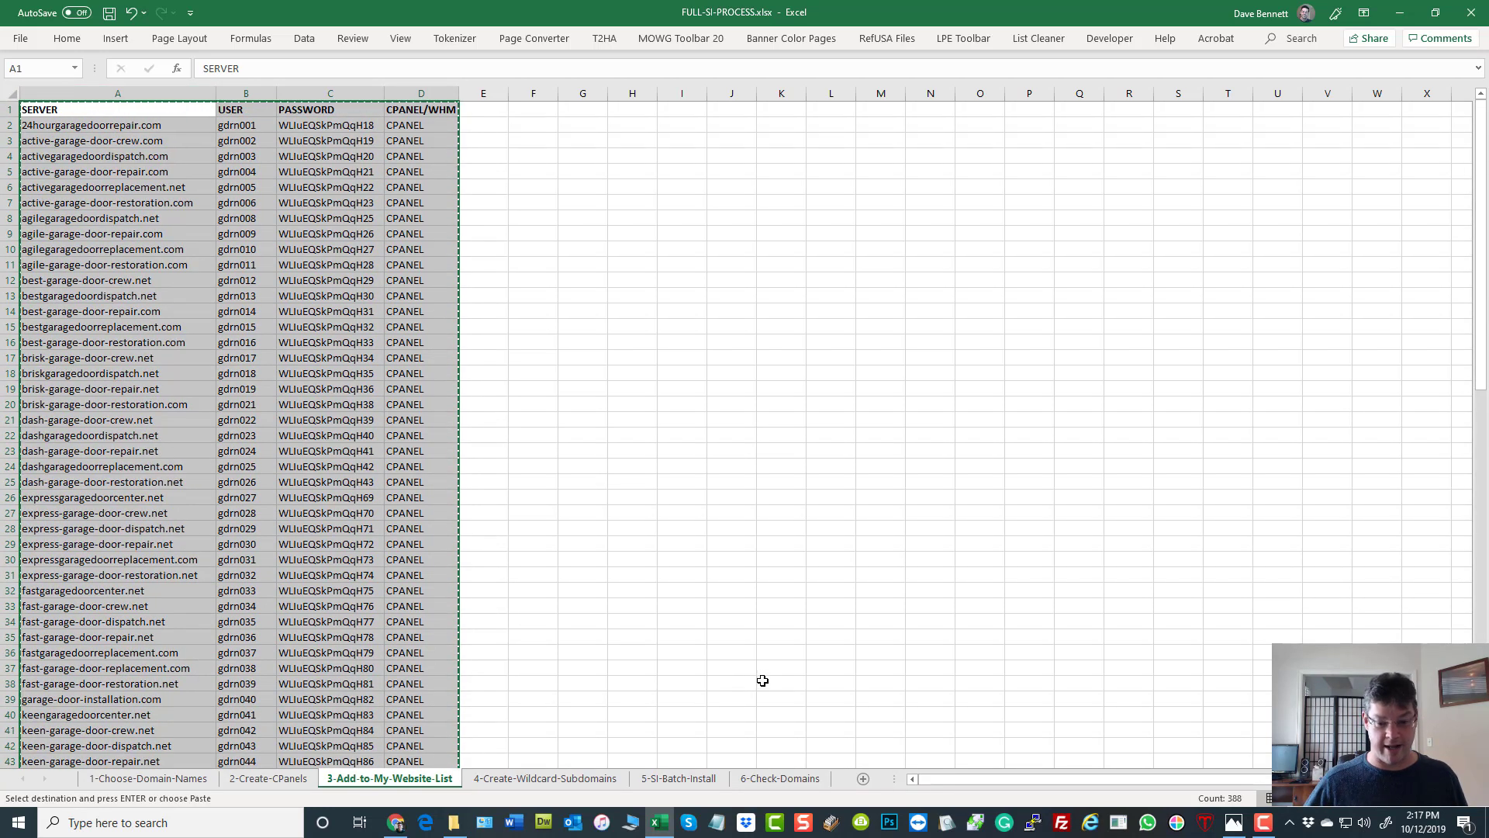
- Paste the copied rows into the batch box, process them, and add all servers with confirmation
{"action": "left_click", "coordinate": [659, 827]}
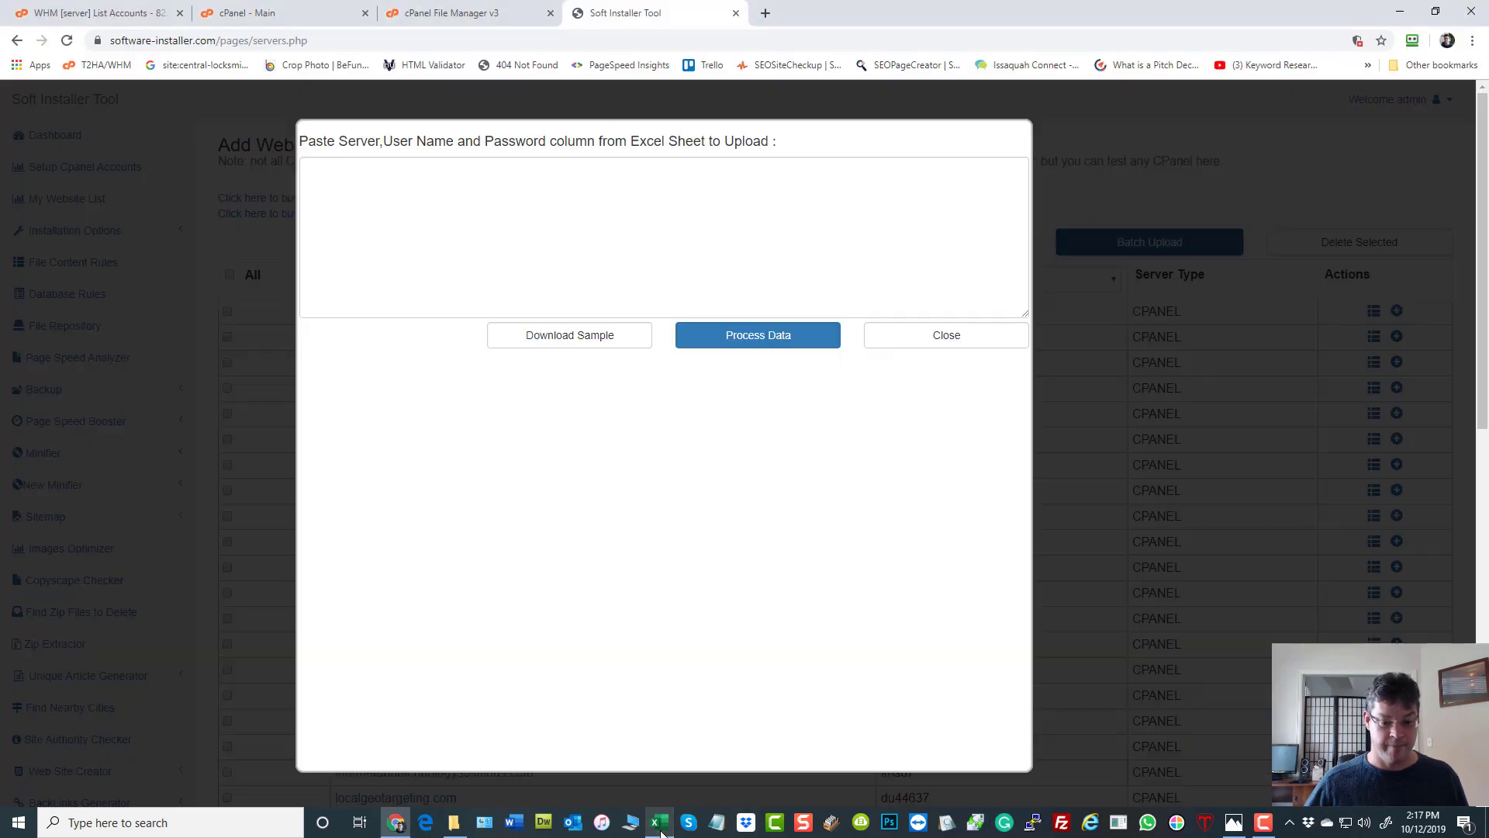
{"action": "right_click", "coordinate": [507, 193]}
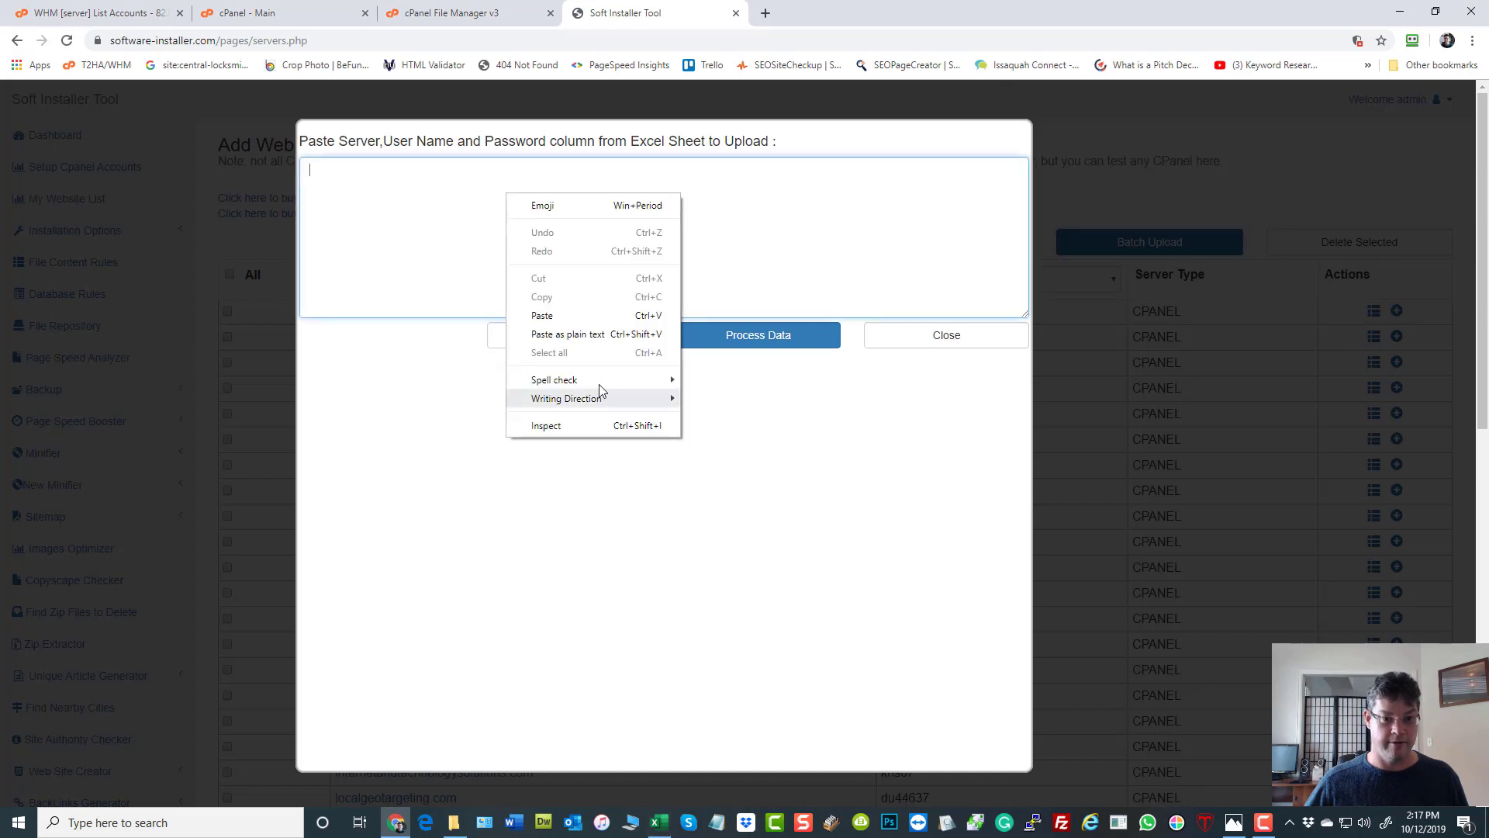
{"action": "left_click", "coordinate": [580, 315]}
{"action": "left_click", "coordinate": [779, 345]}
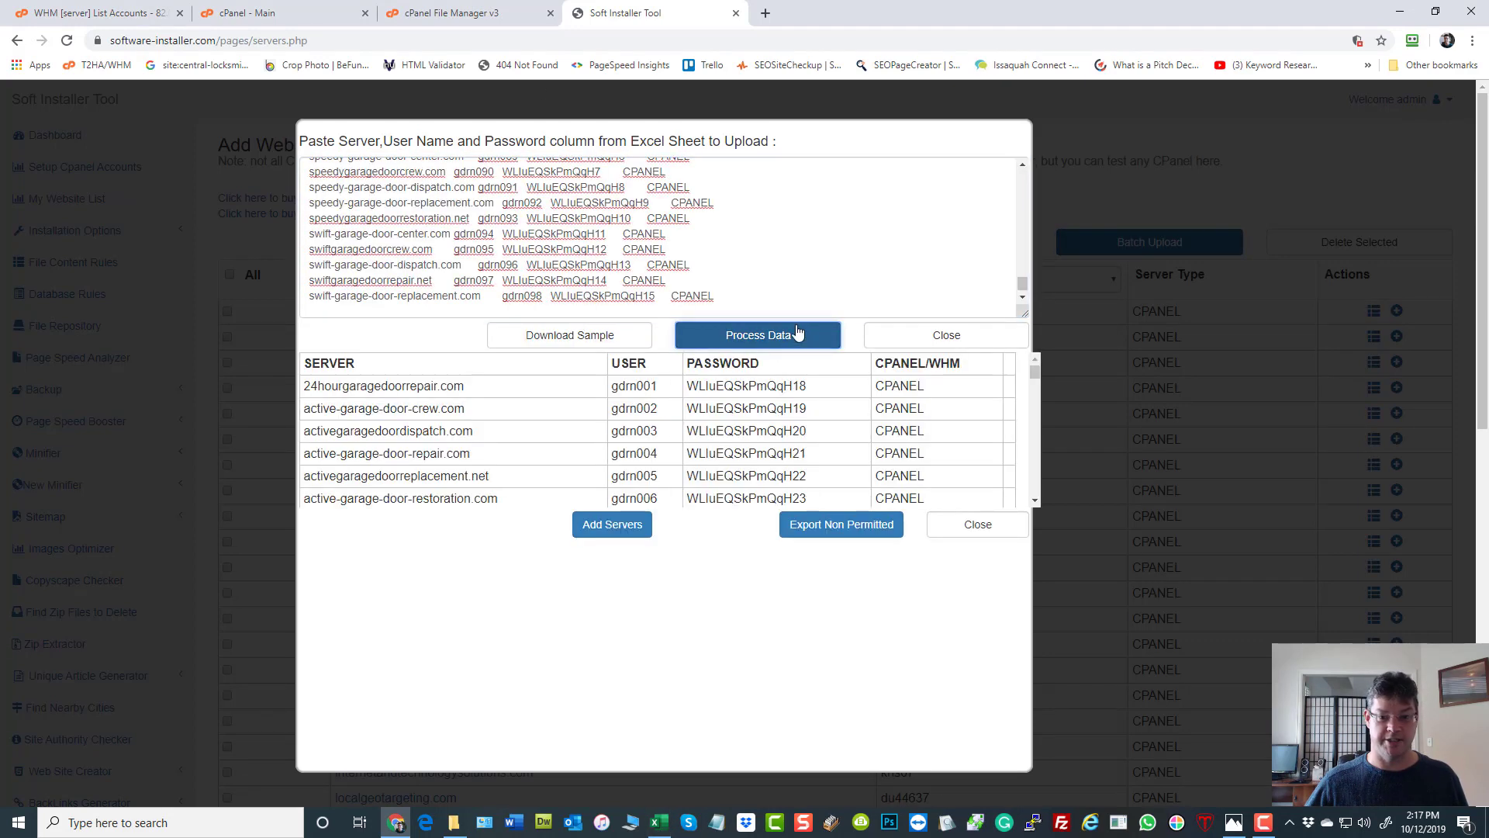
{"action": "left_click", "coordinate": [621, 540]}
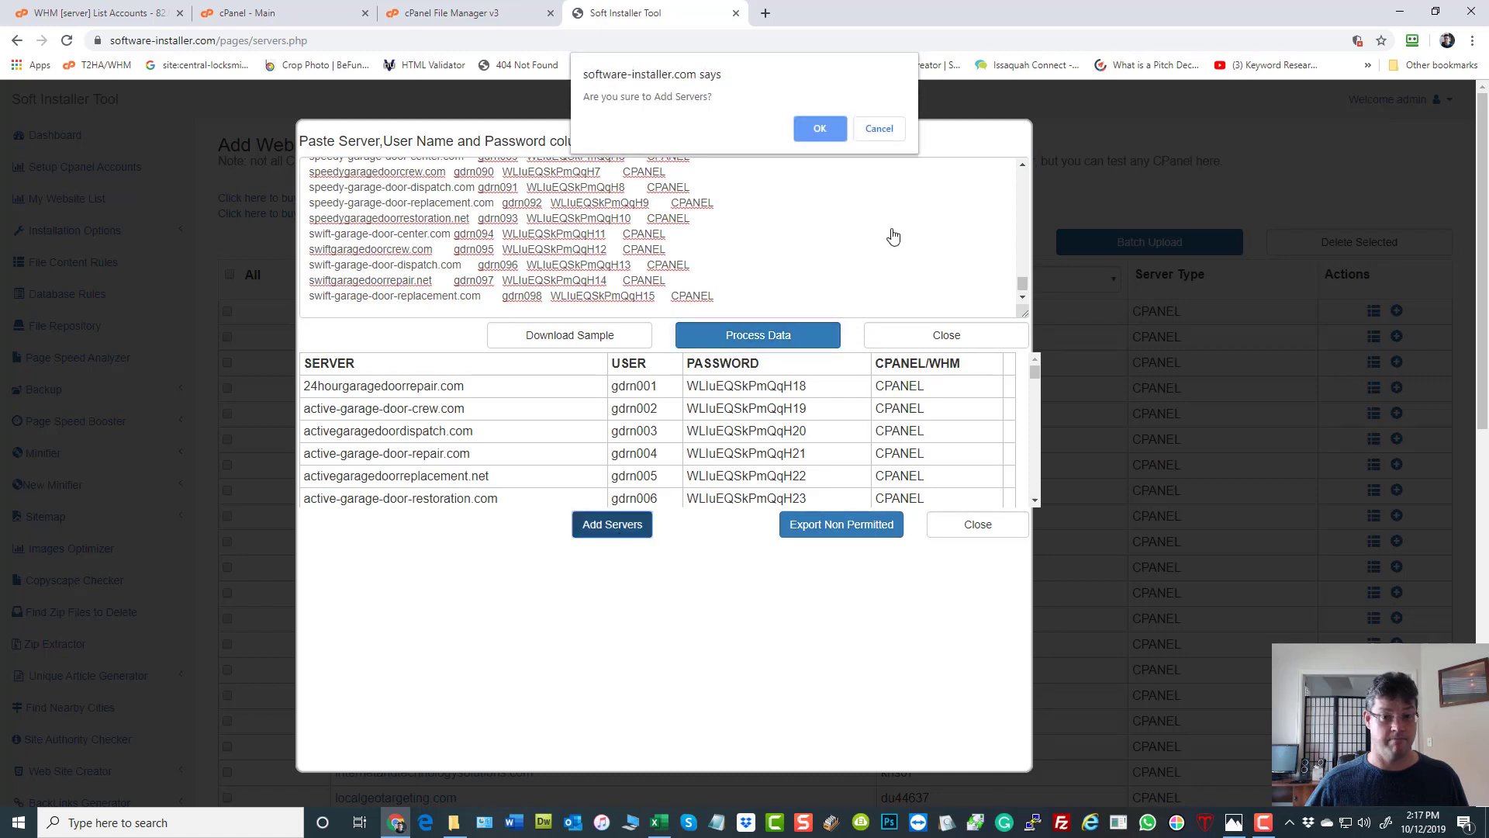
{"action": "left_click", "coordinate": [820, 133]}
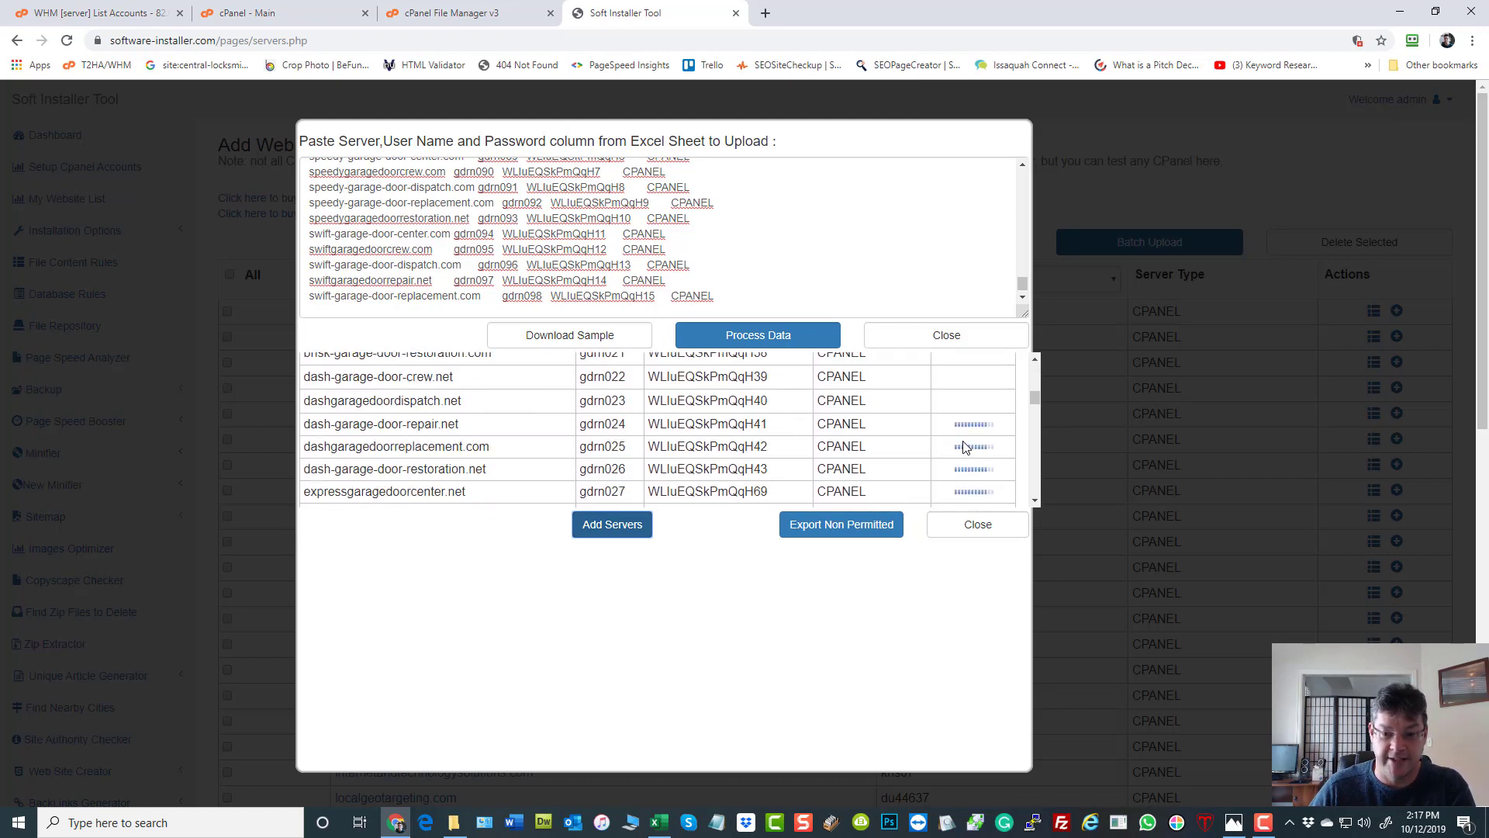
{"action": "left_click_drag", "start_coordinate": [1035, 403], "coordinate": [1031, 496]}
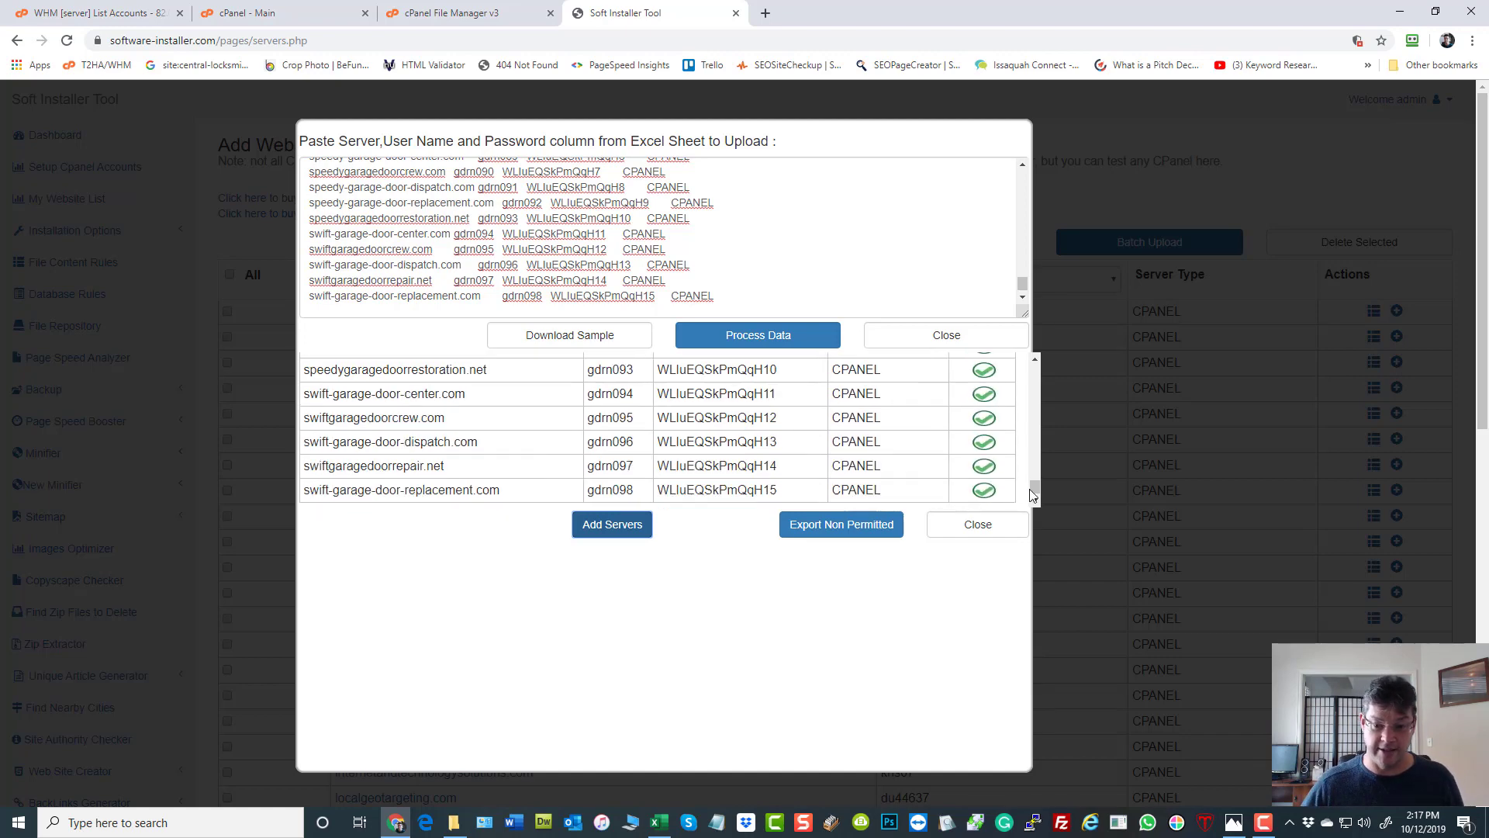
{"action": "mouse_move", "coordinate": [1032, 489]}
{"action": "left_mouse_down"}
{"action": "mouse_move", "coordinate": [1031, 362]}
{"action": "mouse_move", "coordinate": [1040, 516]}
{"action": "left_mouse_up"}
- Close the upload dialog, scan the updated host list of gdrn accounts, and return to Excel
{"action": "left_click", "coordinate": [1005, 528]}
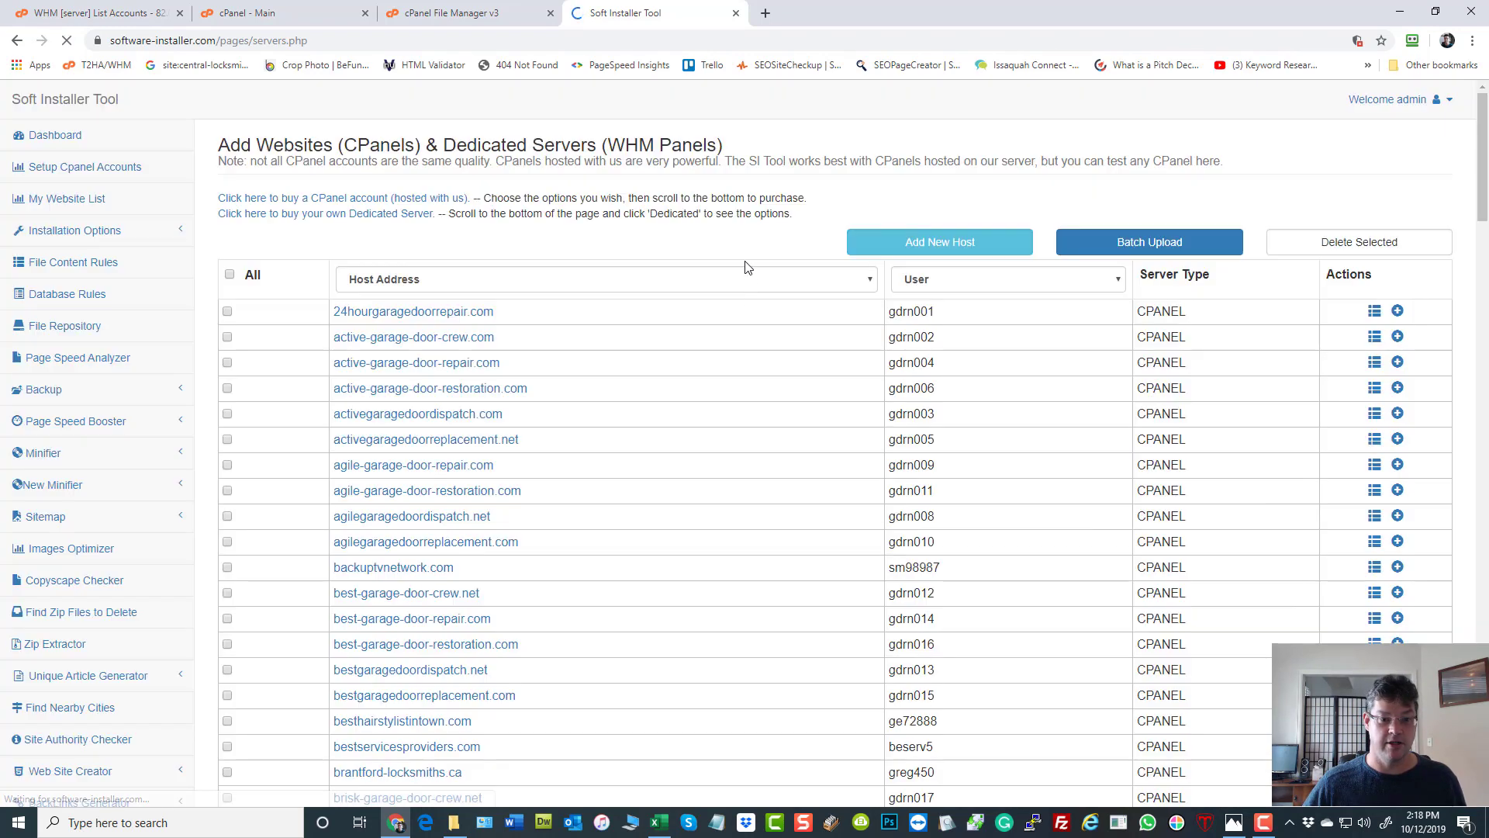
{"action": "scroll", "coordinate": [631, 448], "scroll_direction": "down", "scroll_amount": 6}
{"action": "scroll", "coordinate": [571, 445], "scroll_direction": "up", "scroll_amount": 5}
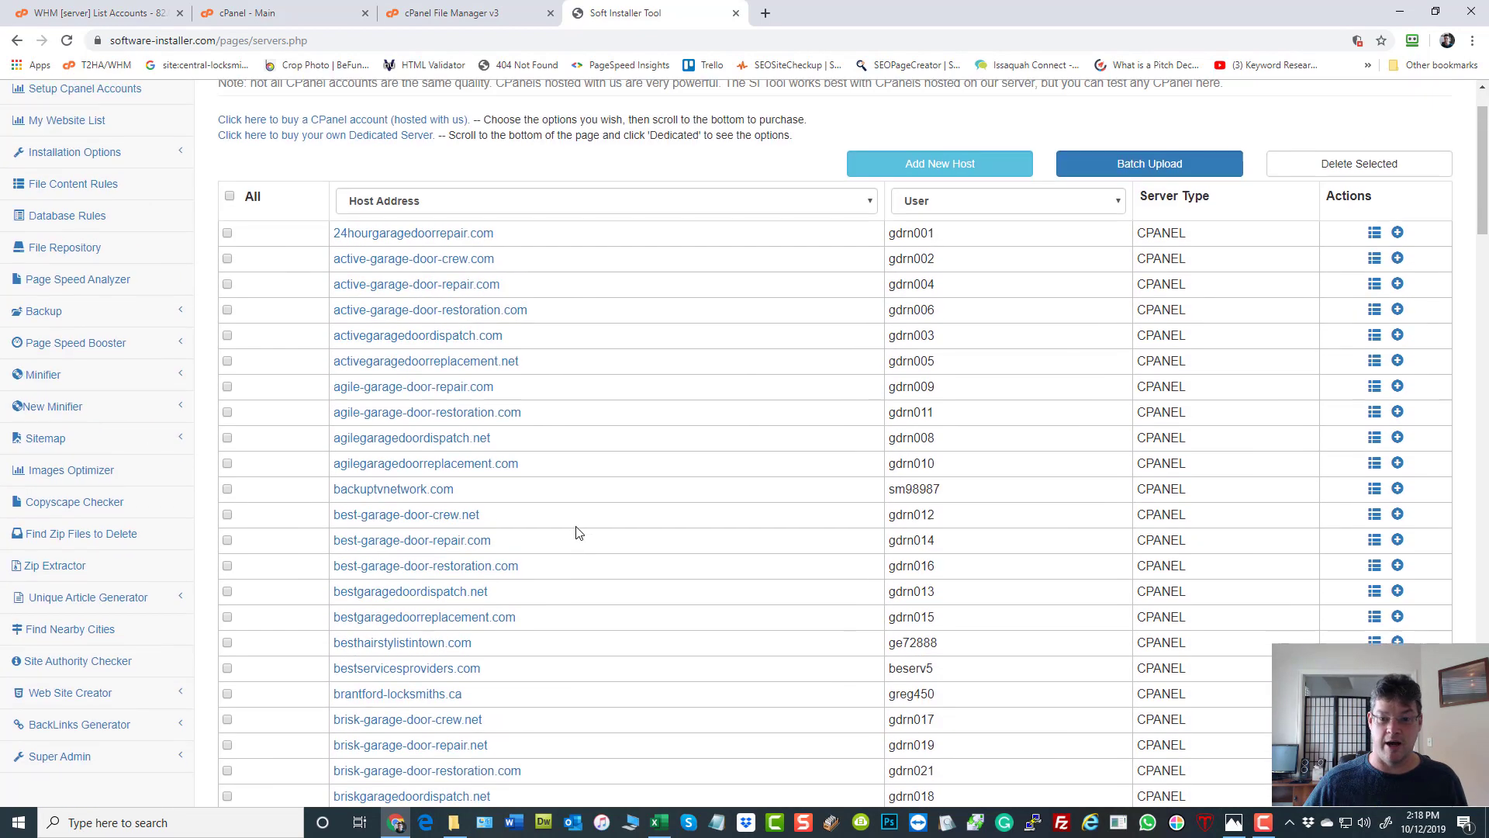
{"action": "scroll", "coordinate": [613, 478], "scroll_direction": "up", "scroll_amount": 1}
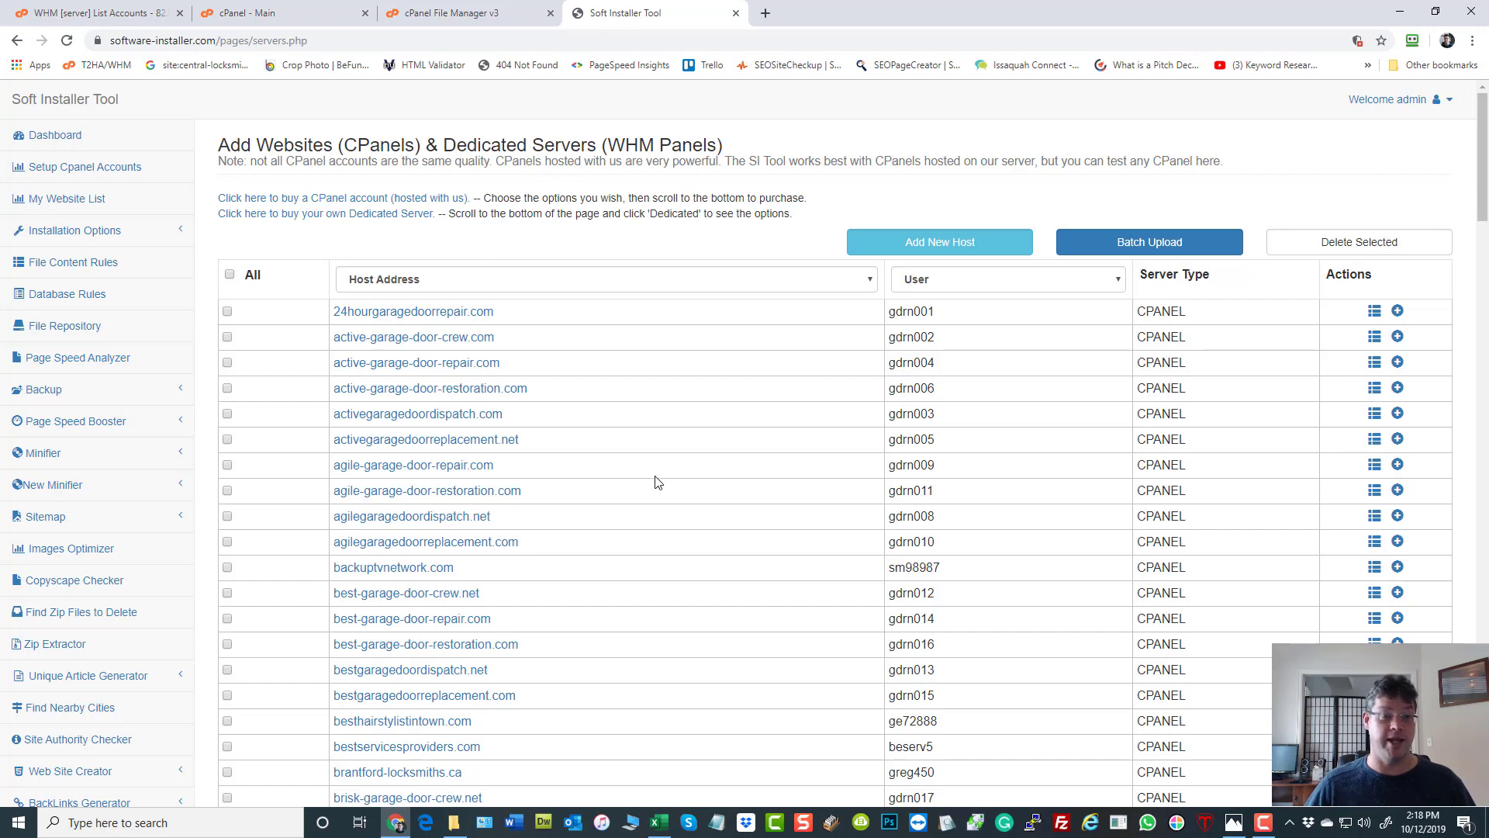
{"action": "left_click", "coordinate": [660, 822]}
{"action": "left_click", "coordinate": [754, 266]}
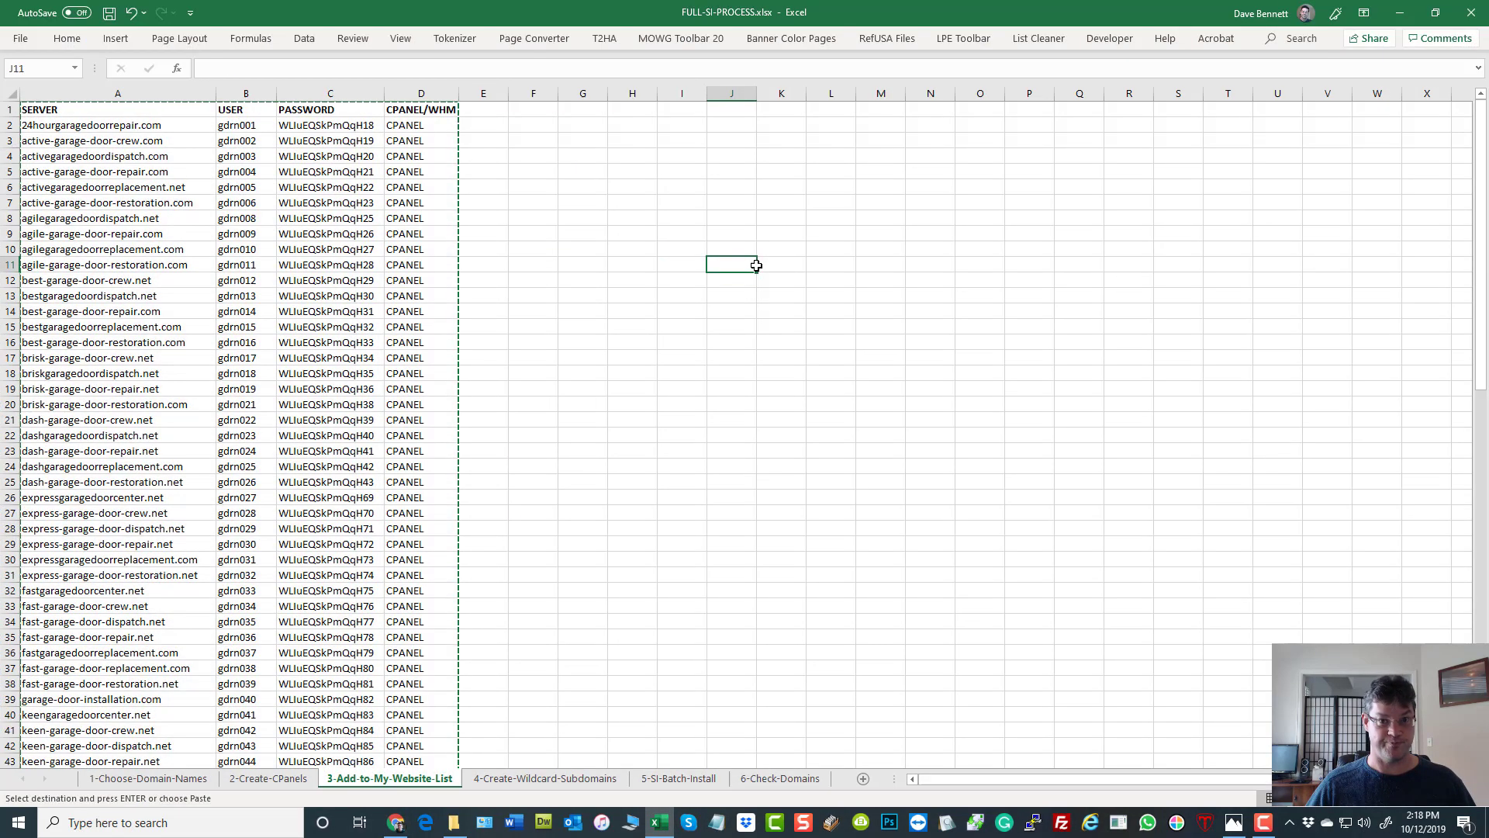
- Show the 4-Create-Wildcard-Subdomains sheet listing each garage-door server, domain and * subdomain
{"action": "left_click", "coordinate": [541, 778]}
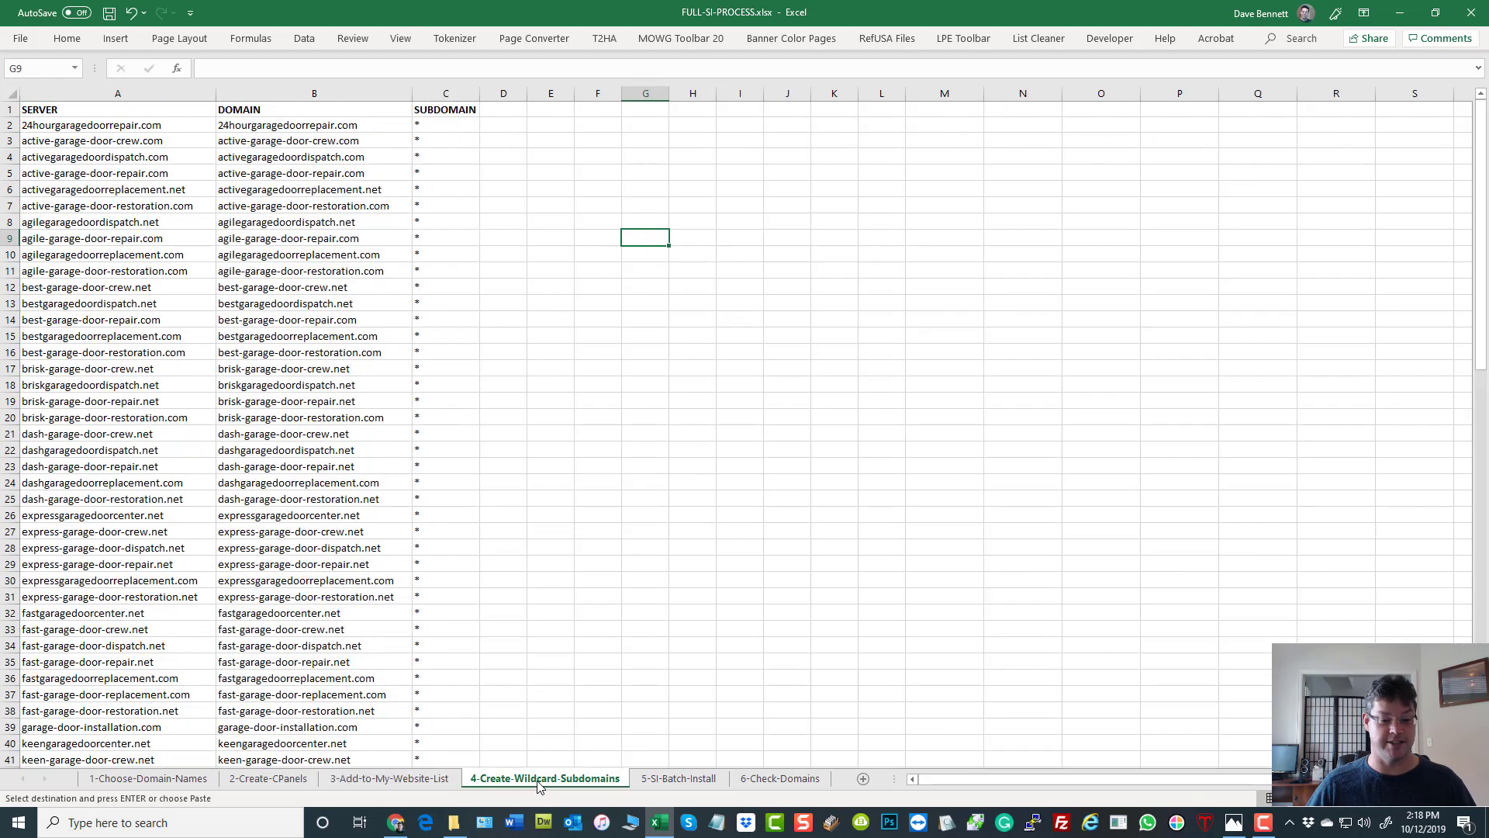
{"action": "left_click", "coordinate": [820, 480]}
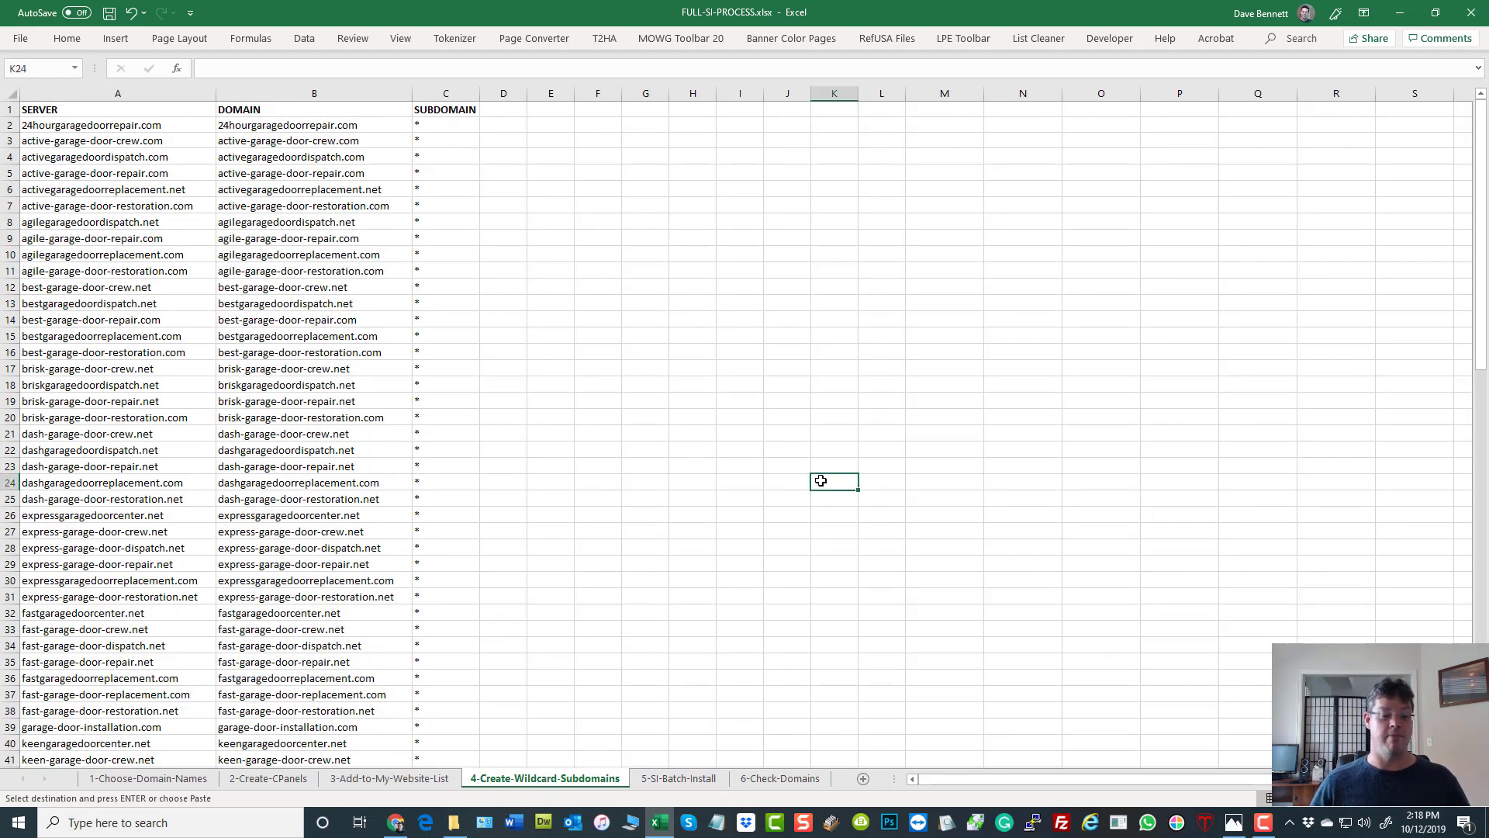
- Open the Subdomains page from the cPanel home page
{"action": "left_click", "coordinate": [395, 822]}
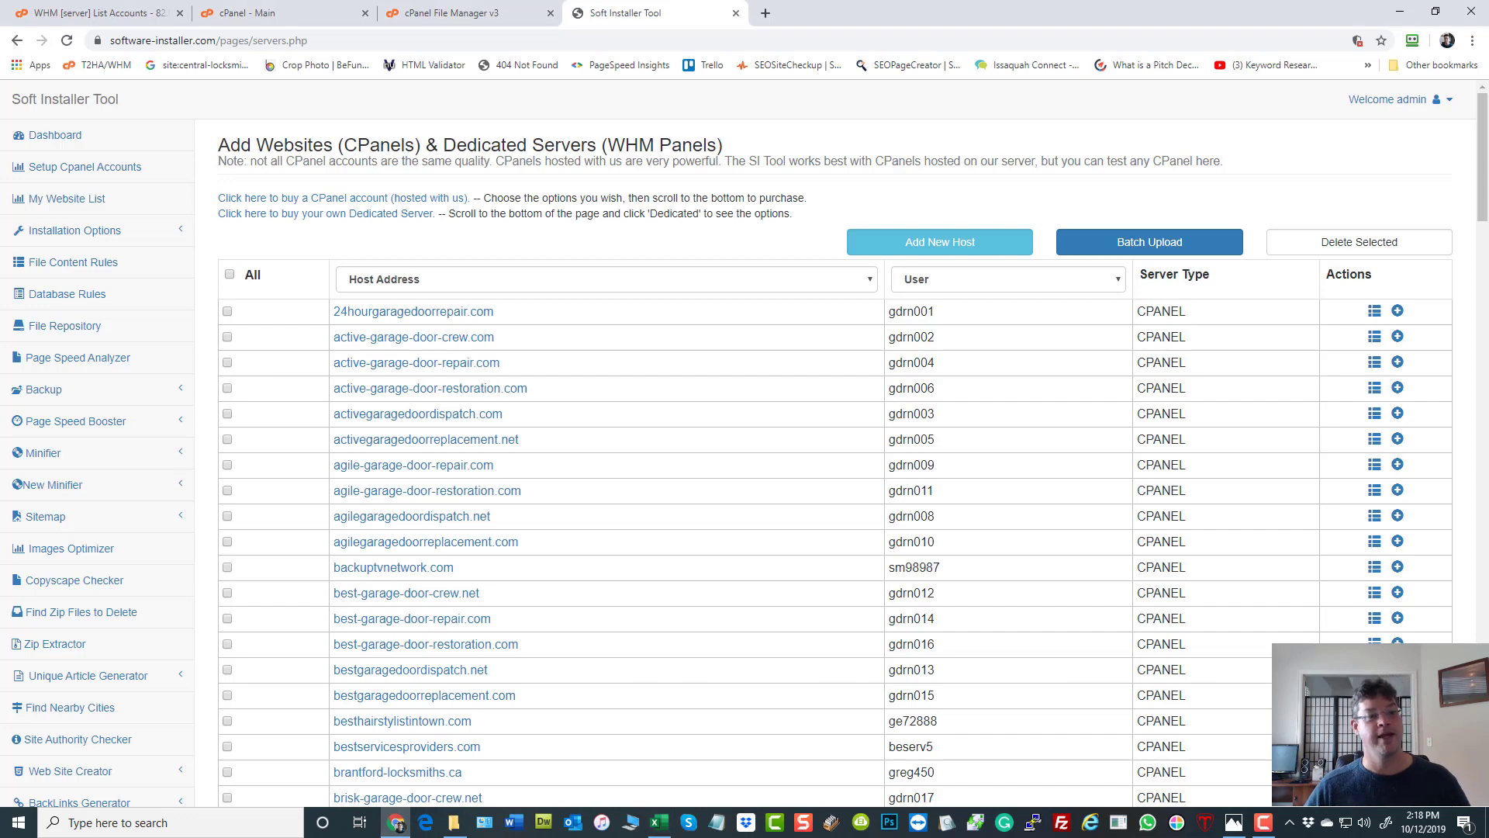
{"action": "left_click", "coordinate": [466, 13]}
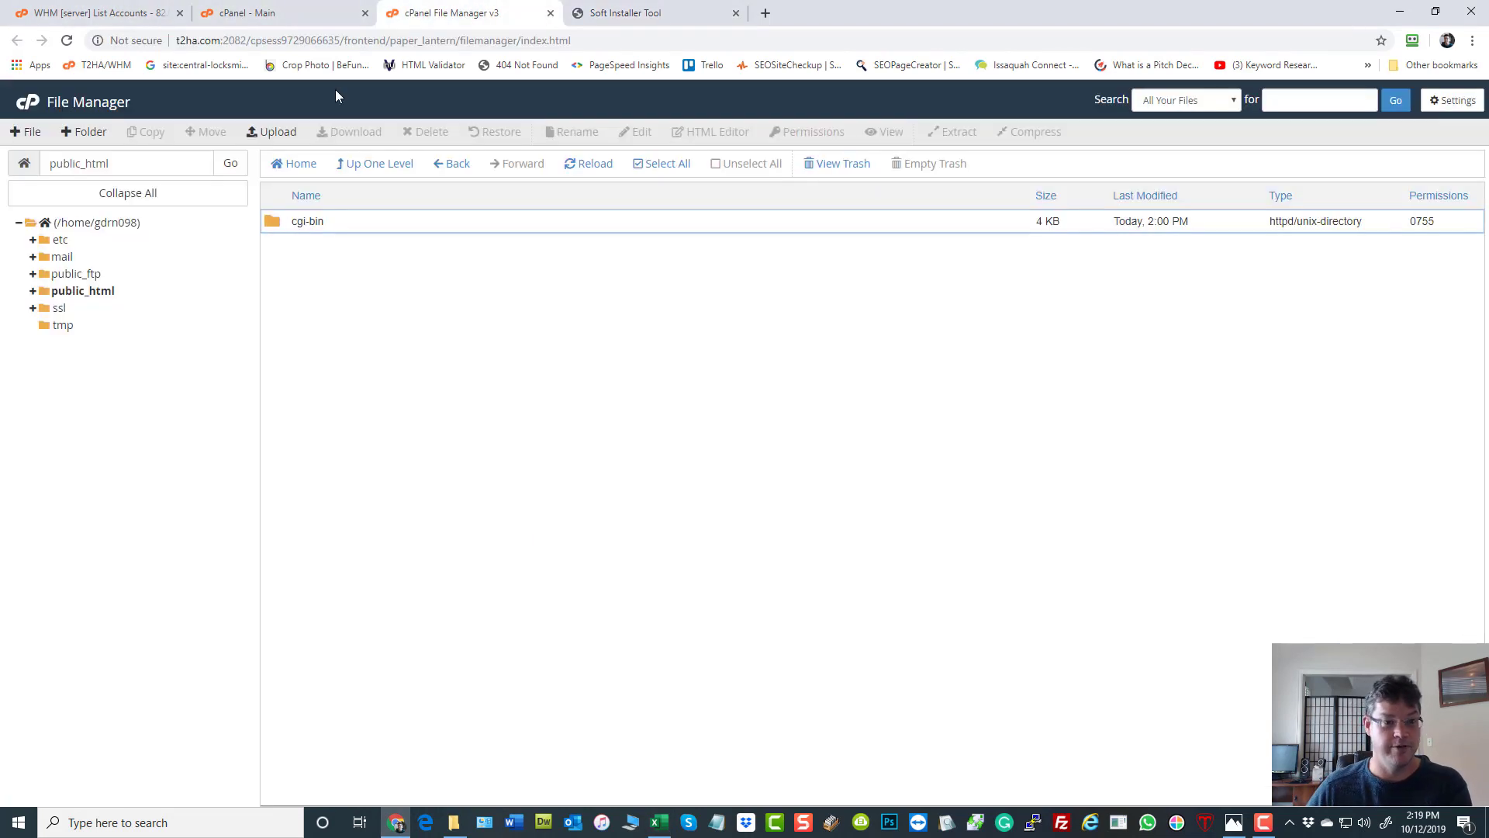
{"action": "left_click", "coordinate": [283, 13]}
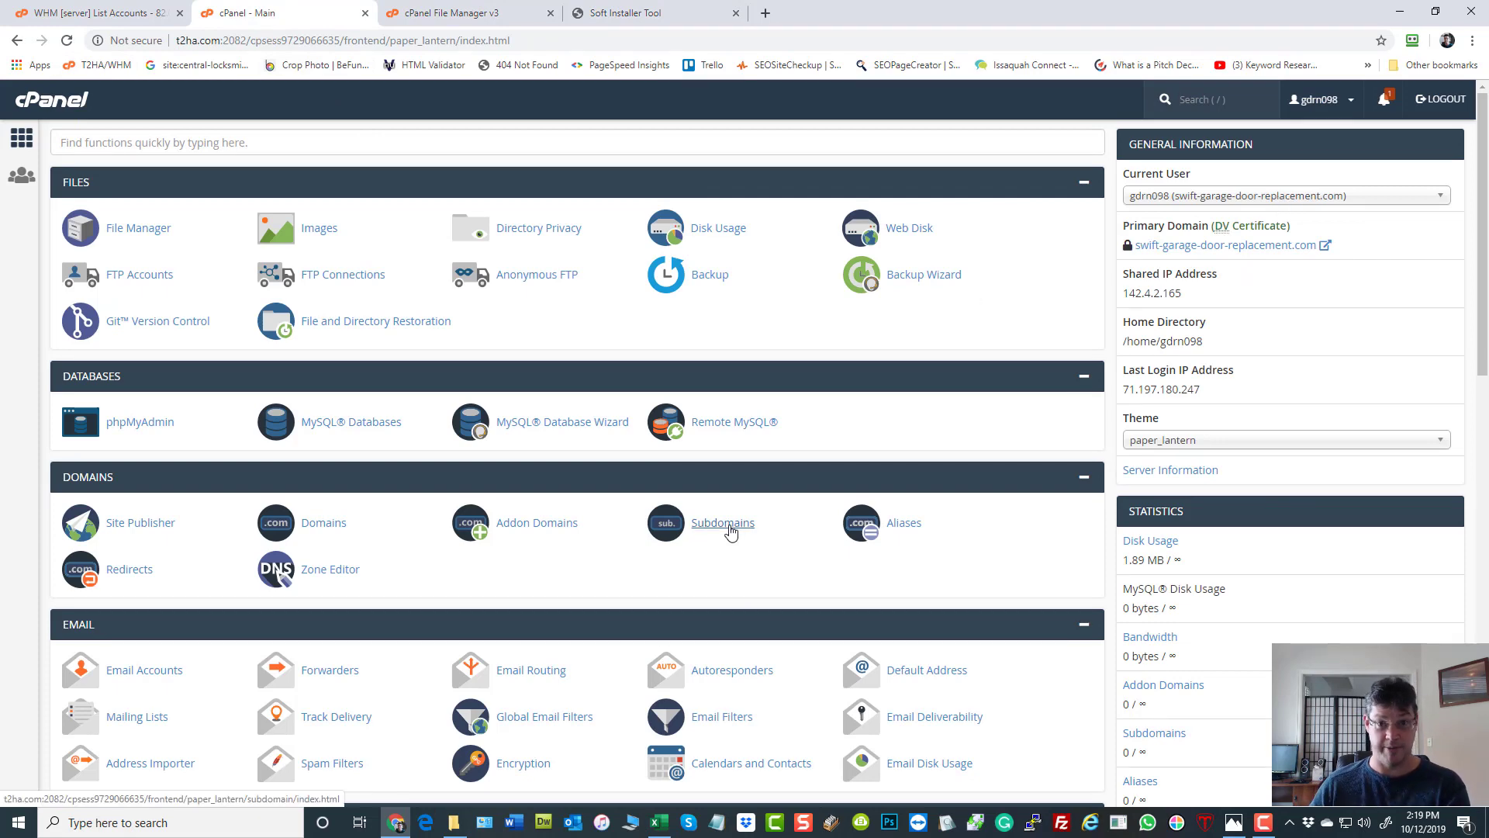
{"action": "left_click", "coordinate": [729, 529]}
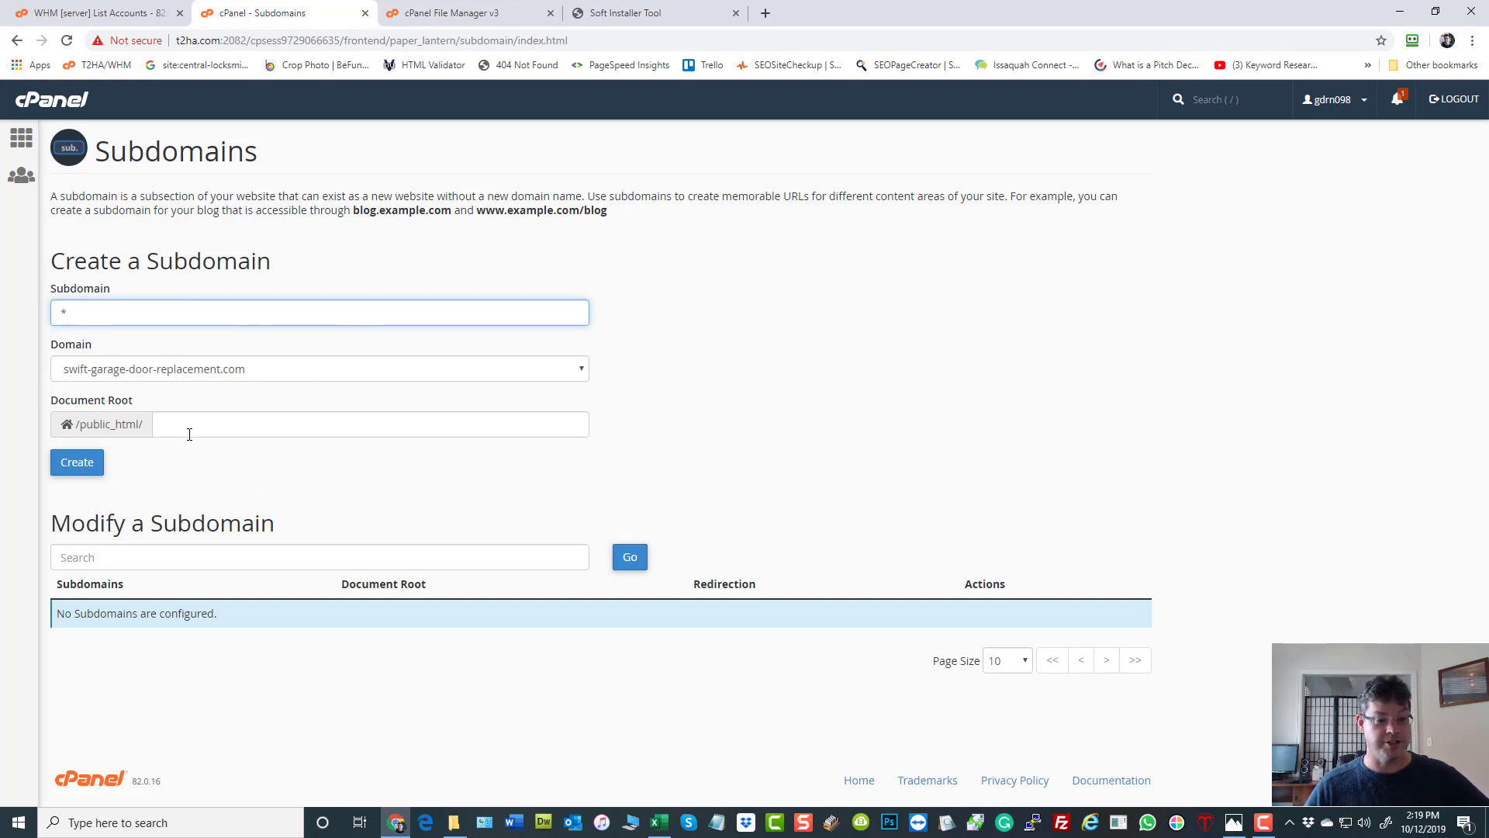
- Enter a * subdomain with document root /, leave it uncreated, and return to Excel
{"action": "left_click", "coordinate": [735, 398]}
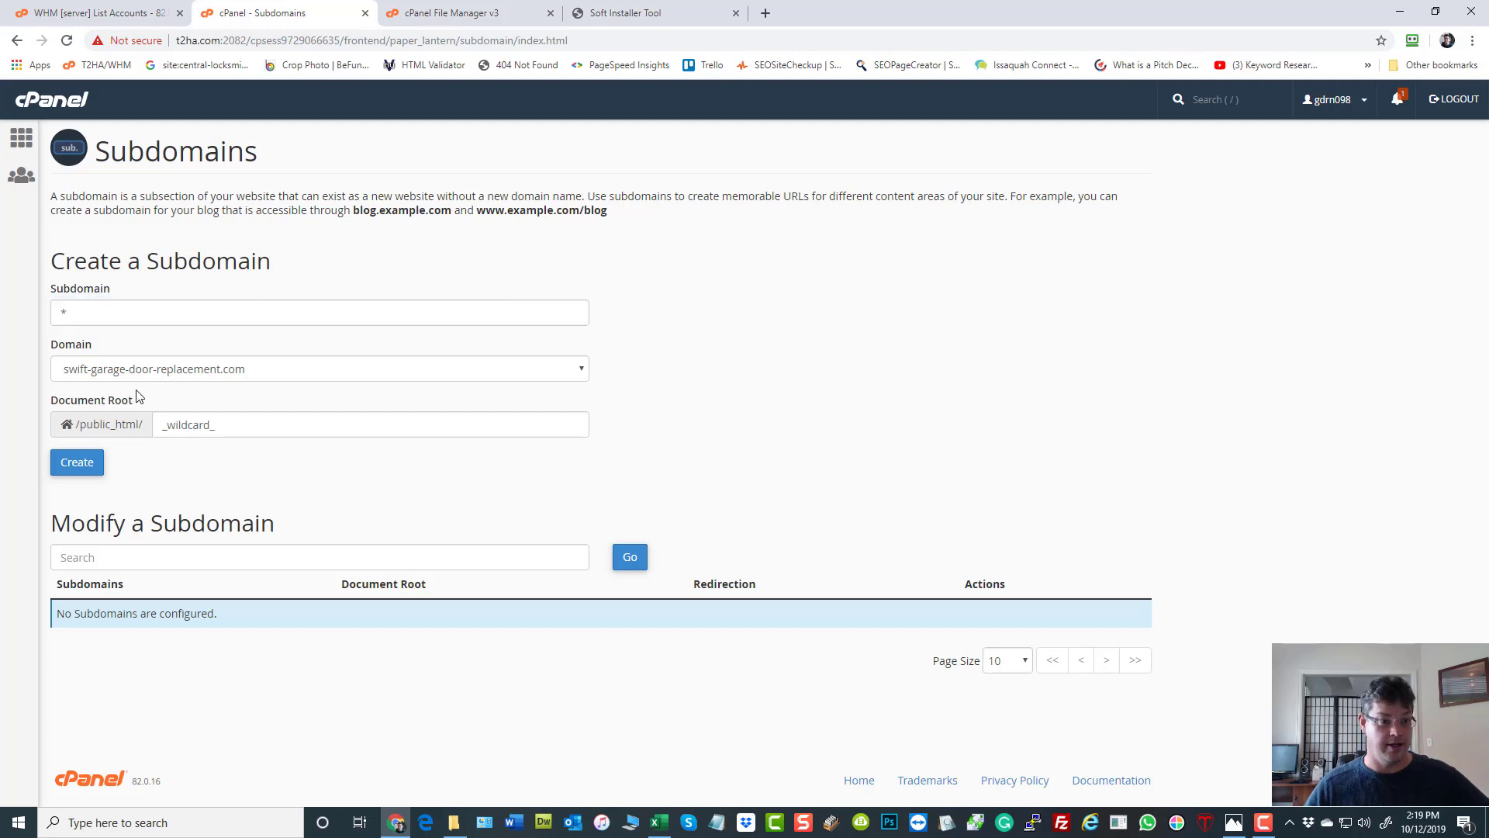
{"action": "left_click_drag", "start_coordinate": [158, 425], "coordinate": [333, 421]}
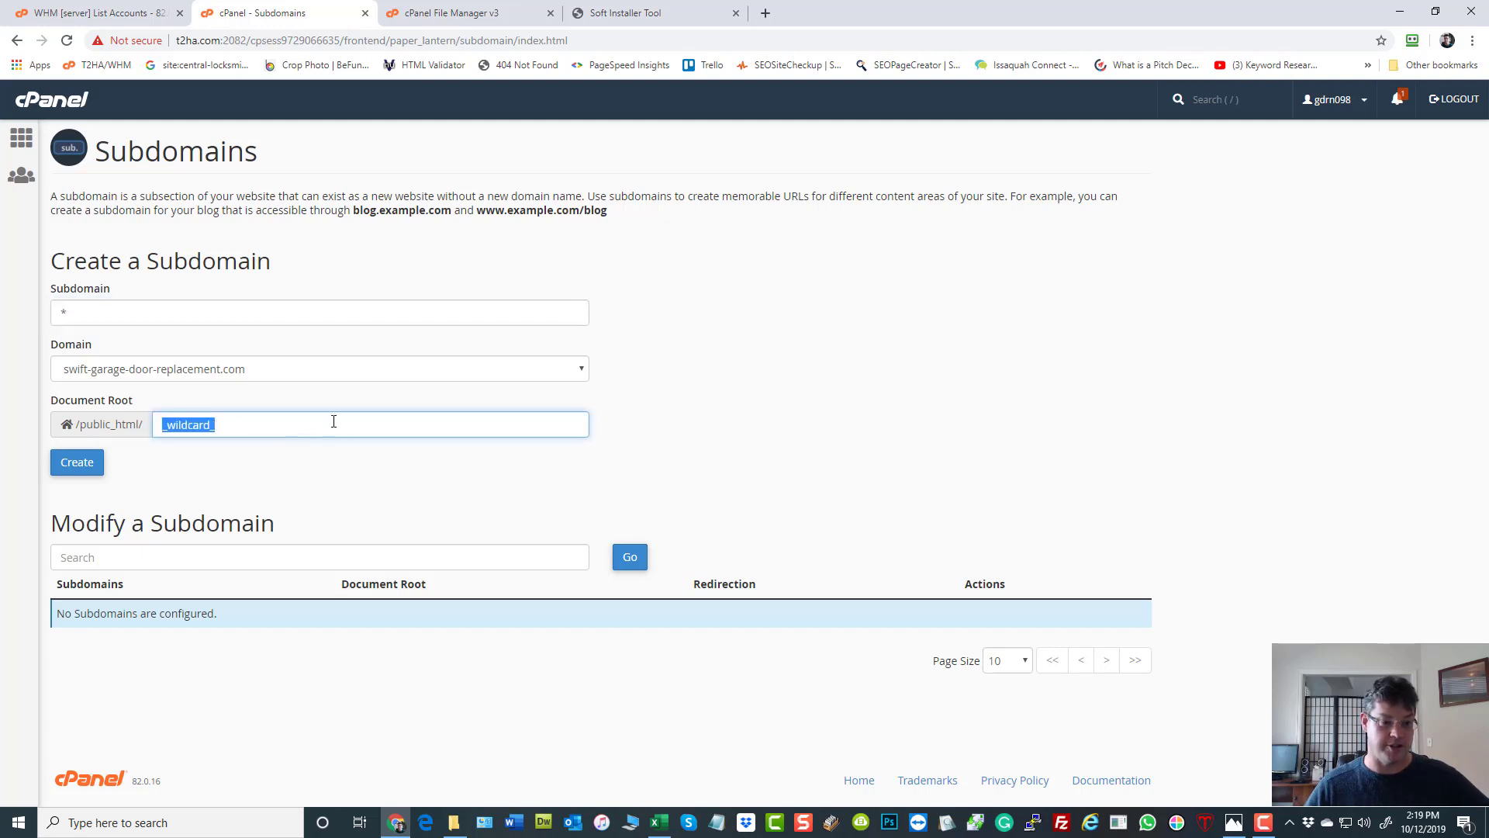
{"action": "type", "text": "/"}
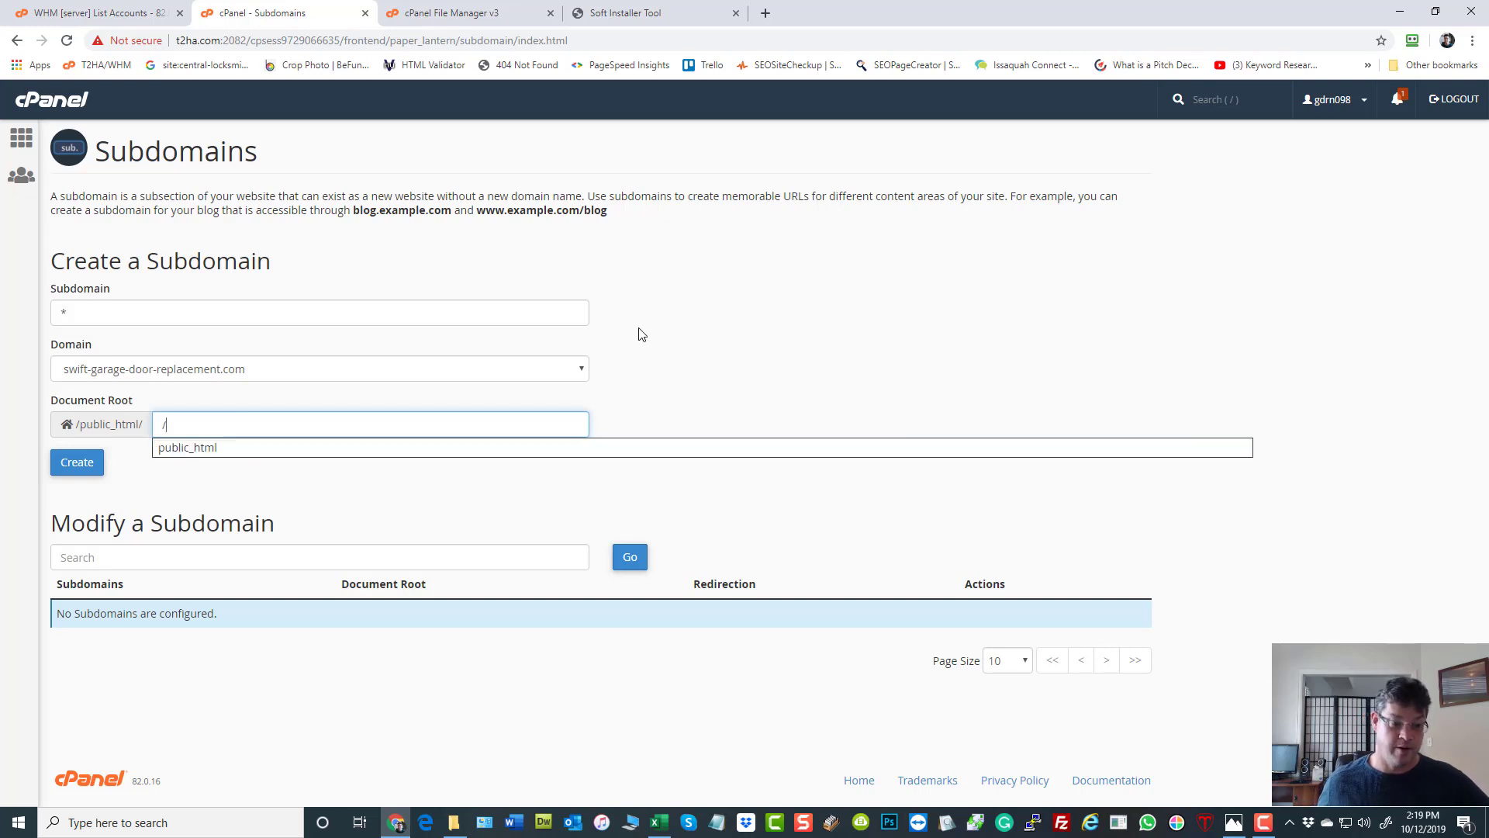
{"action": "left_click", "coordinate": [708, 322]}
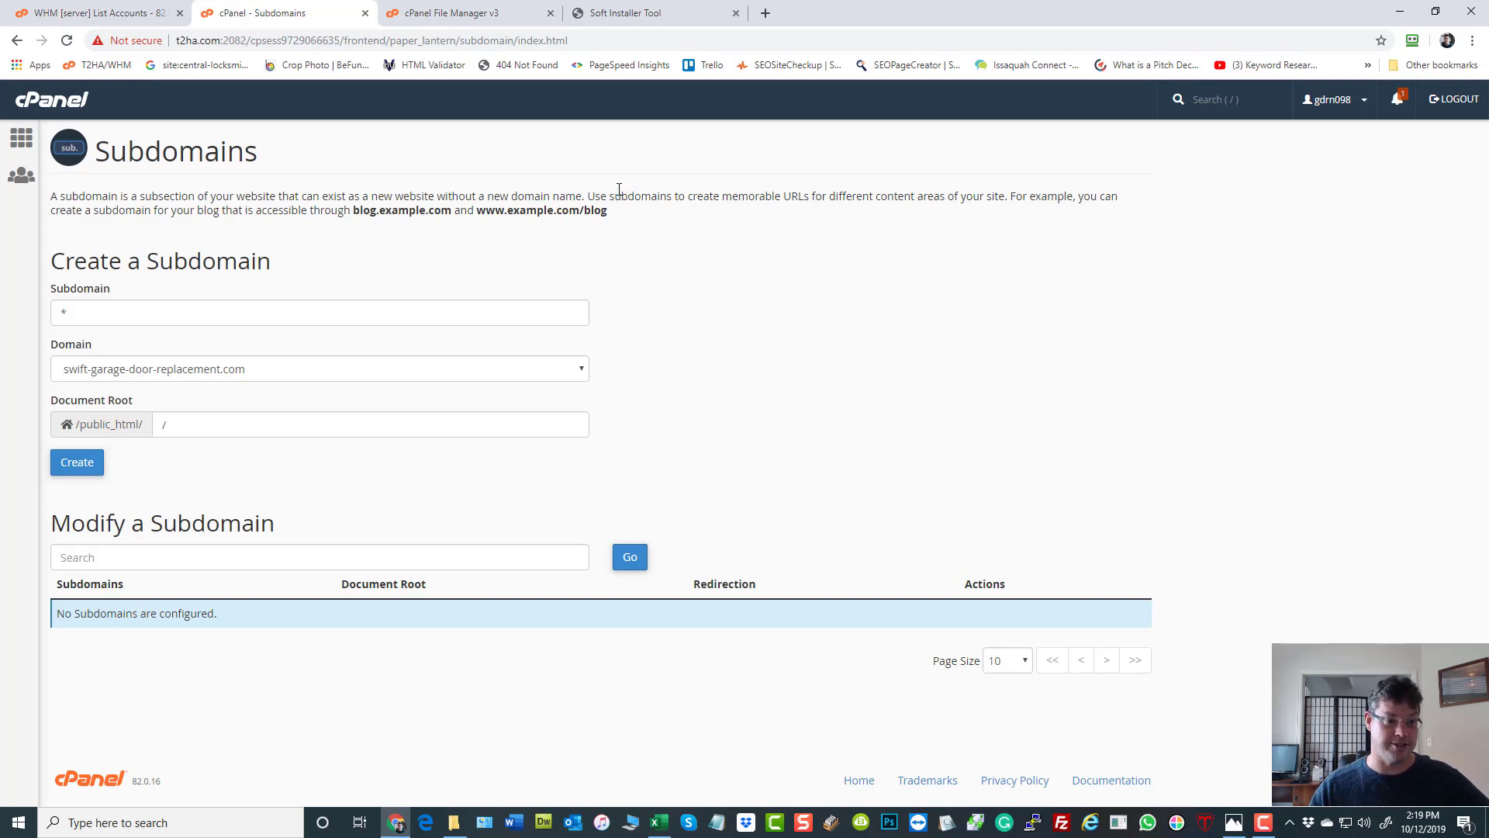
{"action": "left_click", "coordinate": [55, 101]}
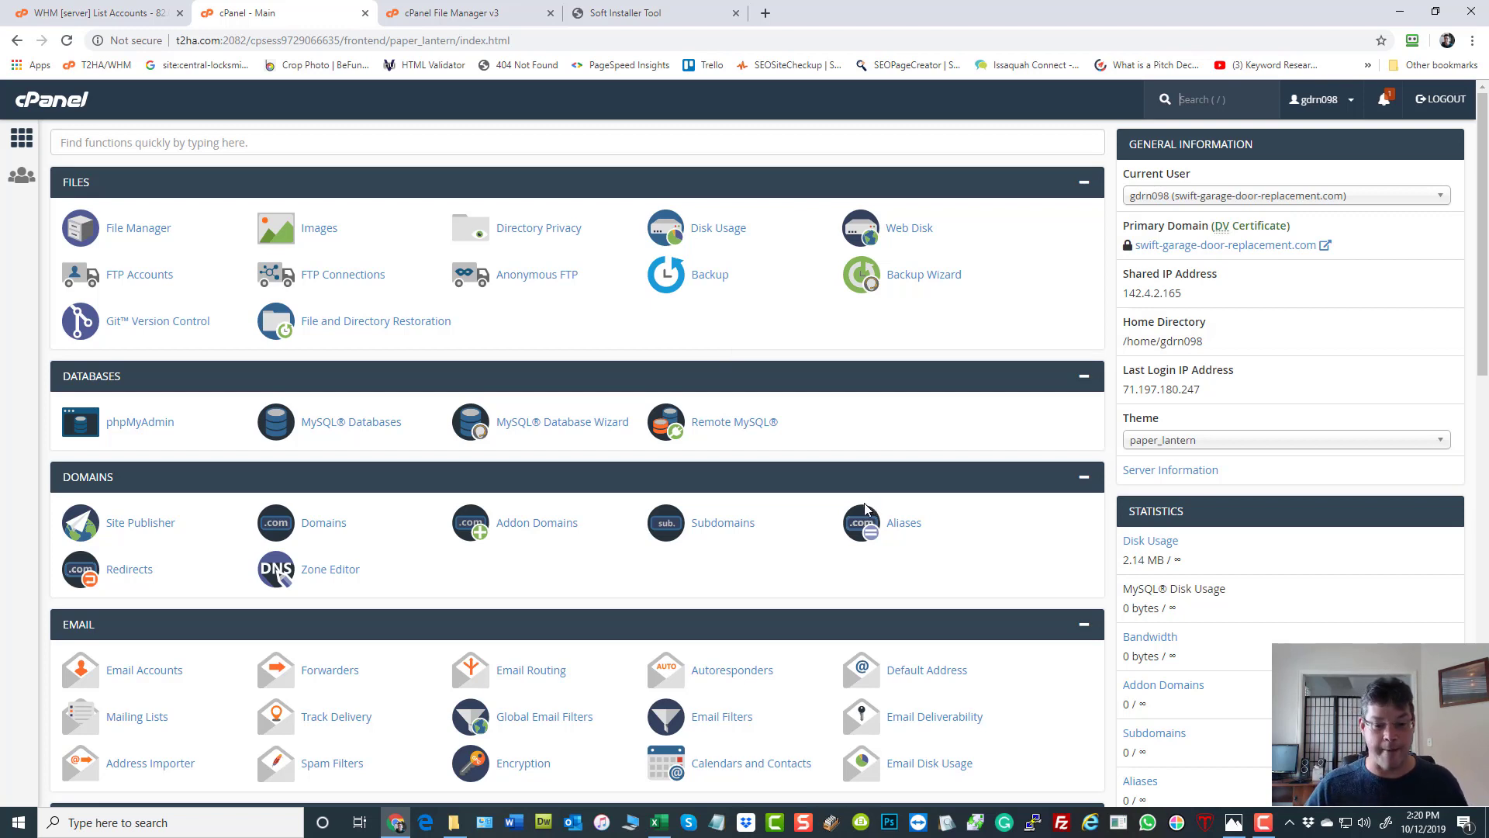
{"action": "left_click", "coordinate": [396, 823]}
- Paste the first twenty server names from column A into domain cells B2:B21
{"action": "left_click", "coordinate": [91, 116]}
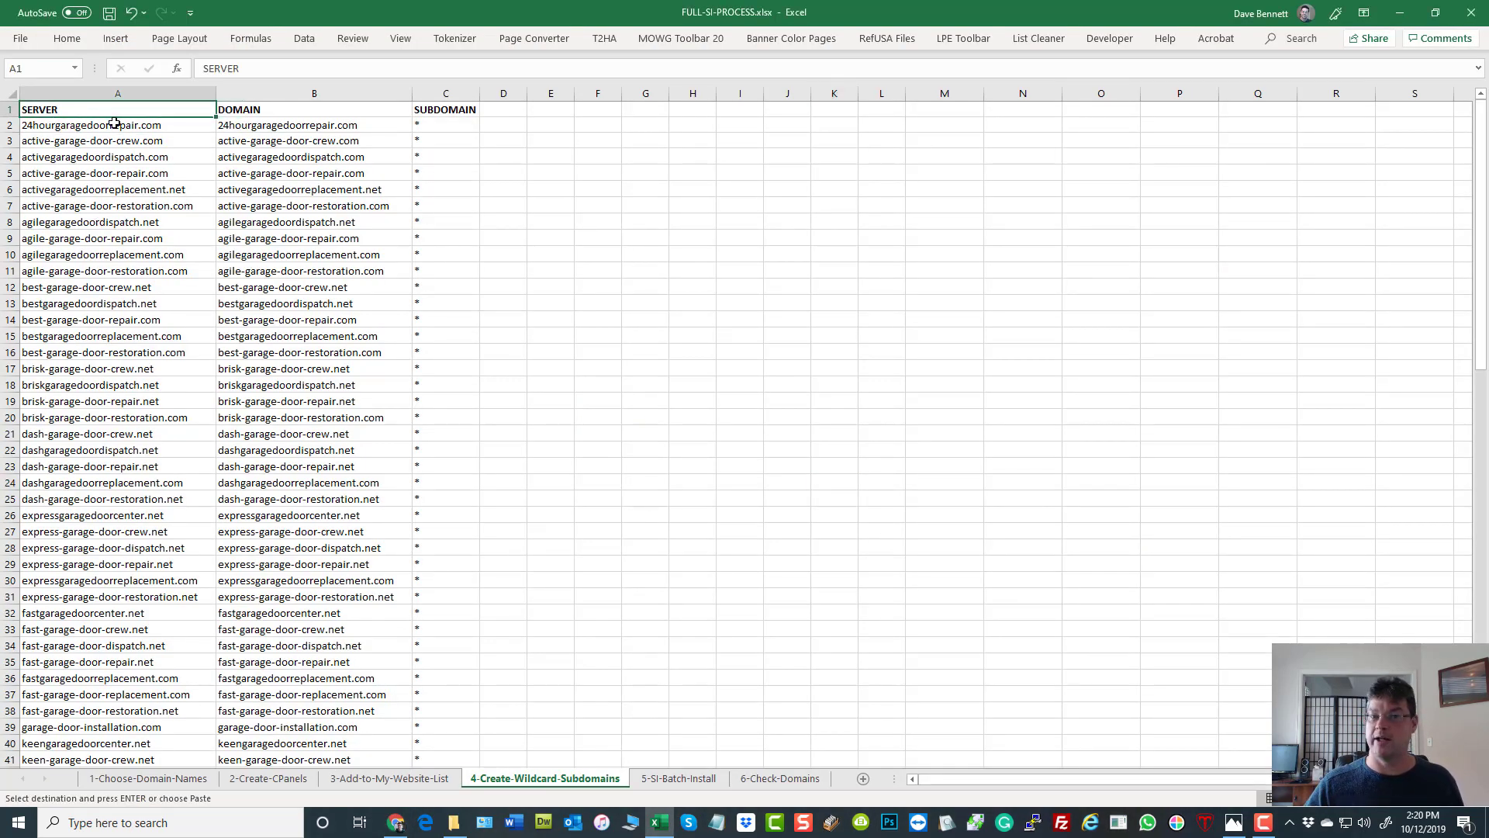
{"action": "left_click_drag", "start_coordinate": [117, 126], "coordinate": [108, 434]}
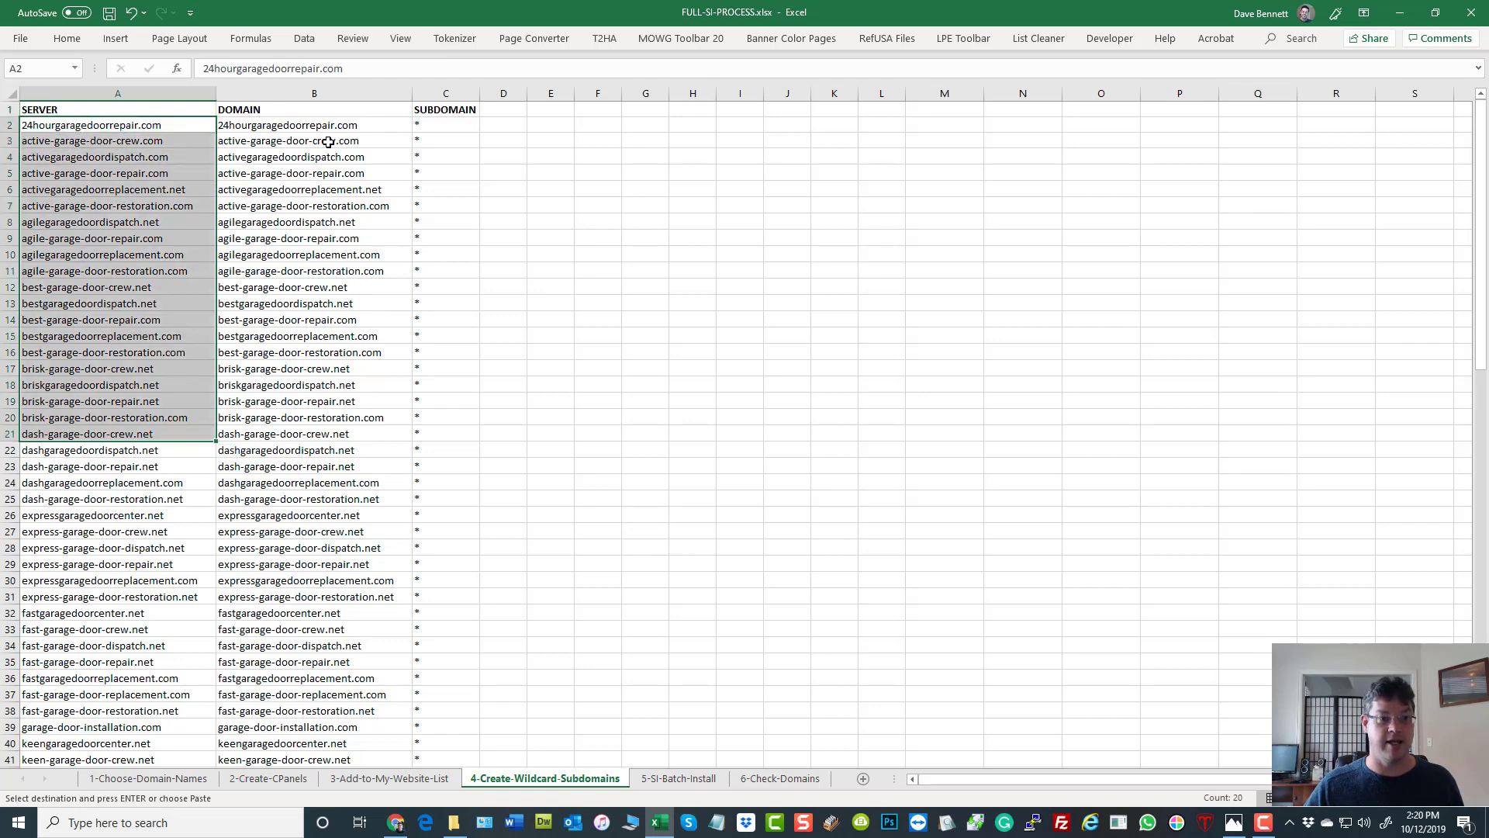
{"action": "left_click_drag", "start_coordinate": [329, 126], "coordinate": [299, 432]}
{"action": "key", "text": "ctrl+v"}
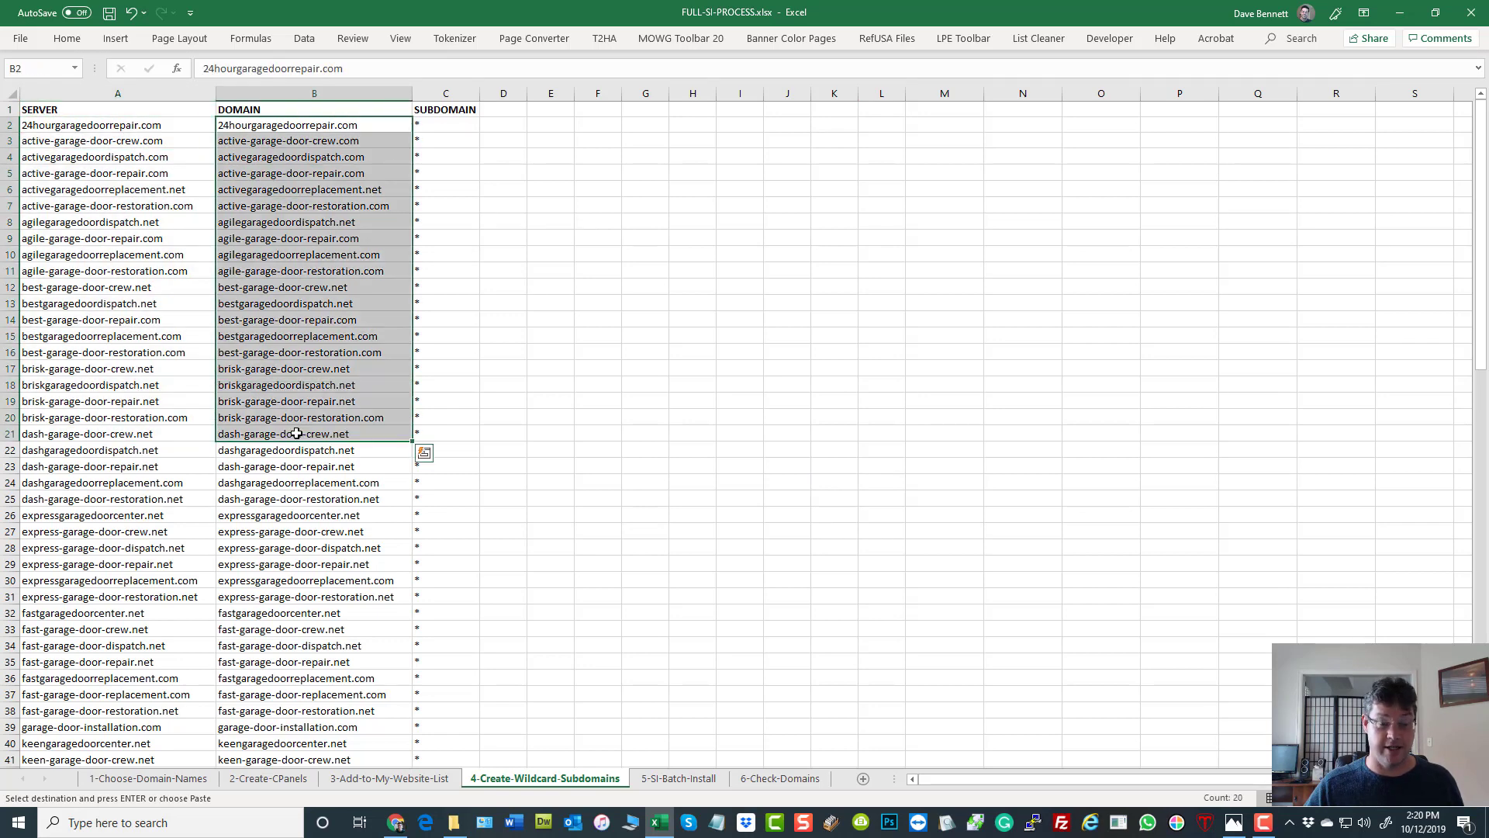
- Fill * down the SUBDOMAIN column from C2 to C97
{"action": "left_click", "coordinate": [463, 123]}
{"action": "left_click_drag", "start_coordinate": [478, 133], "coordinate": [442, 746]}
{"action": "left_click", "coordinate": [901, 601]}
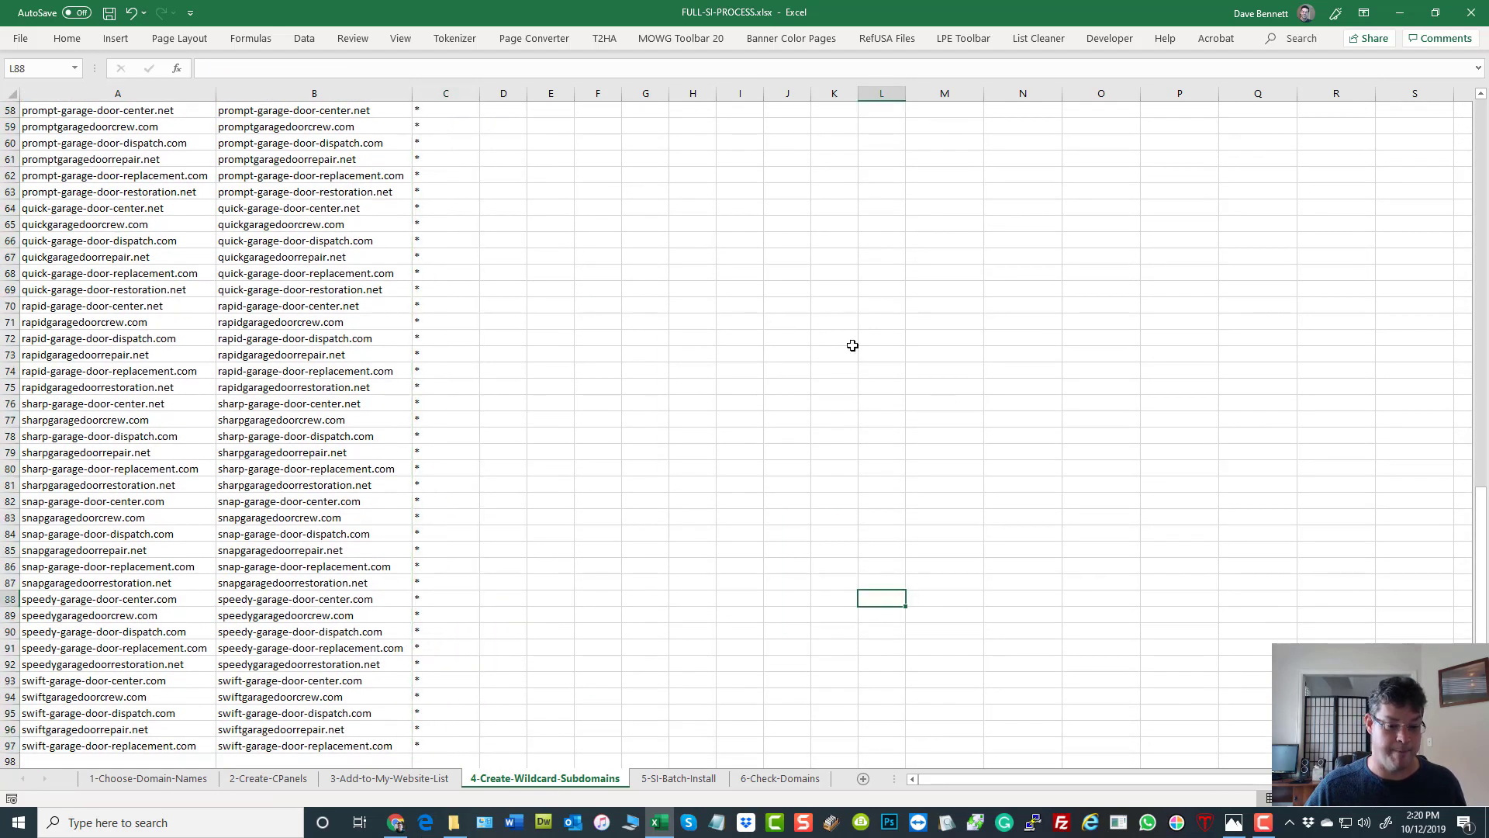
{"action": "left_click", "coordinate": [439, 747]}
- Copy the whole SERVER, DOMAIN and SUBDOMAIN table, rows 1–97
{"action": "scroll", "coordinate": [785, 448], "scroll_direction": "up", "scroll_amount": 18}
{"action": "scroll", "coordinate": [786, 448], "scroll_direction": "up", "scroll_amount": 1}
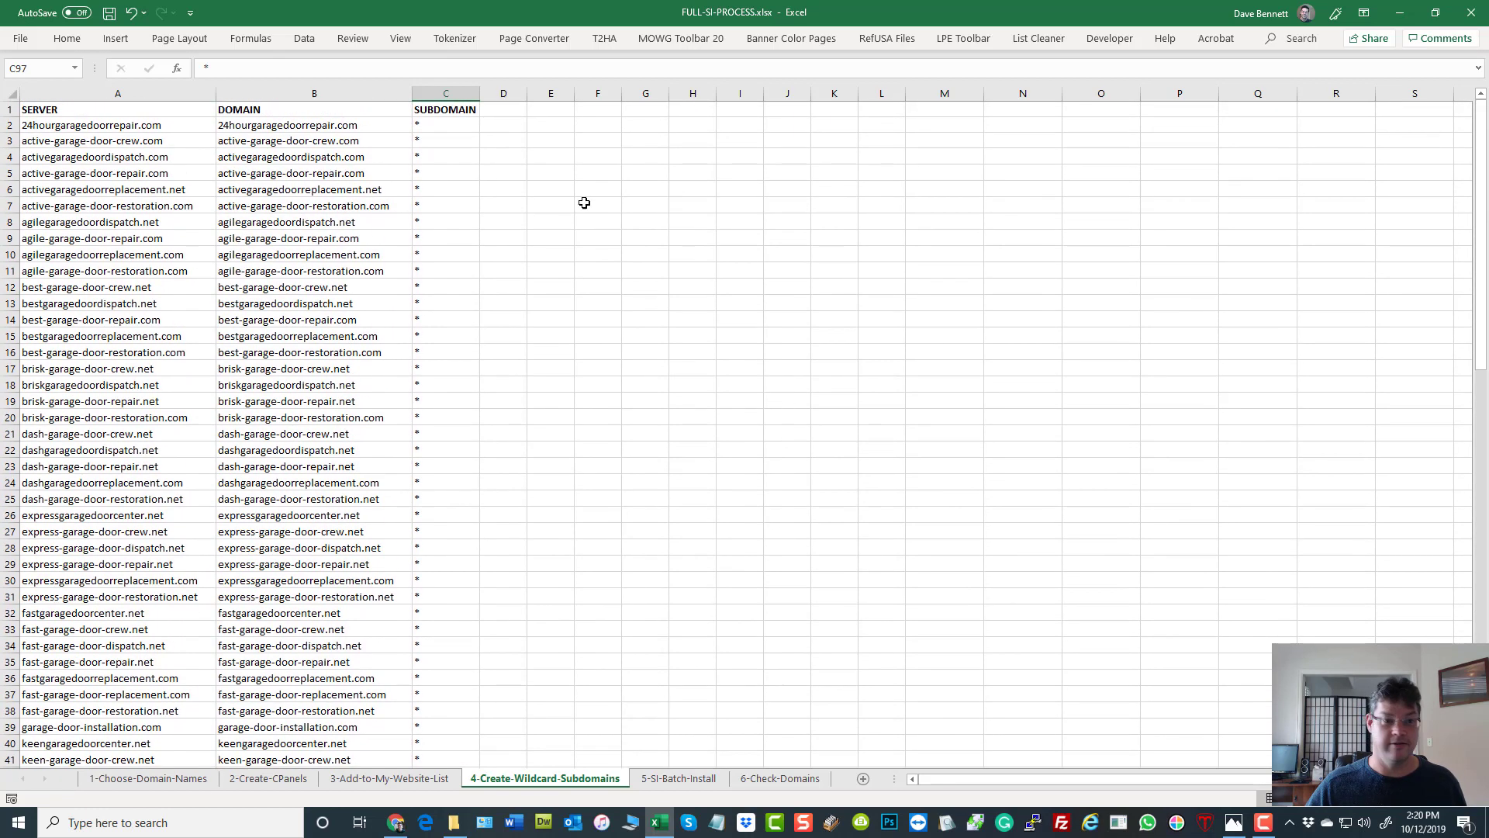
{"action": "left_click", "coordinate": [89, 112], "text": "shift"}
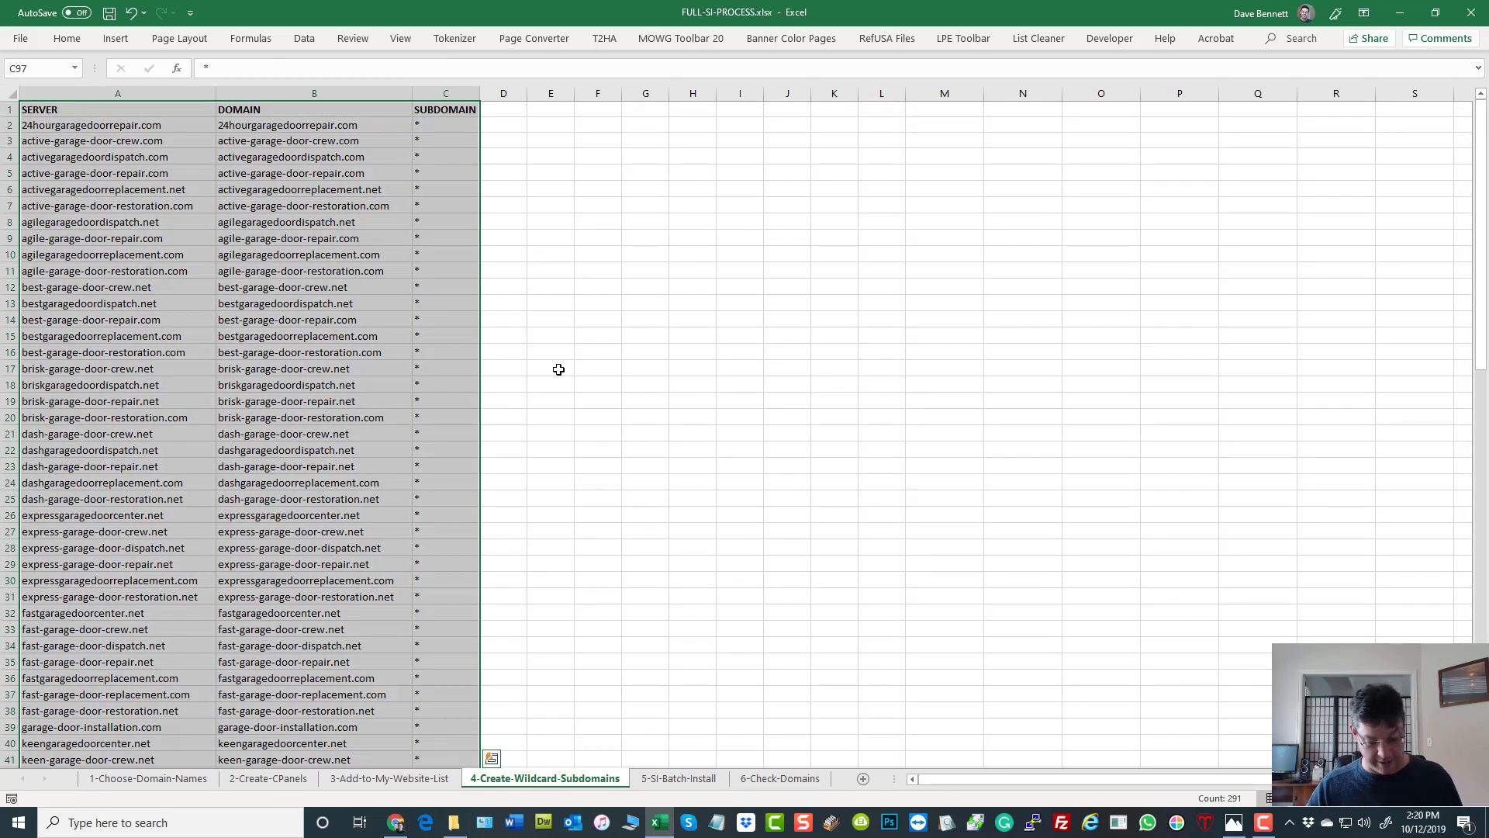
{"action": "key", "text": "ctrl+c"}
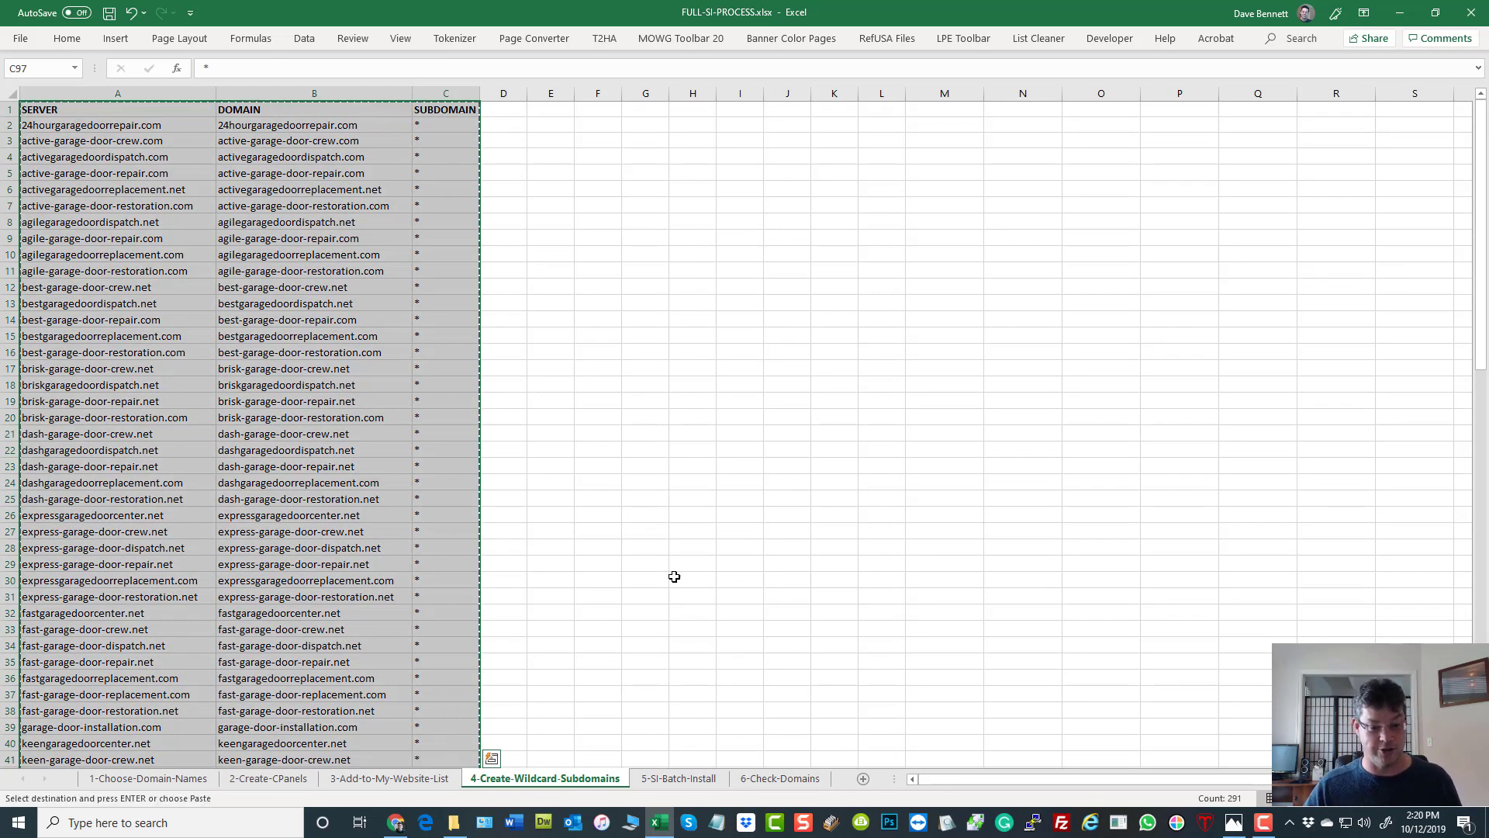
- Open the Batch Subdomains Ins. page under Installation Options in Soft Installer Tool
{"action": "left_click", "coordinate": [396, 822]}
{"action": "left_click", "coordinate": [626, 13]}
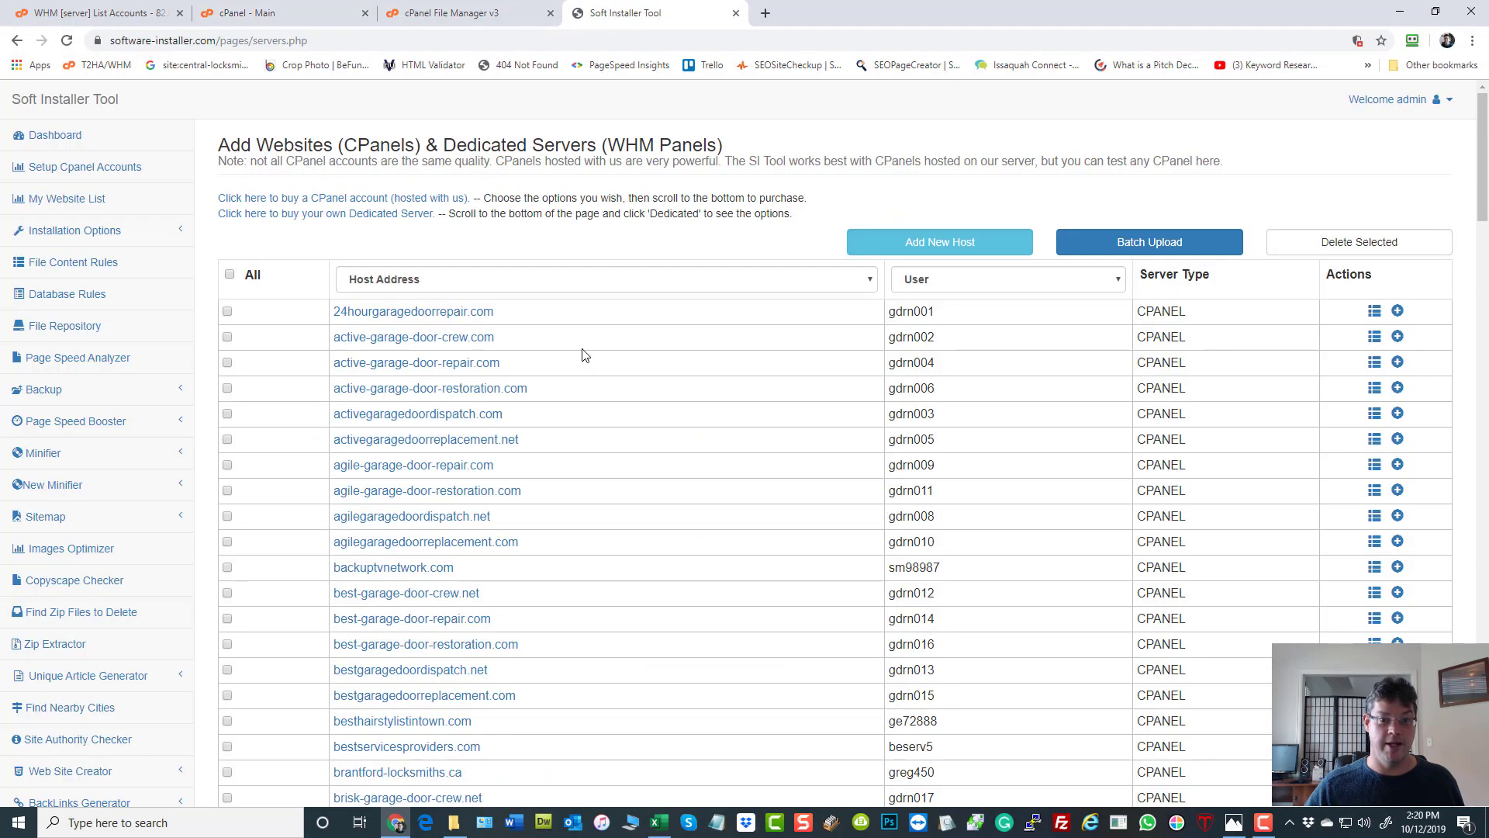
{"action": "left_click", "coordinate": [70, 231]}
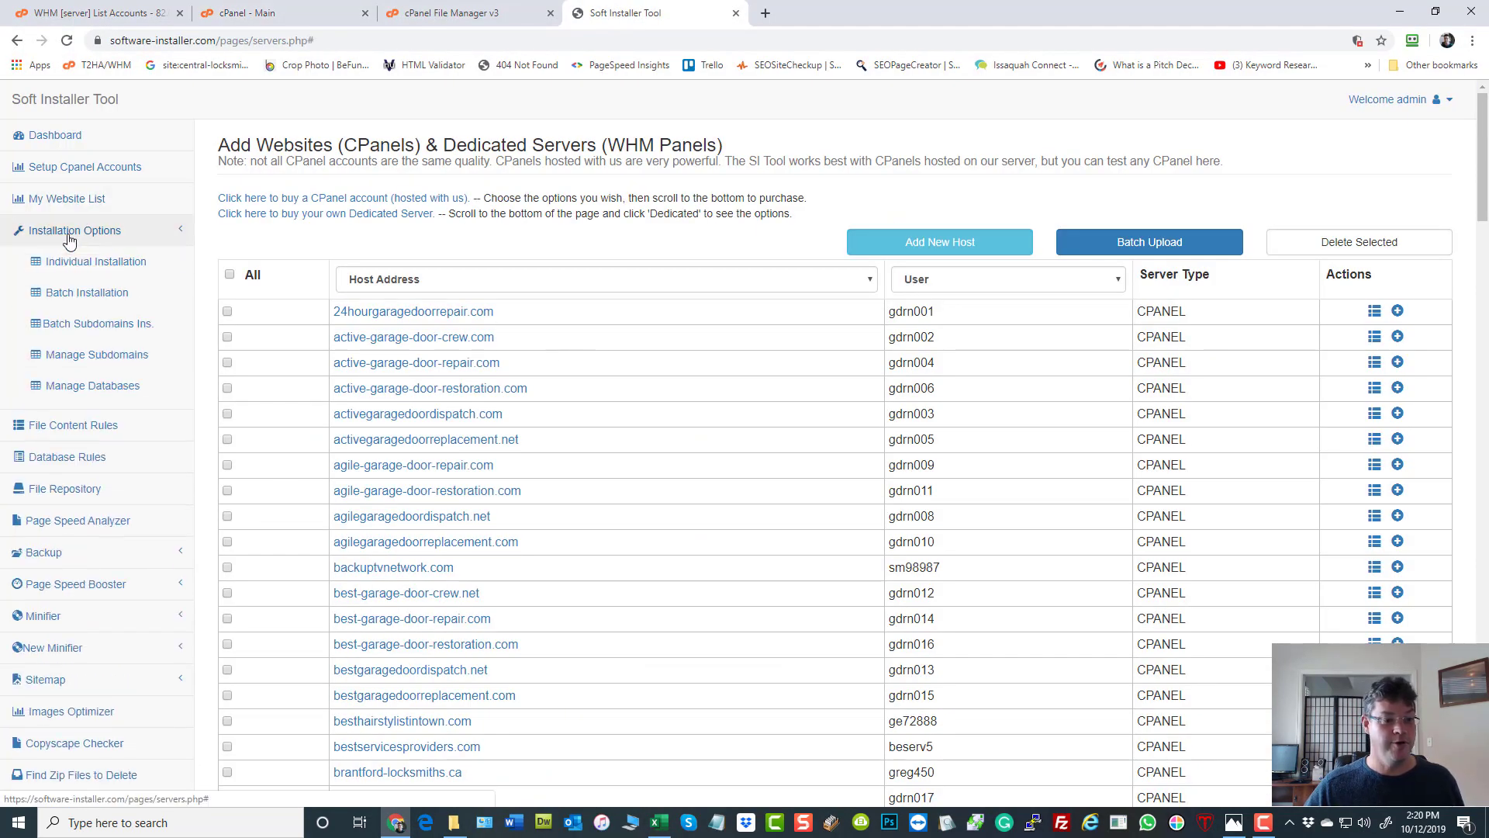
{"action": "left_click", "coordinate": [129, 325]}
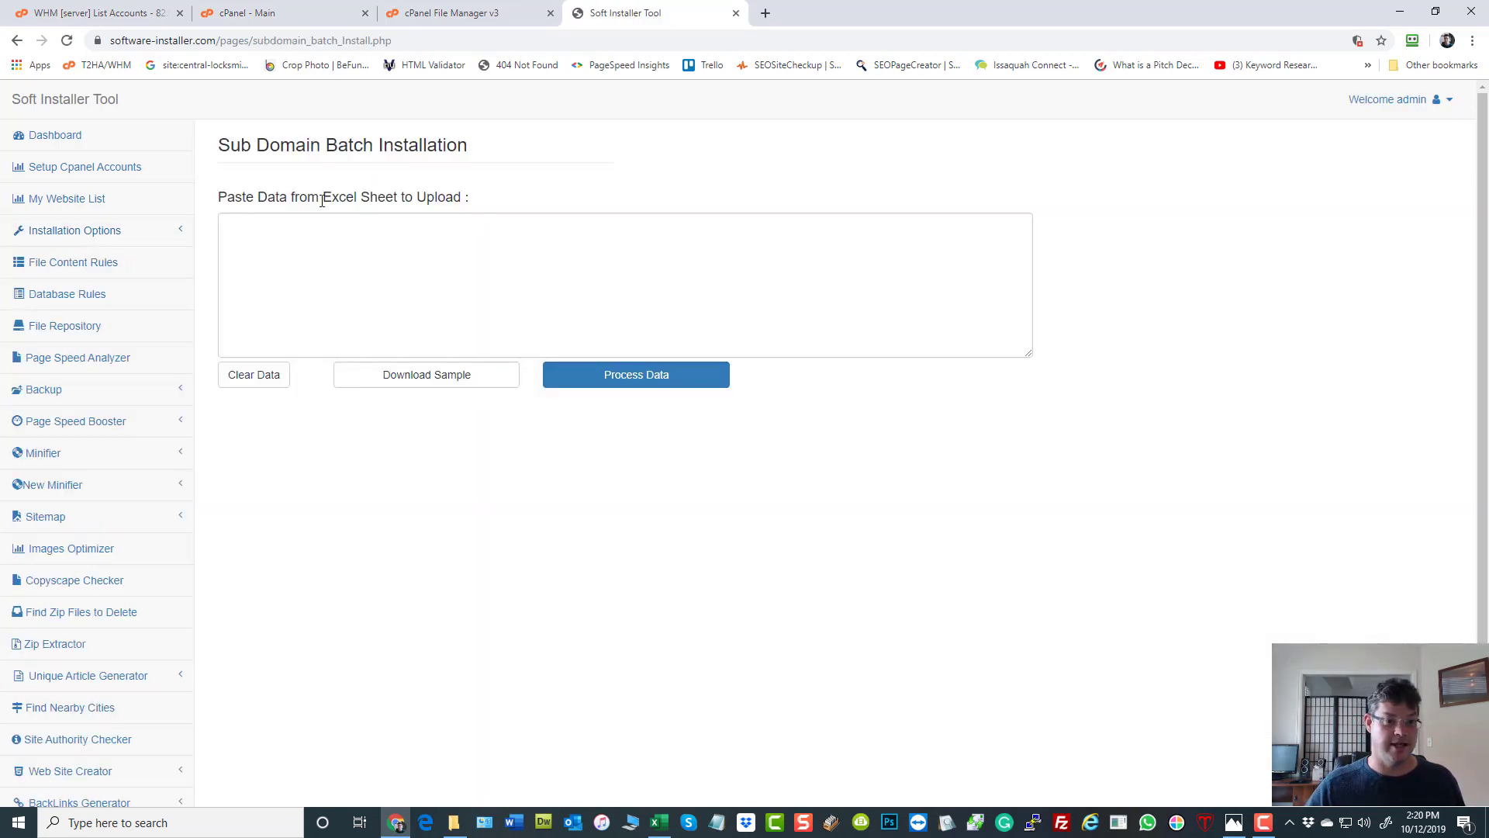
- Paste the copied rows, run Process Data to verify them, then request Start Installation
{"action": "left_click", "coordinate": [377, 265]}
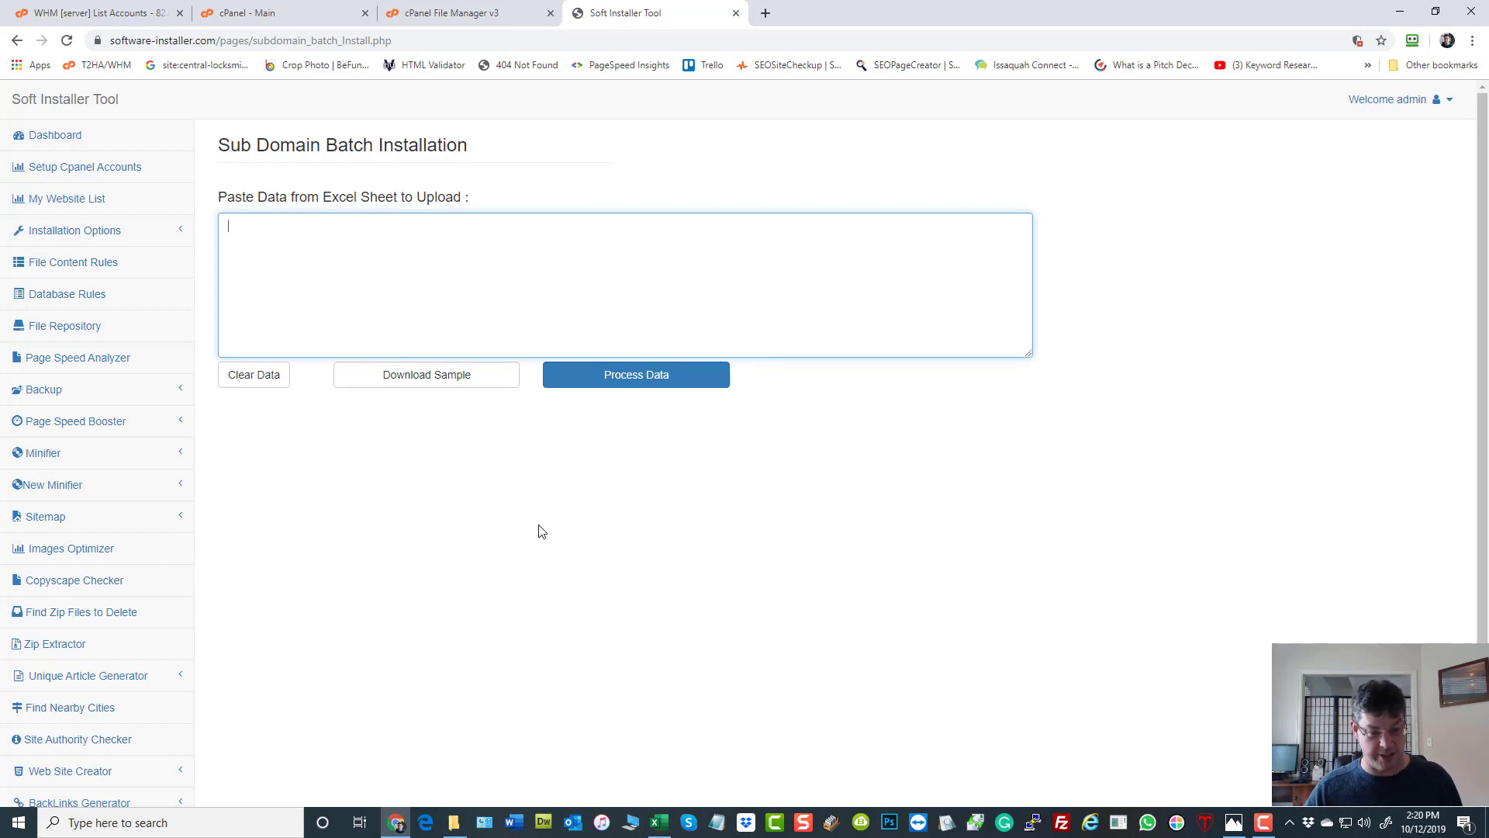
{"action": "key", "text": "ctrl+v"}
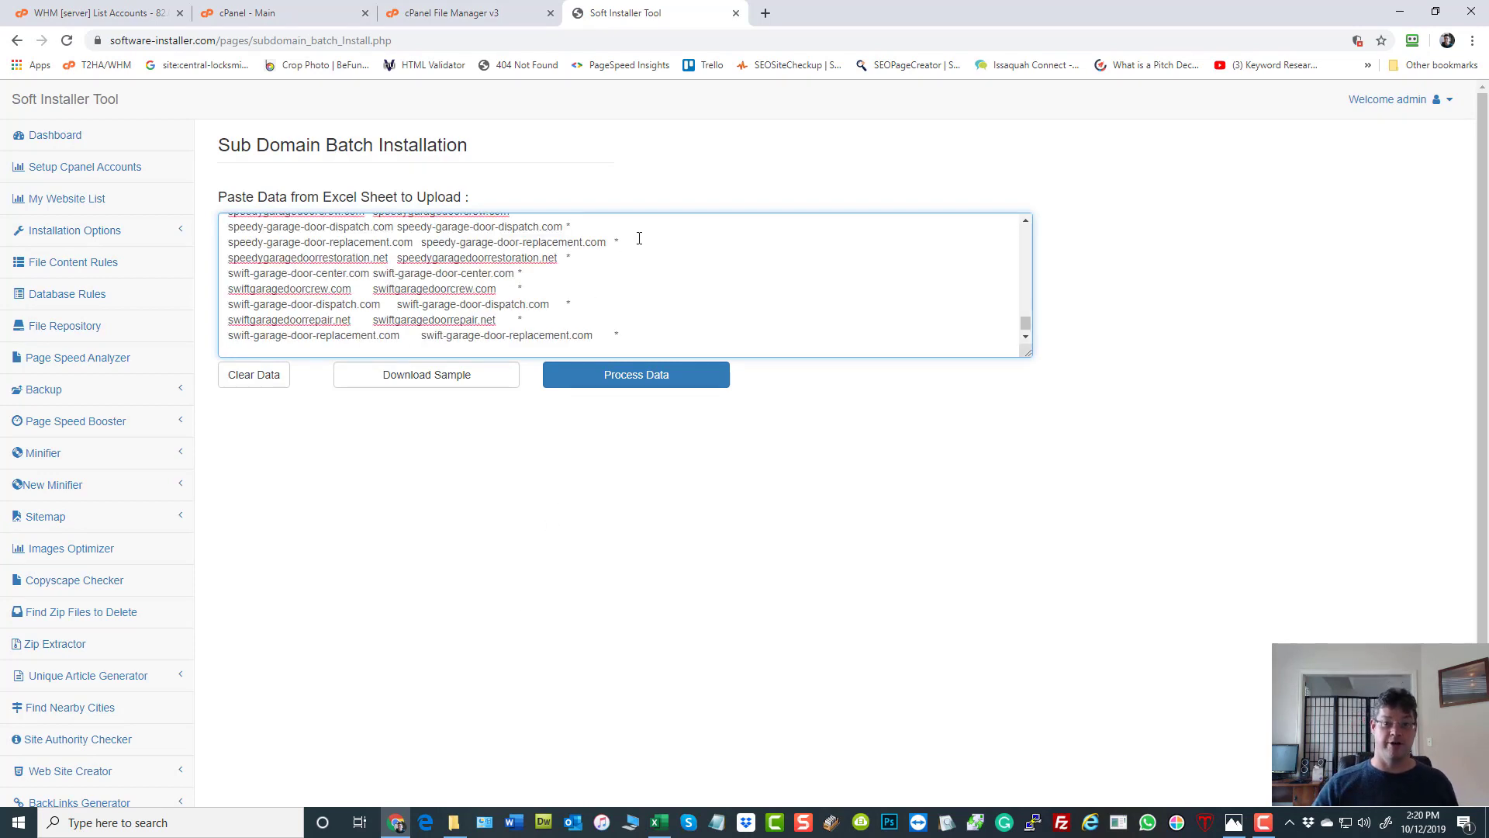
{"action": "left_click", "coordinate": [636, 374]}
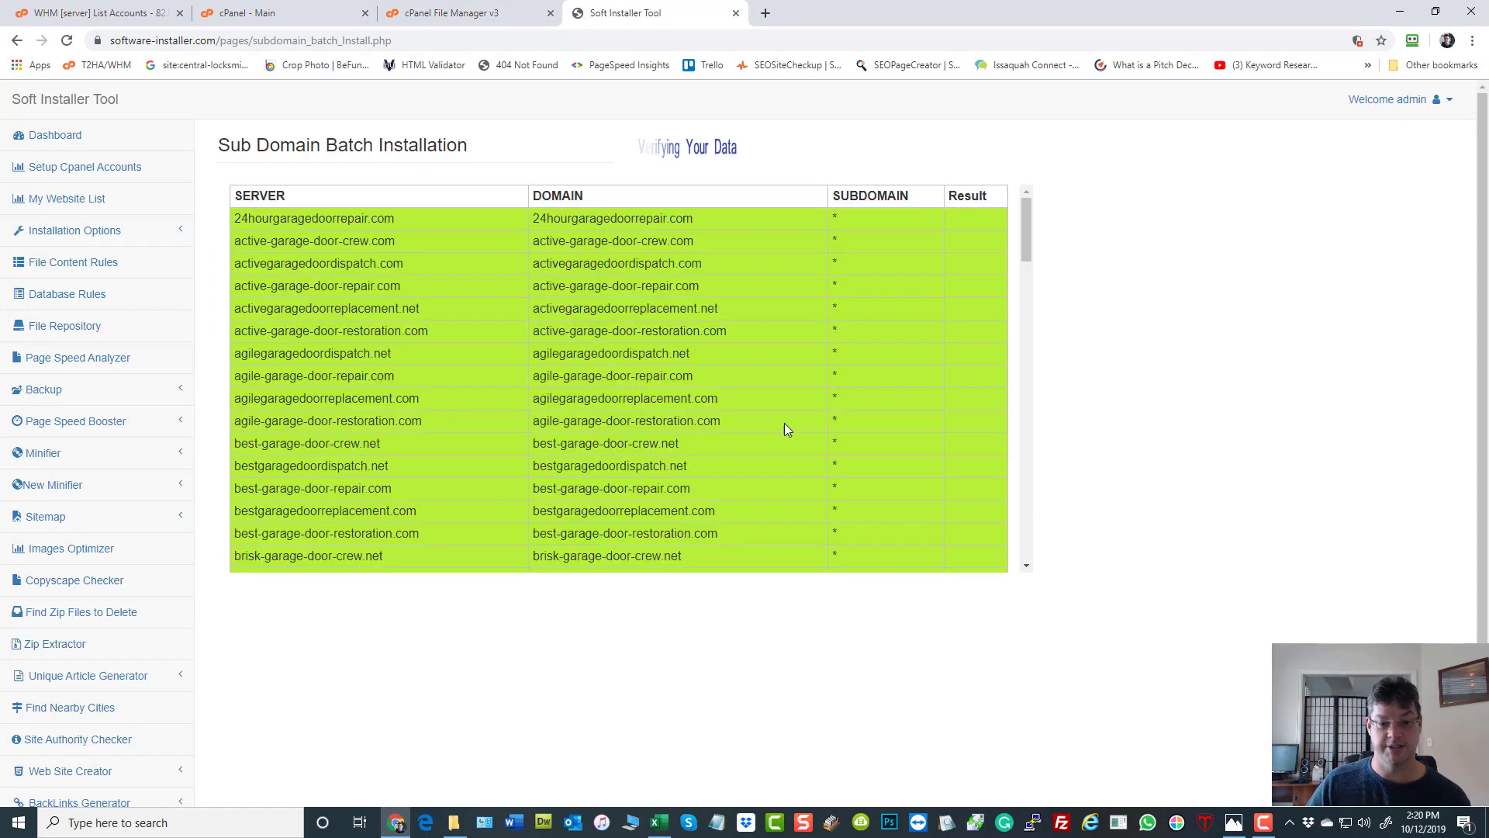
{"action": "scroll", "coordinate": [848, 372], "scroll_direction": "down", "scroll_amount": 3}
{"action": "scroll", "coordinate": [850, 373], "scroll_direction": "down", "scroll_amount": 20}
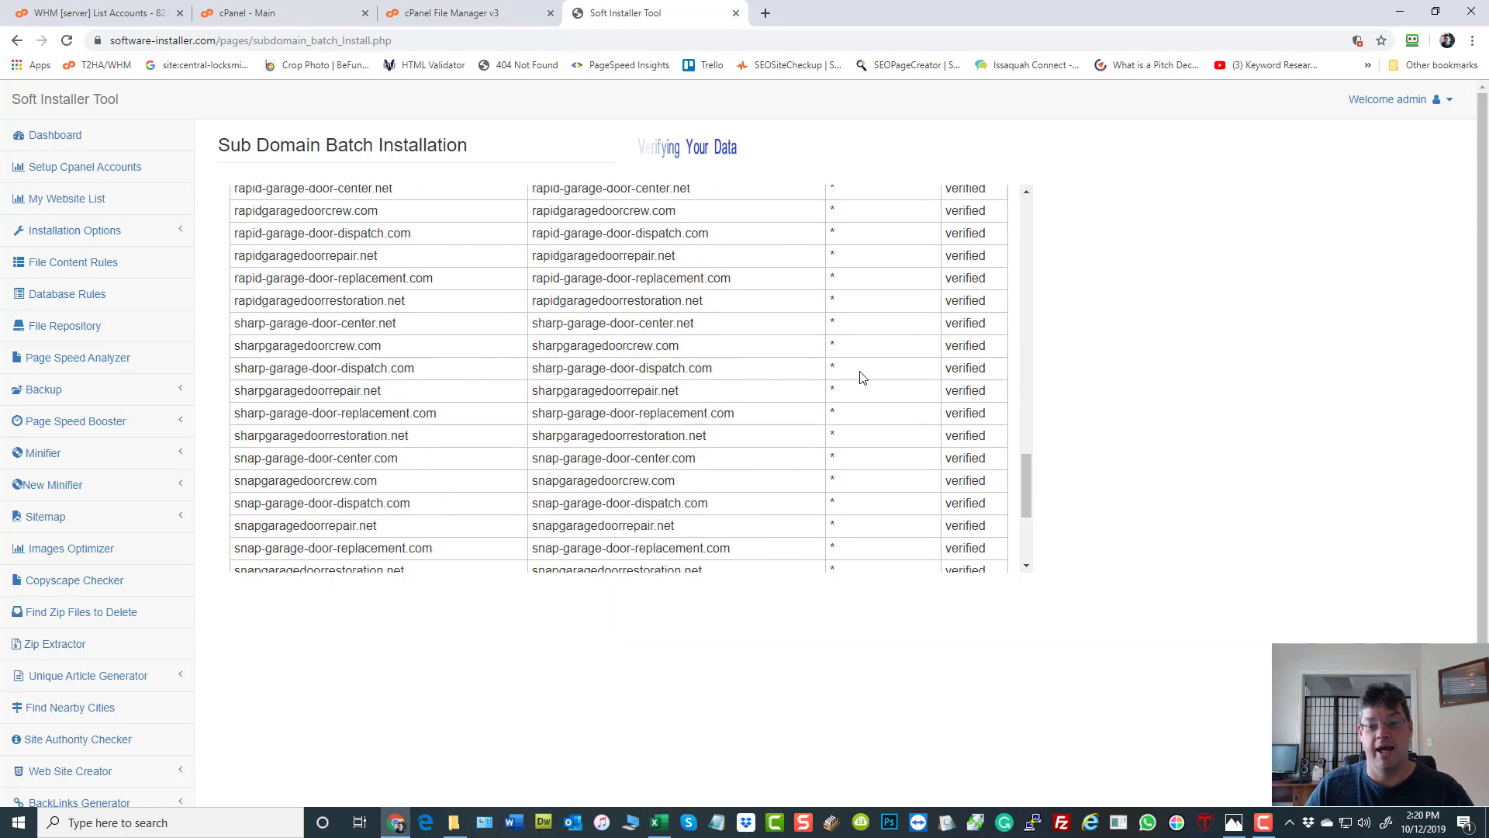
{"action": "scroll", "coordinate": [859, 376], "scroll_direction": "up", "scroll_amount": 15}
{"action": "scroll", "coordinate": [862, 384], "scroll_direction": "up", "scroll_amount": 10}
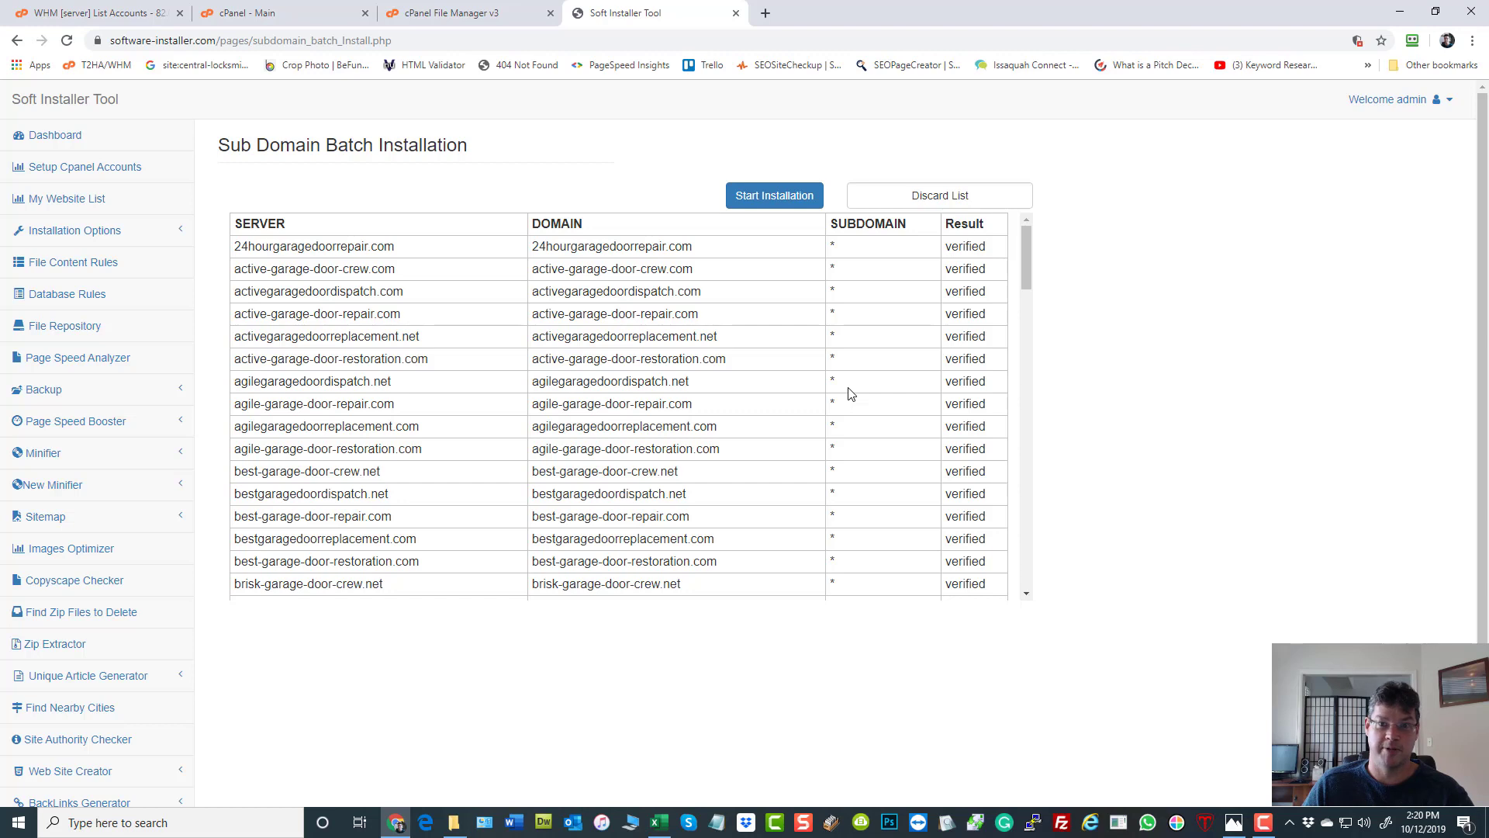
{"action": "left_click", "coordinate": [764, 194]}
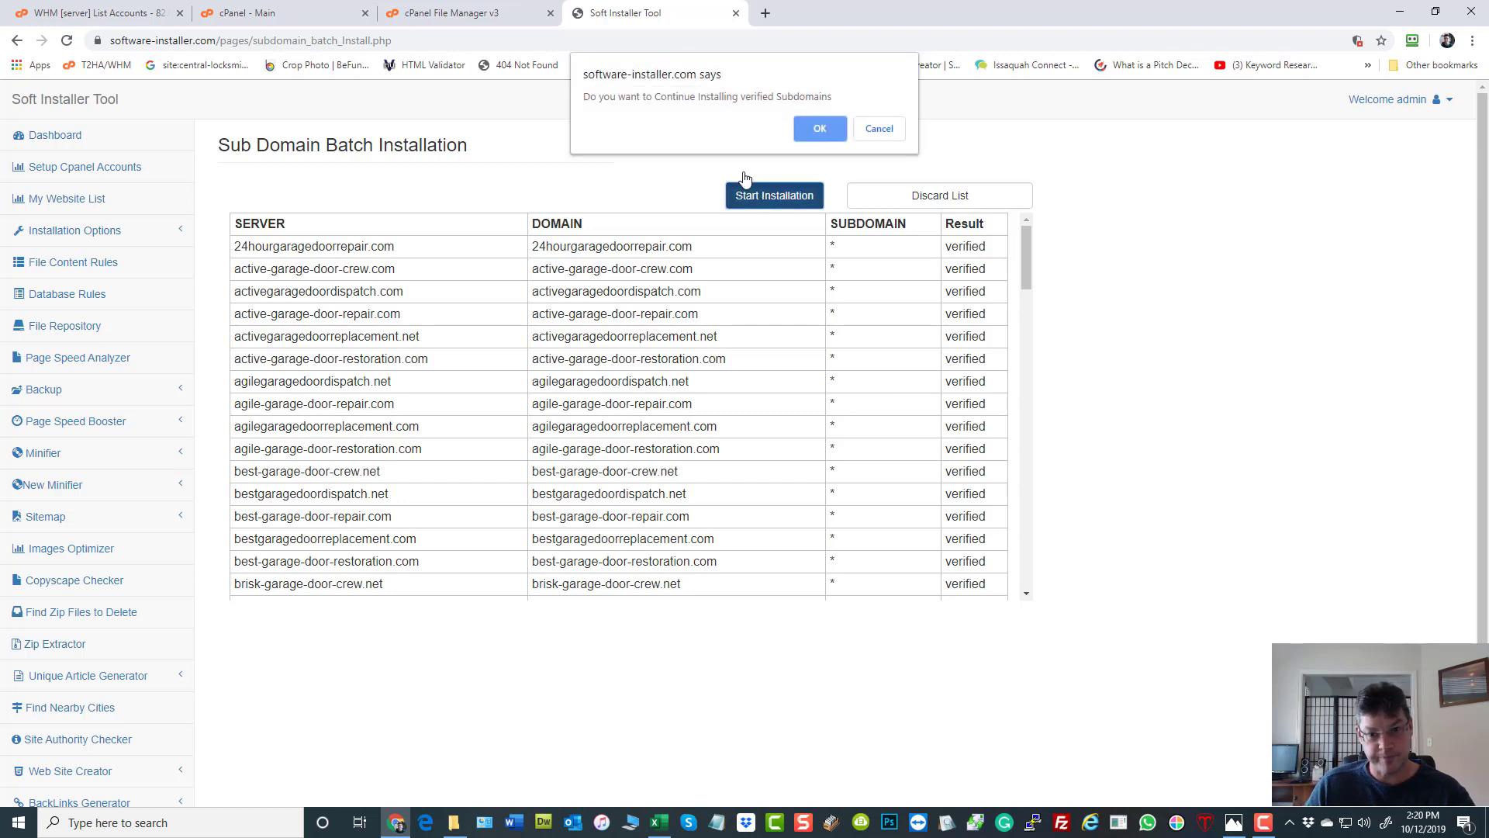
- Confirm with OK and follow the Result column as the first wildcard subdomains install
{"action": "left_click", "coordinate": [818, 128]}
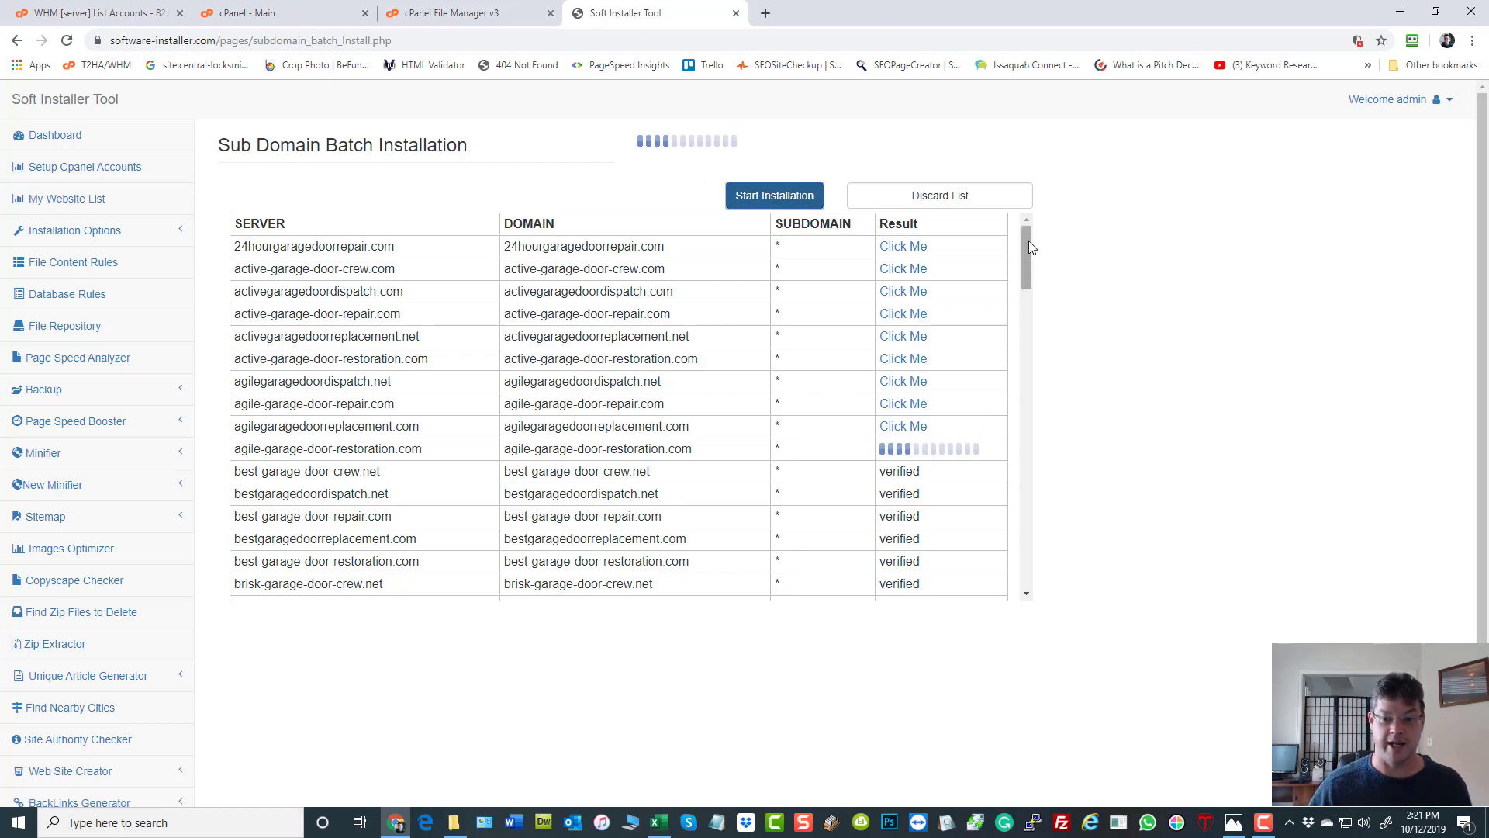
{"action": "left_click_drag", "start_coordinate": [1028, 241], "coordinate": [1018, 539]}
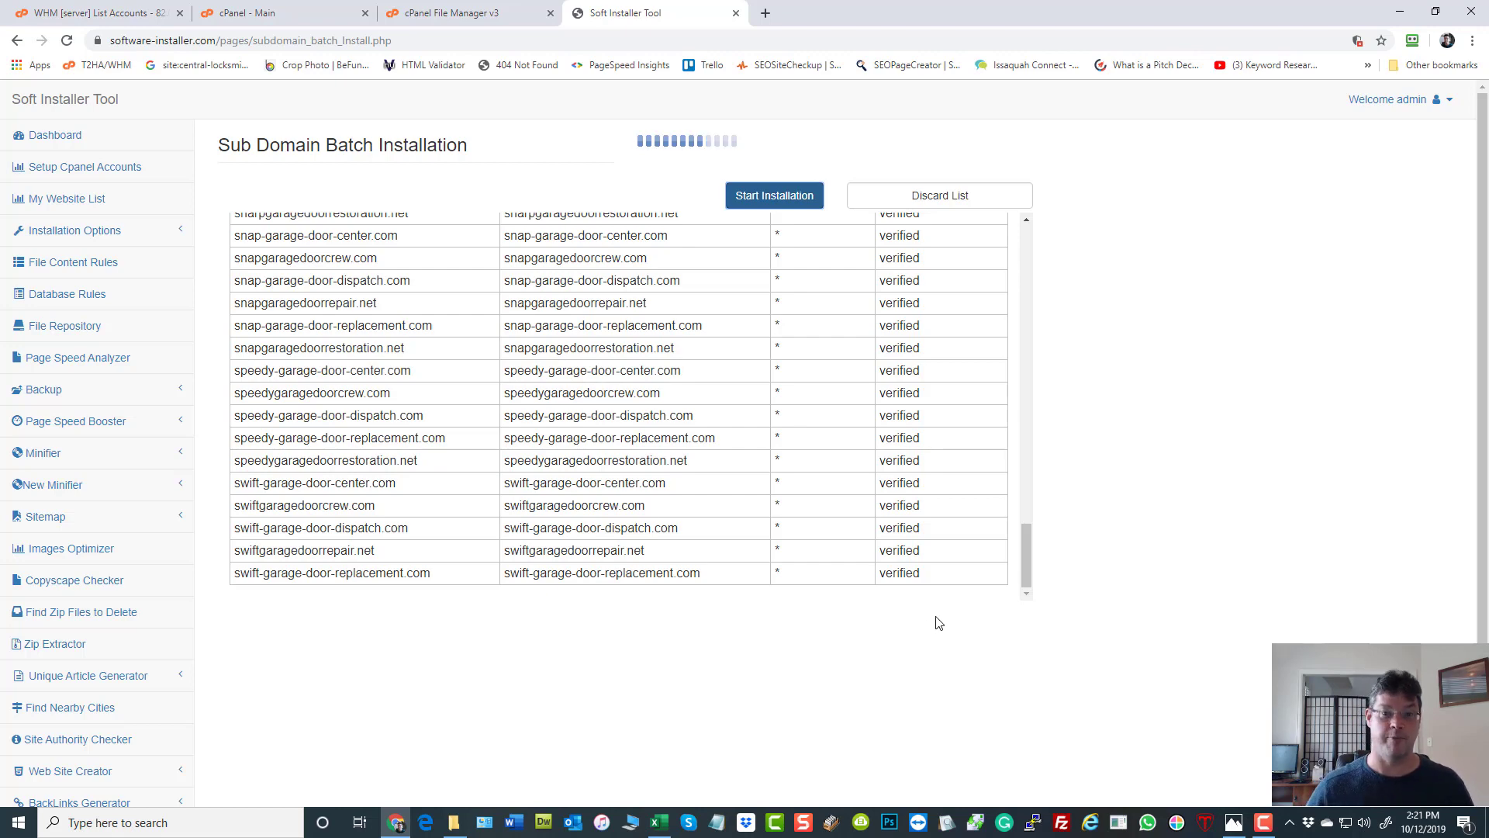
- Scroll the results table to follow installation through the keen, mobile, preferred and prompt domains
{"action": "left_click_drag", "start_coordinate": [1027, 571], "coordinate": [1025, 388]}
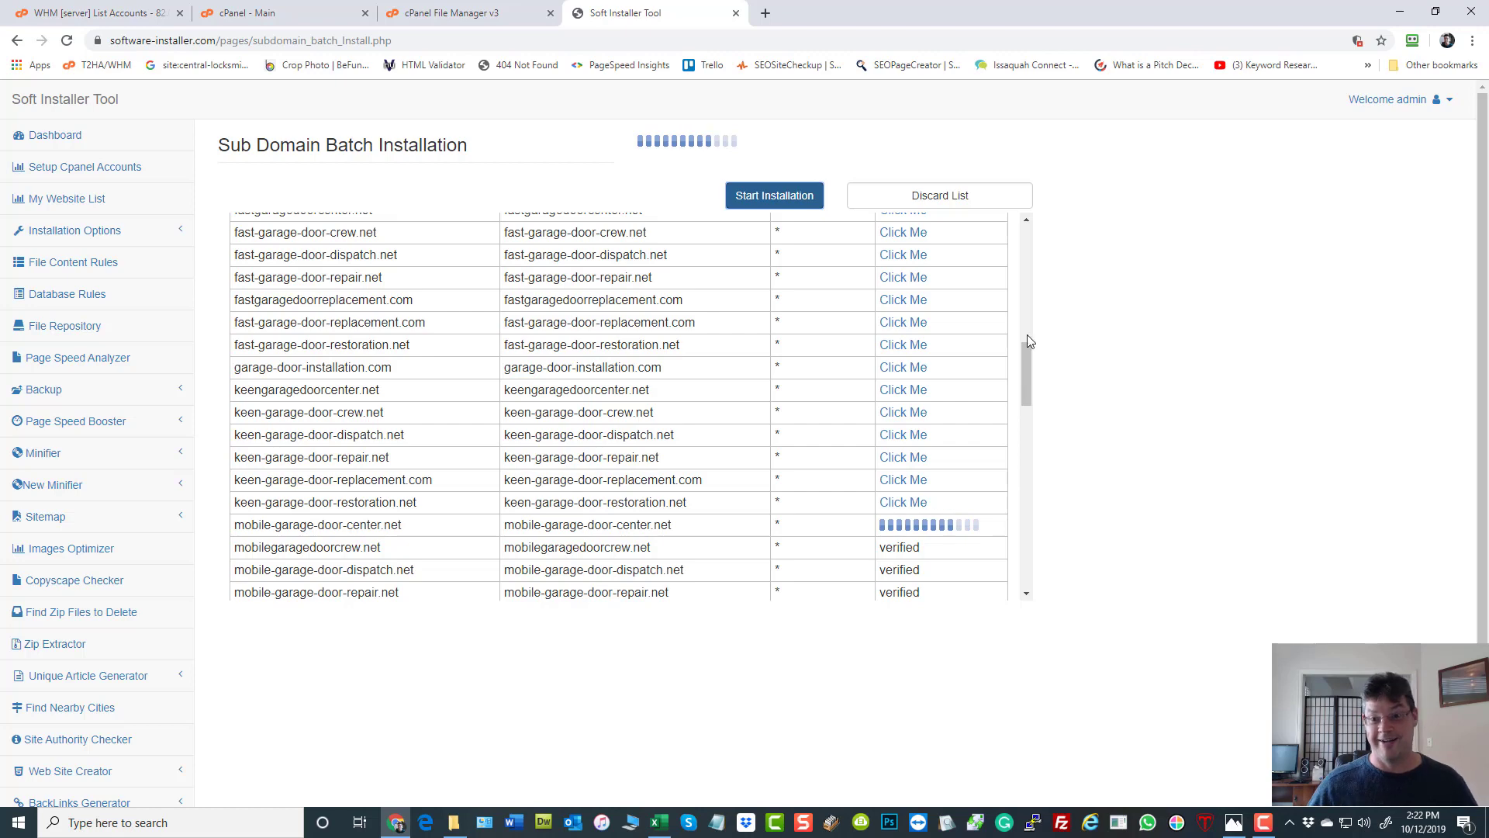
{"action": "left_click_drag", "start_coordinate": [1027, 356], "coordinate": [1032, 412]}
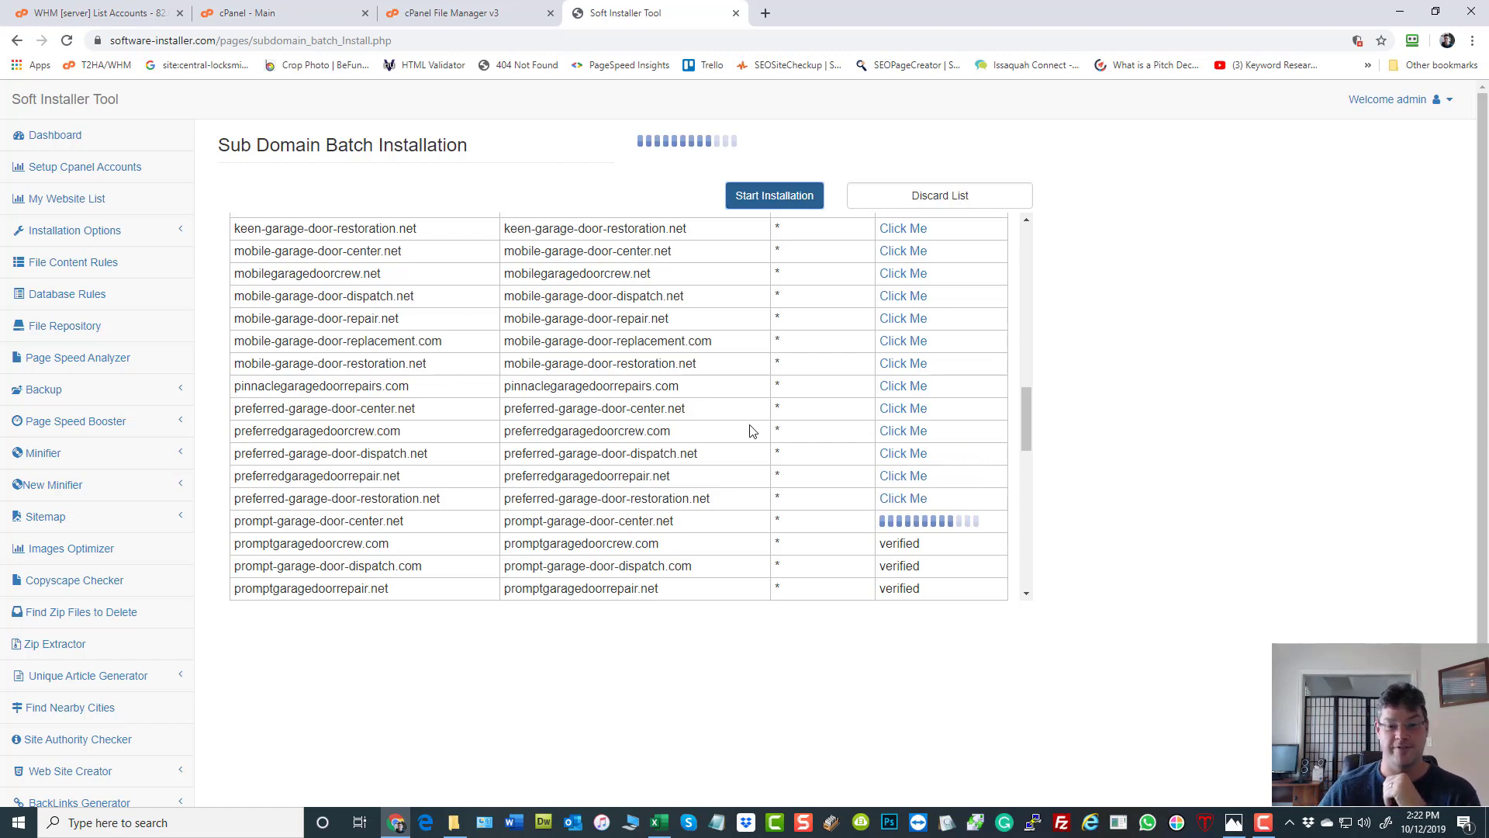
{"action": "scroll", "coordinate": [745, 432], "scroll_direction": "down", "scroll_amount": 3}
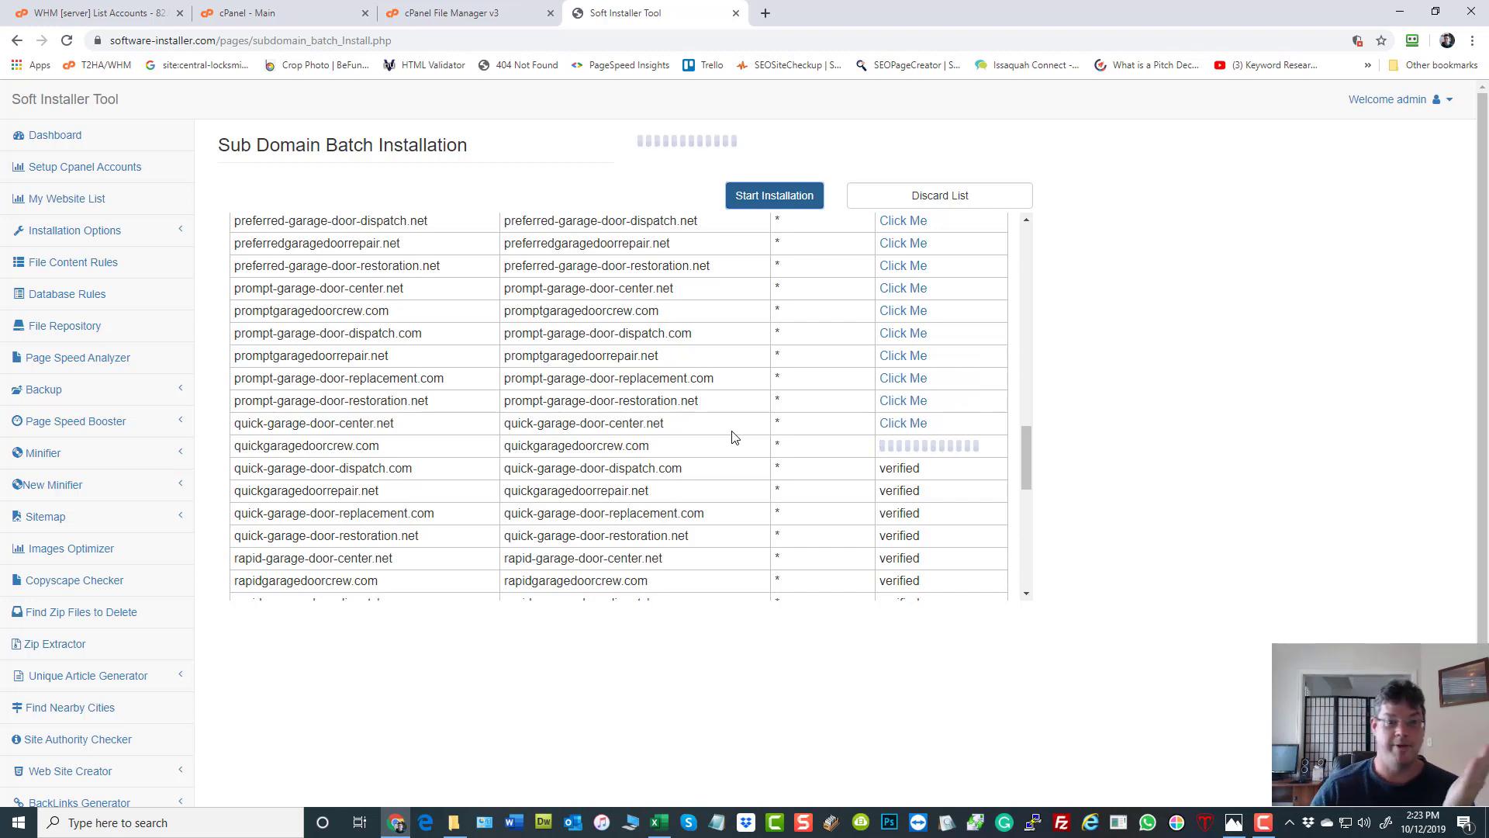
- Dismiss the Process Completed Successfully alert and check rows through swift-garage-door-replacement.com are done
{"action": "left_click", "coordinate": [271, 12]}
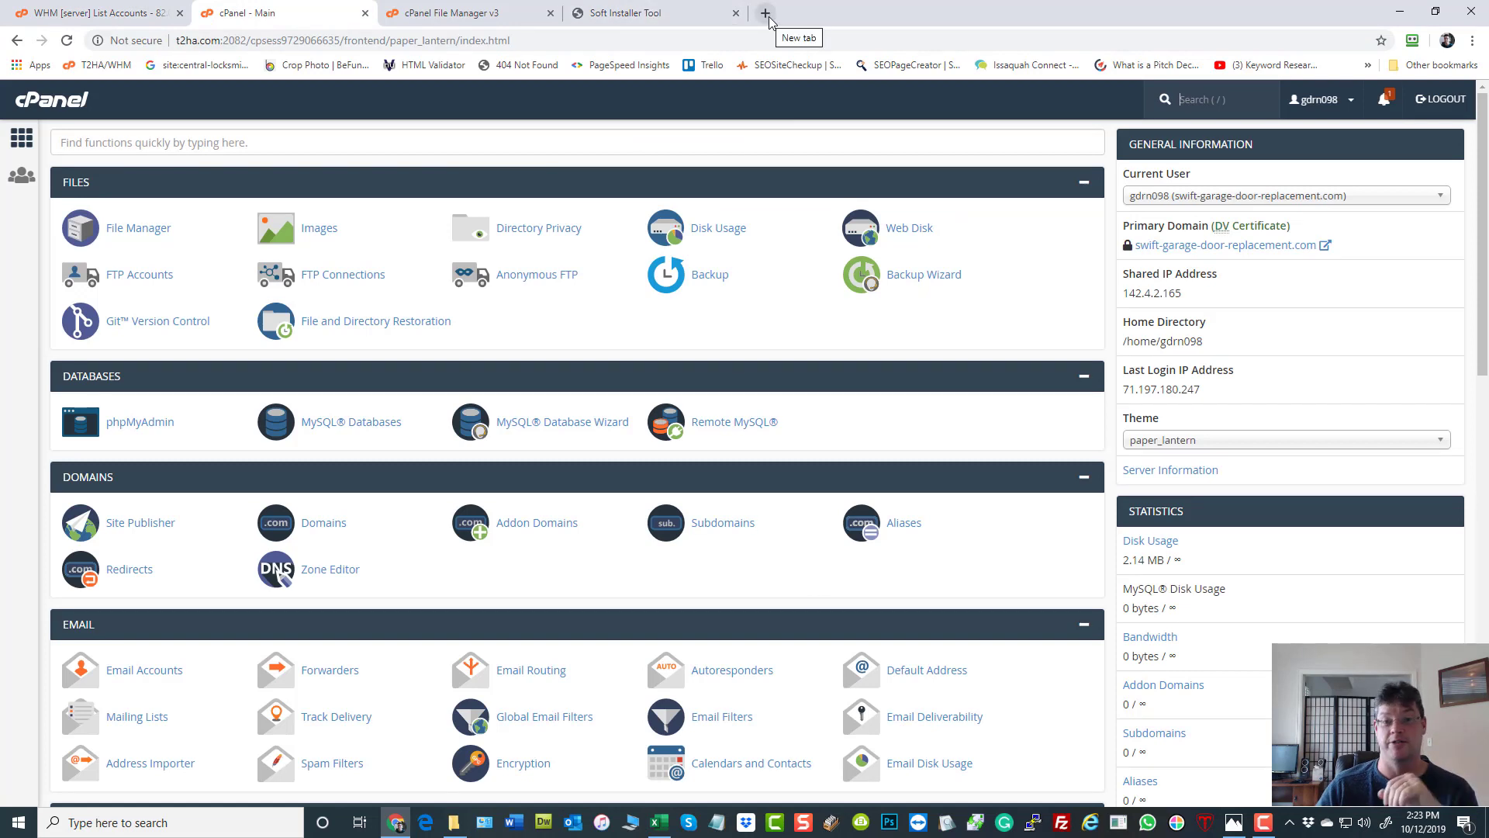
{"action": "left_click", "coordinate": [623, 14]}
{"action": "left_click_drag", "start_coordinate": [1028, 448], "coordinate": [1029, 512]}
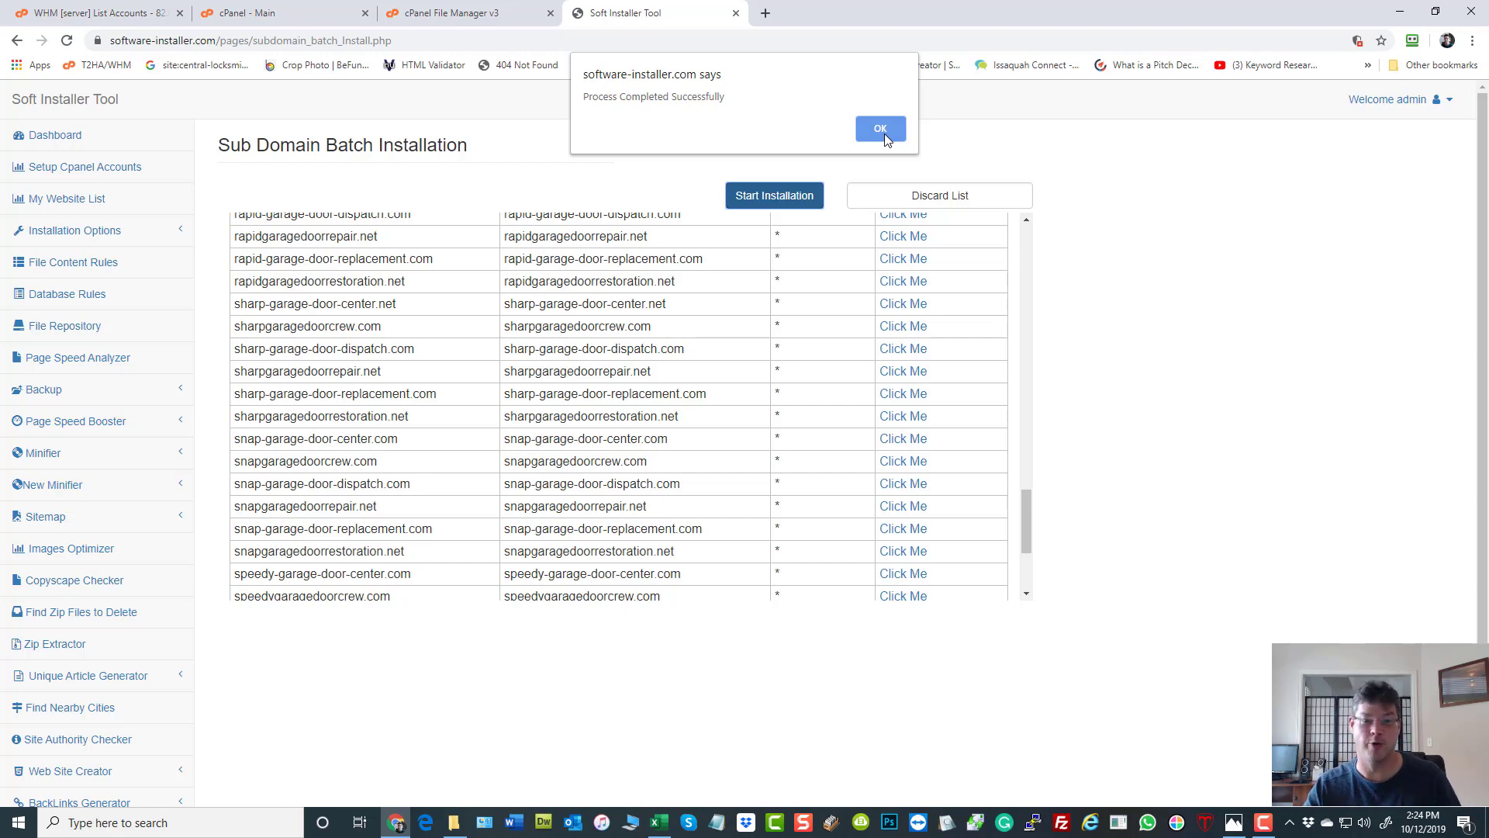
{"action": "left_click", "coordinate": [881, 129]}
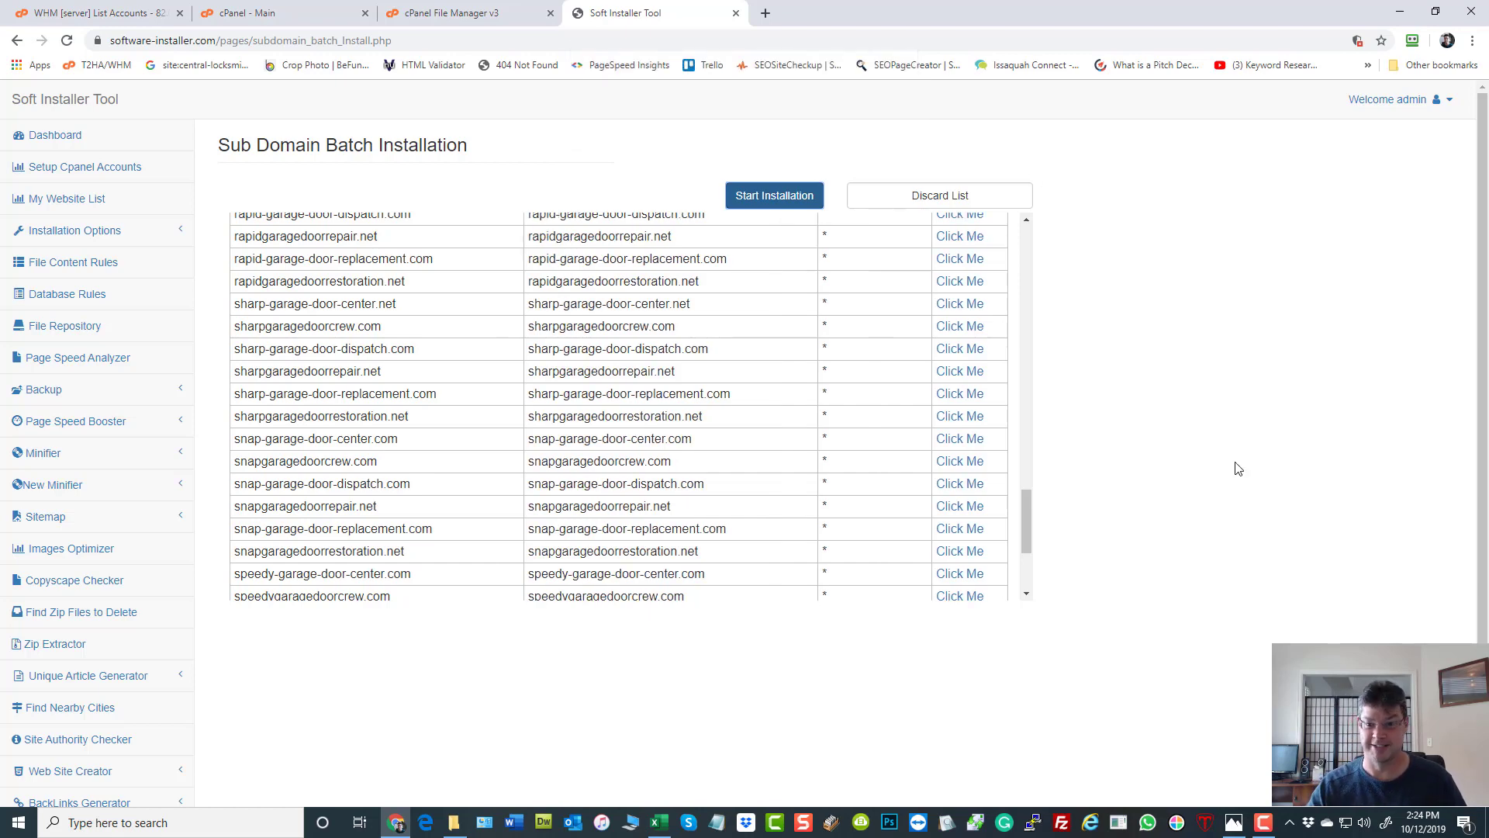
{"action": "scroll", "coordinate": [892, 536], "scroll_direction": "down", "scroll_amount": 3}
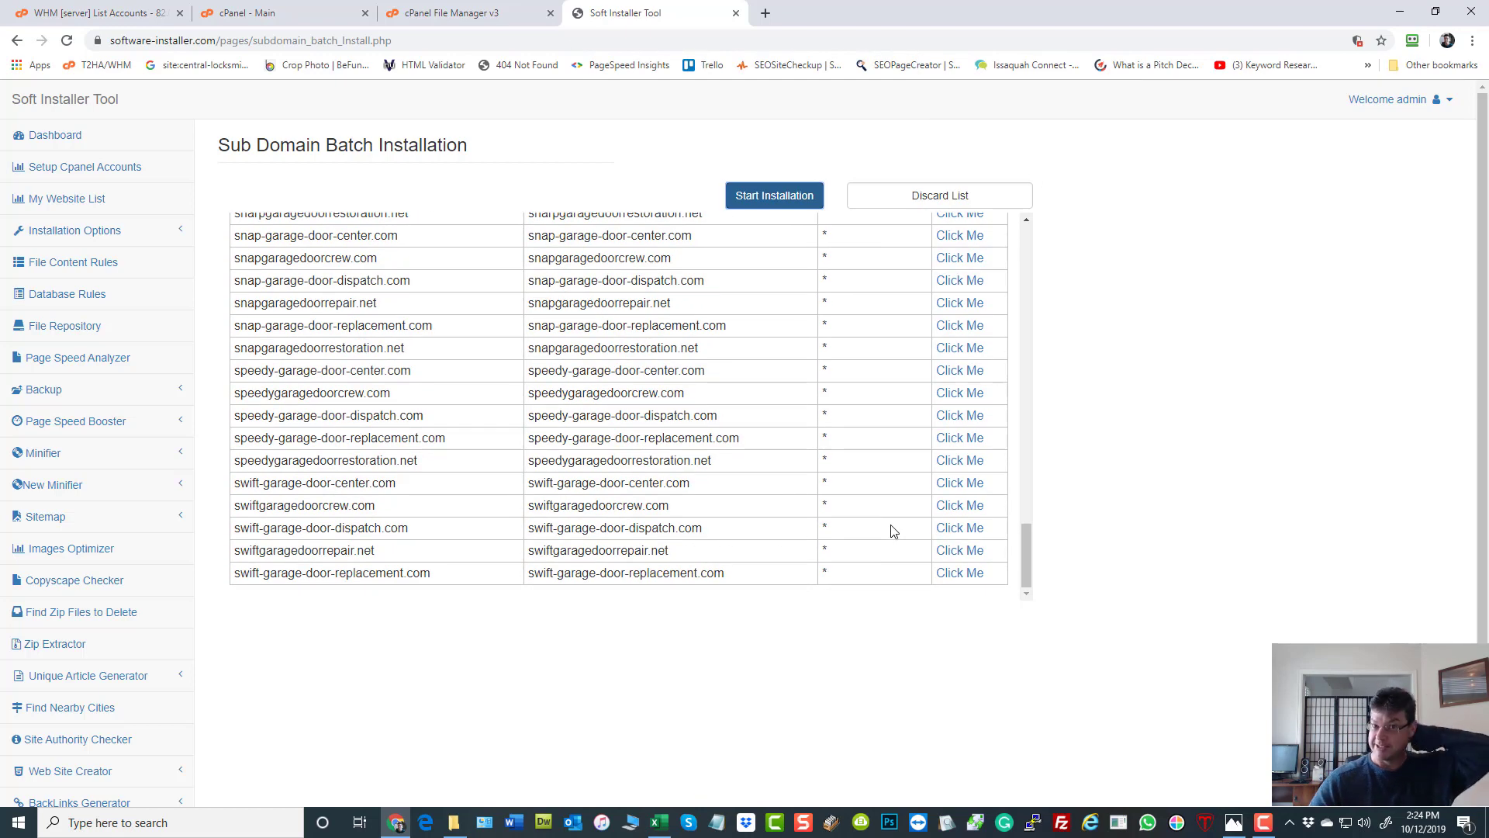
- Switch to the speedy-garage-door-replacement.com account and list its *.speedy-garage-door-replacement.com subdomain
{"action": "left_click", "coordinate": [469, 16]}
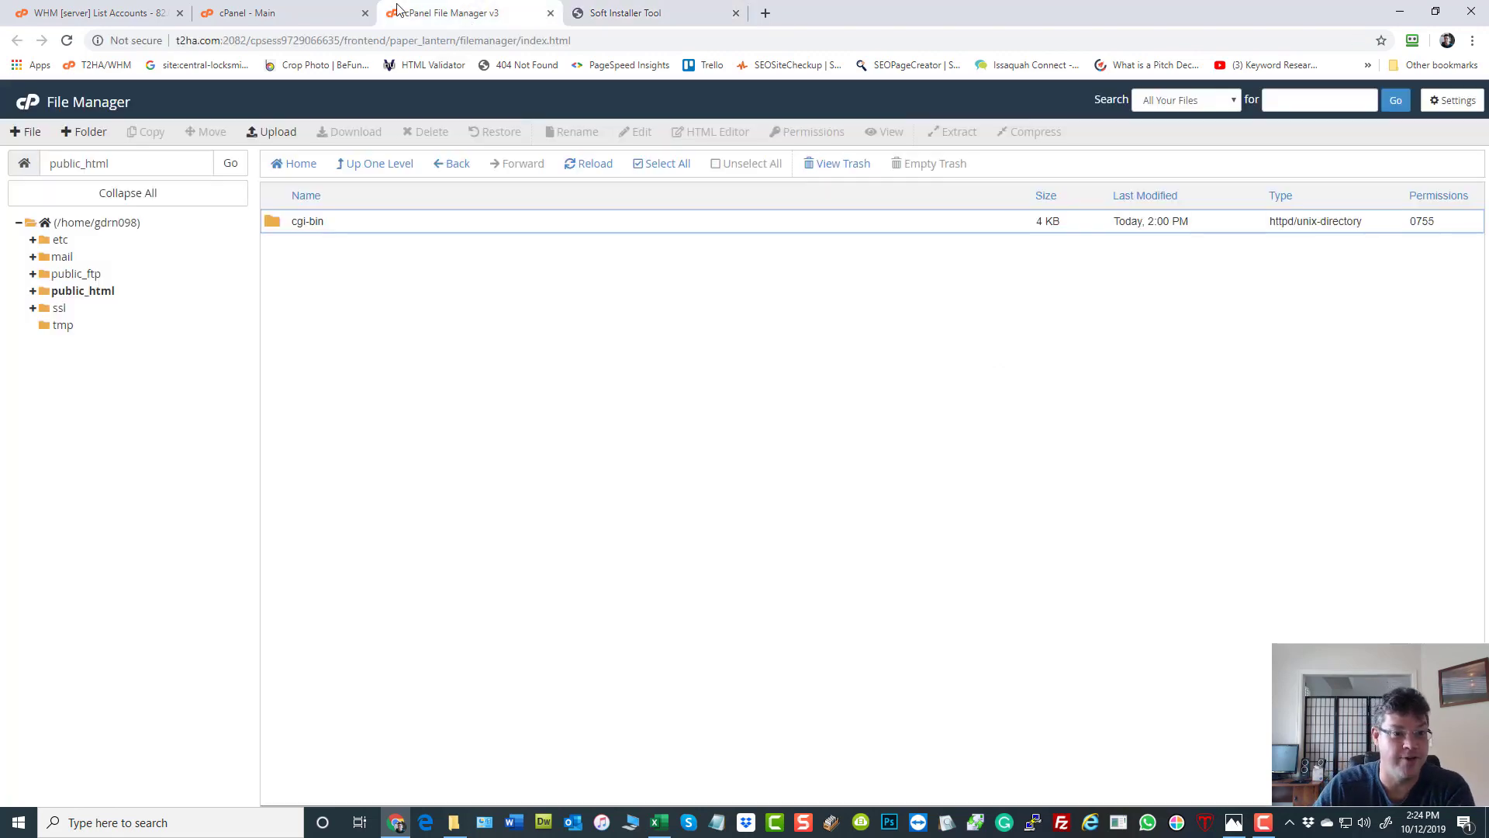
{"action": "left_click", "coordinate": [280, 16]}
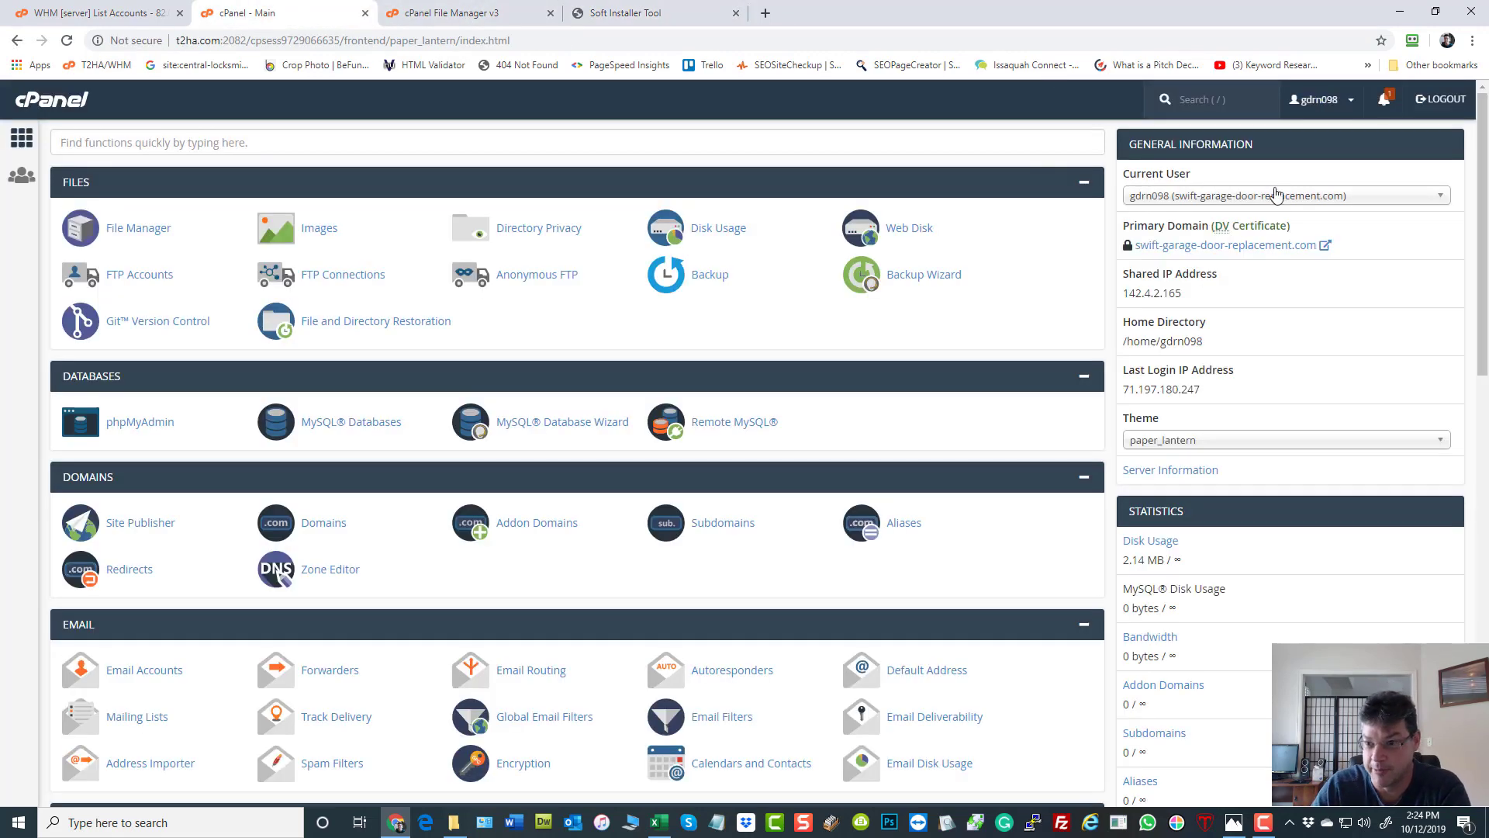
{"action": "left_click", "coordinate": [1274, 199]}
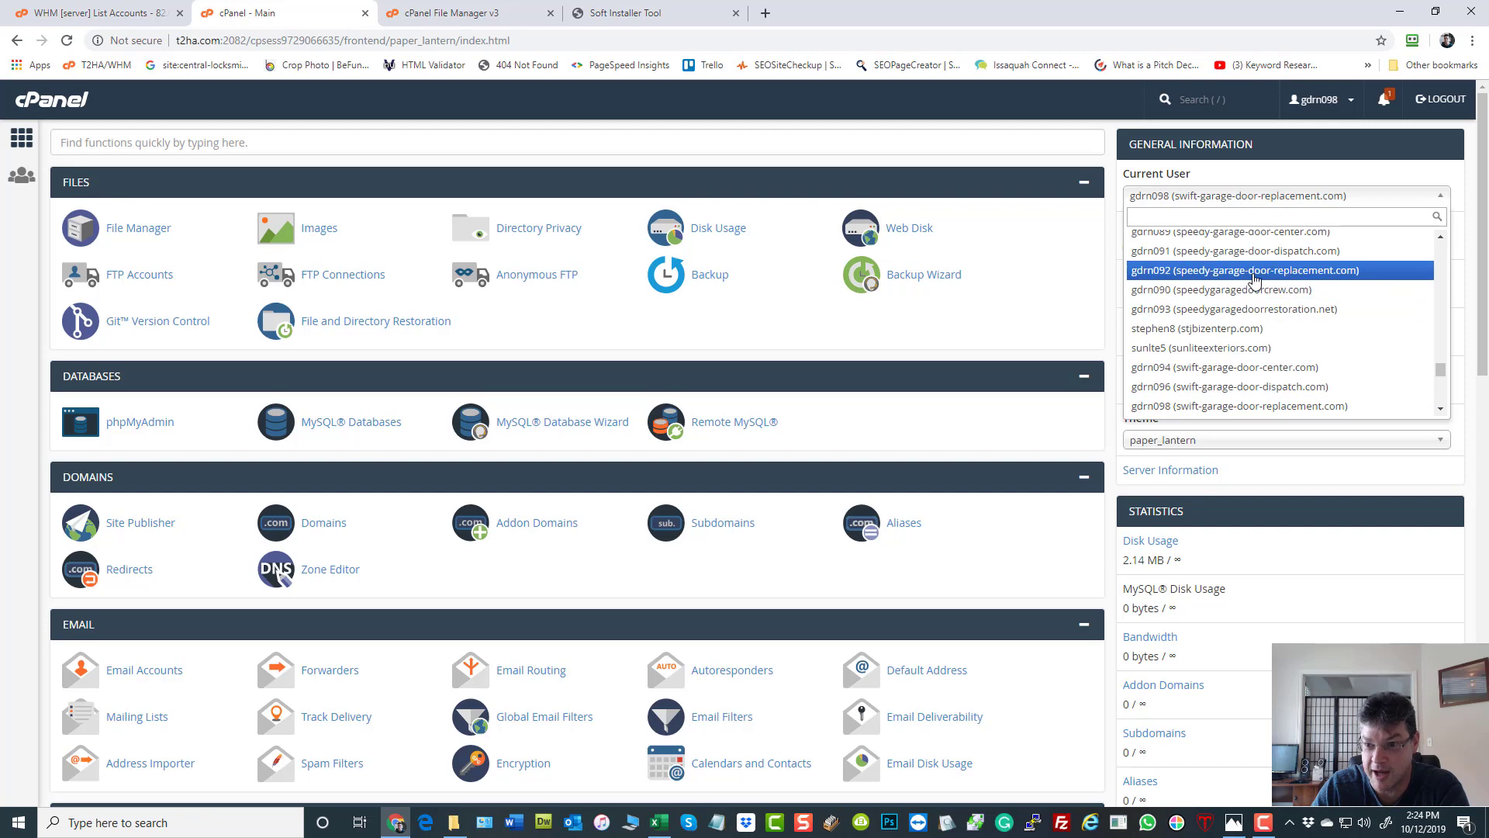
{"action": "left_click", "coordinate": [1255, 271]}
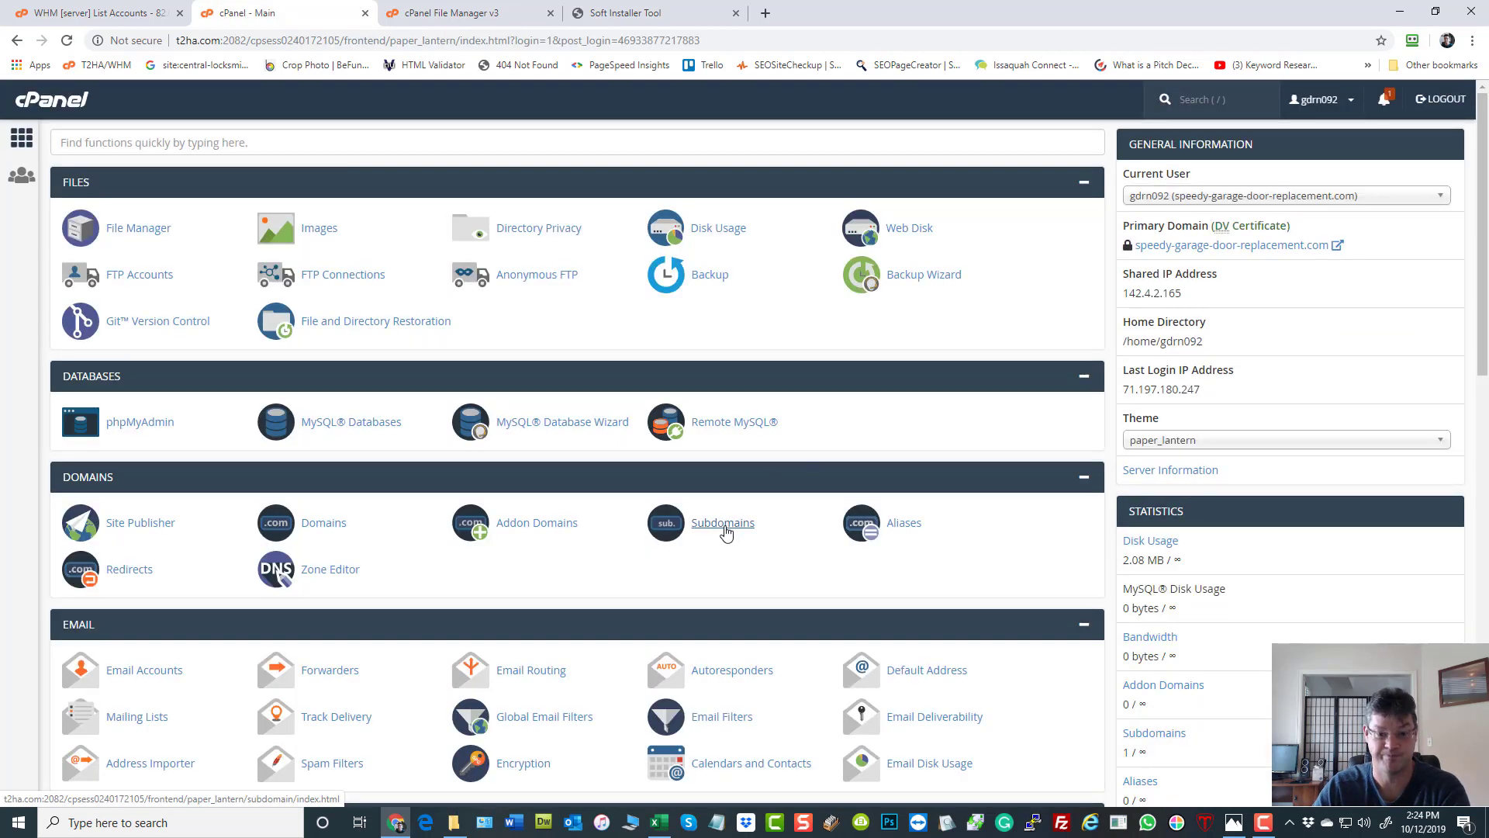
{"action": "left_click", "coordinate": [724, 523]}
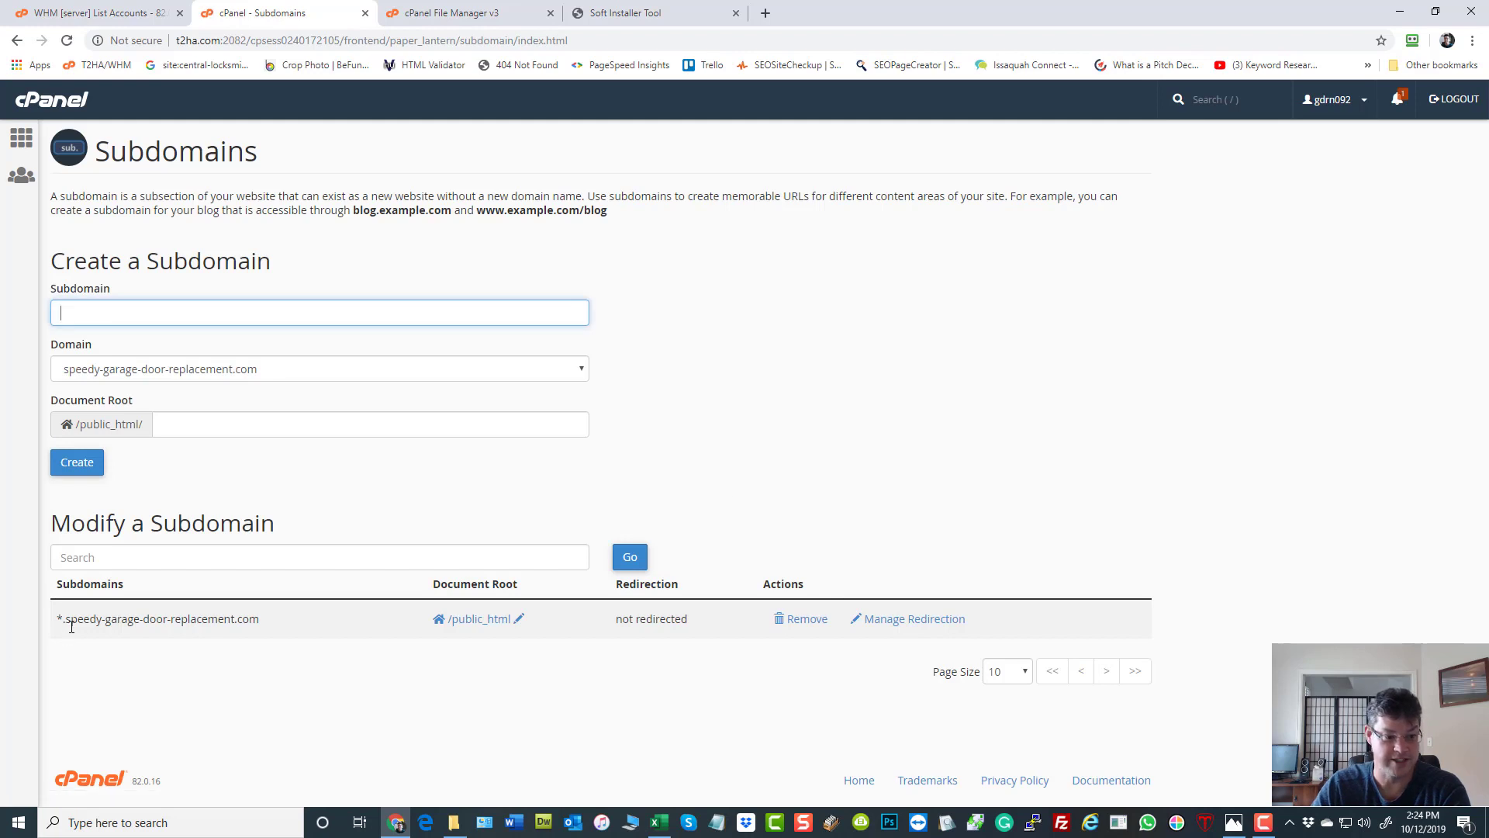